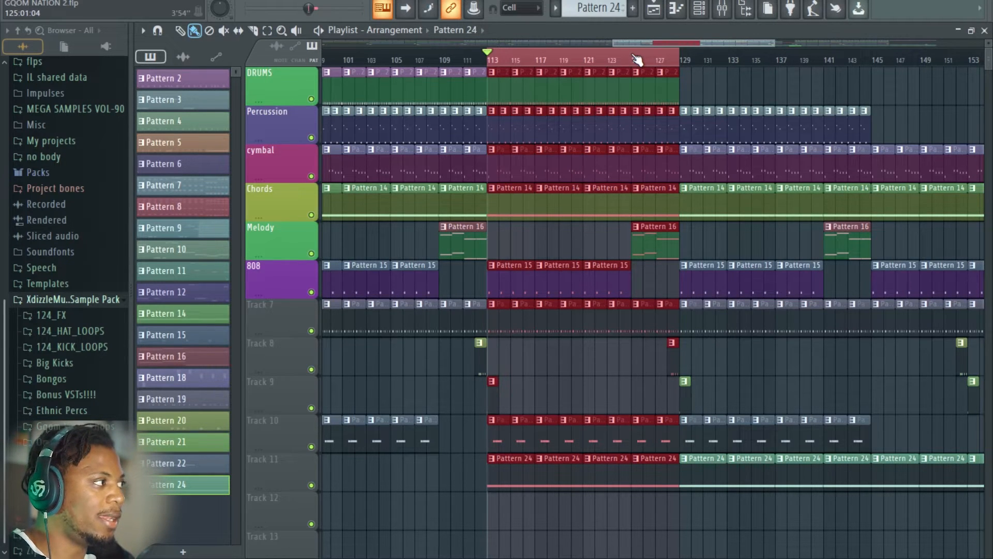
Solo the DRUMS track in the playlist and open its Pattern 2 clip in the channel rack.
scroll(637, 59, "down", 2)
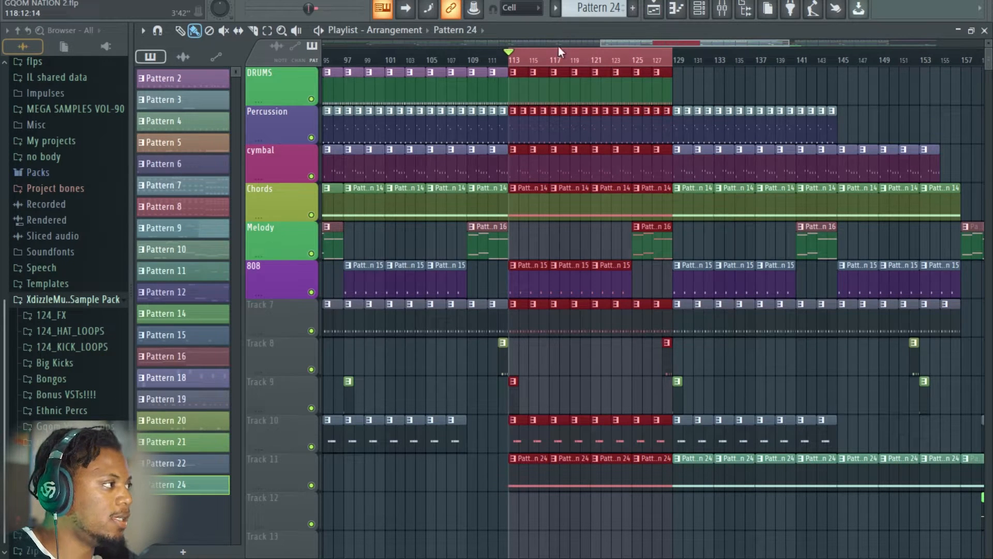
right_click(311, 99)
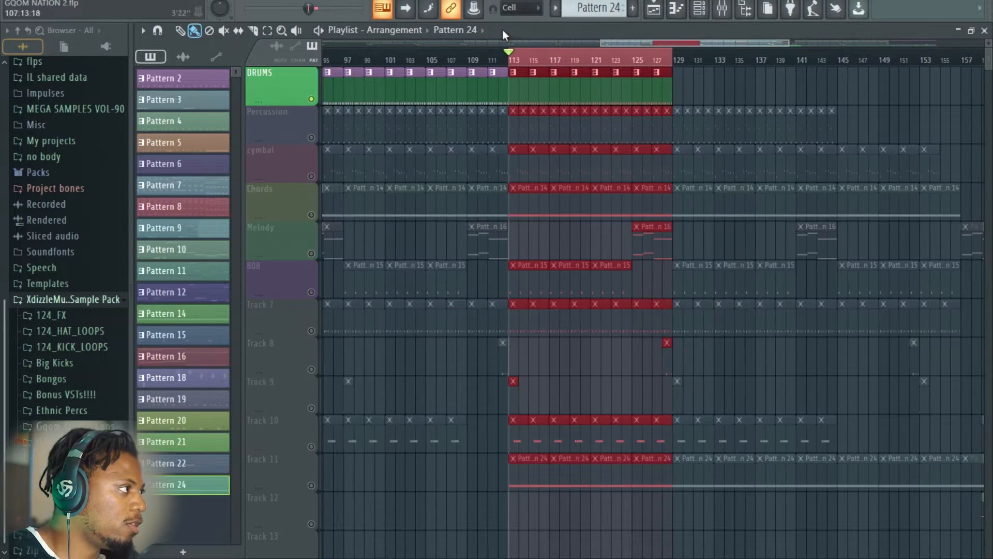
scroll(530, 59, "up", 4)
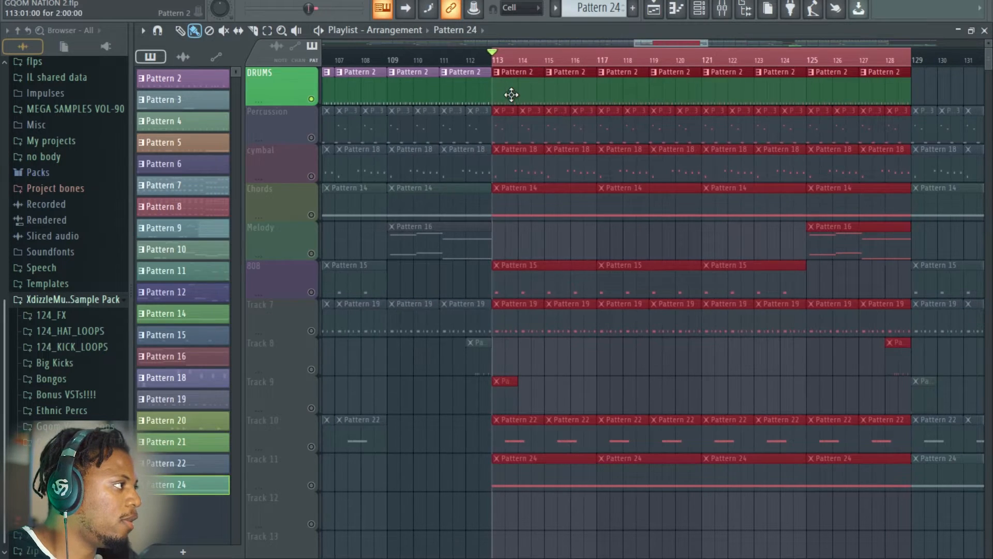
double_click(510, 92)
left_click(471, 40)
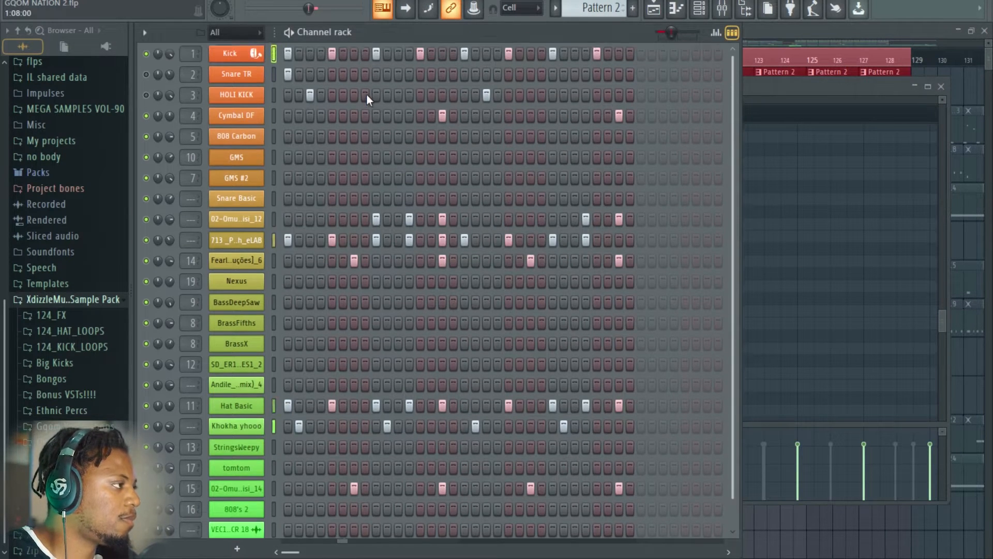
Review the drum channels and their programmed steps in Pattern 2.
scroll(367, 94, "up", 1)
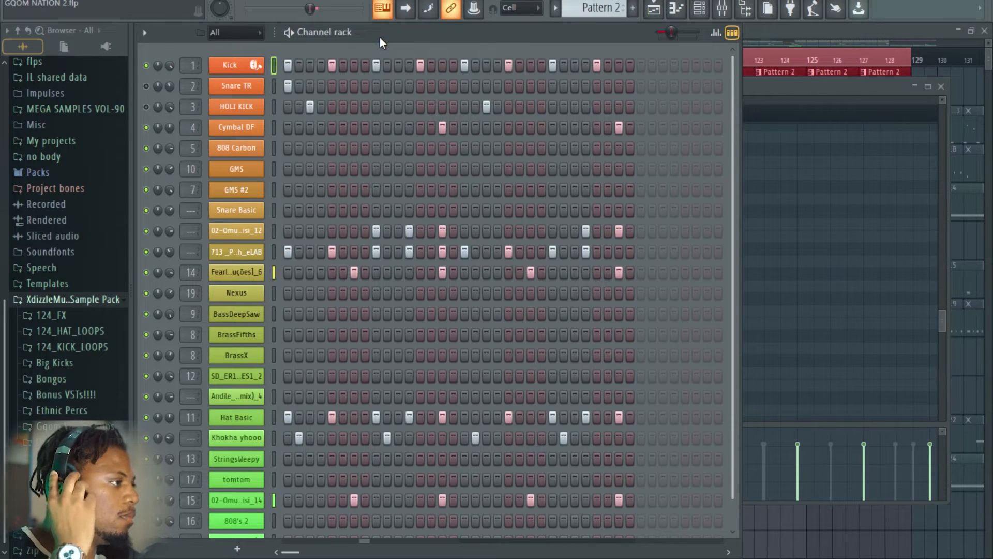
left_click(884, 32)
double_click(524, 95)
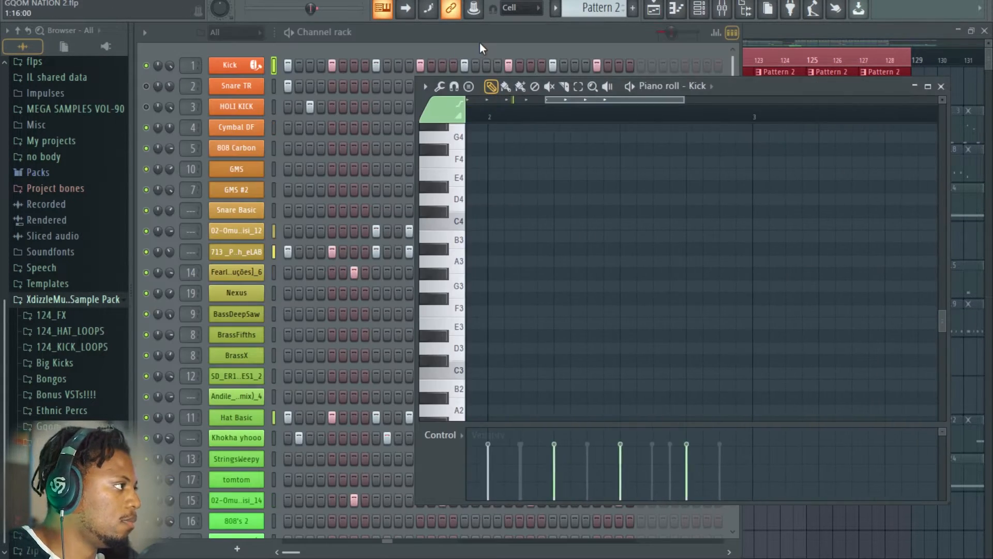
left_click(480, 42)
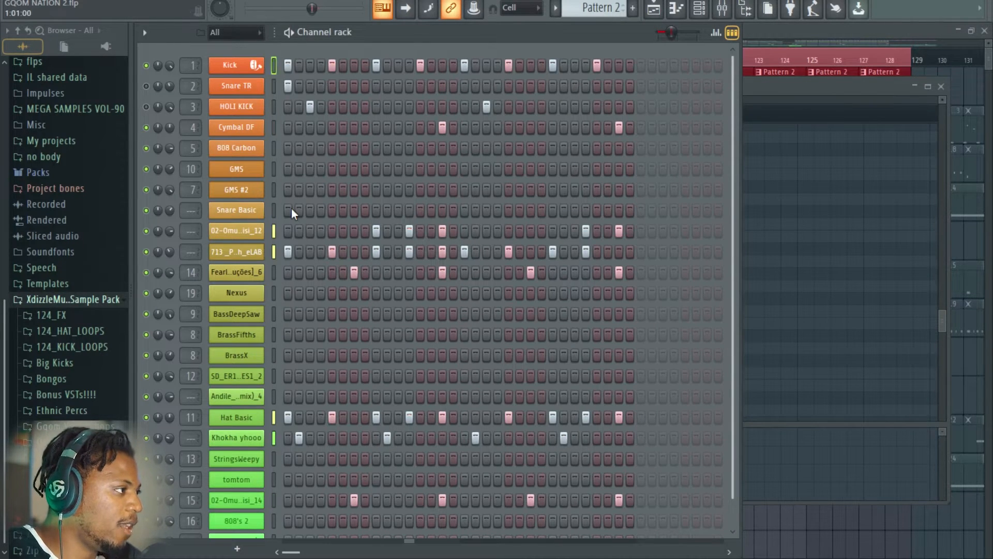
scroll(543, 70, "down", 1)
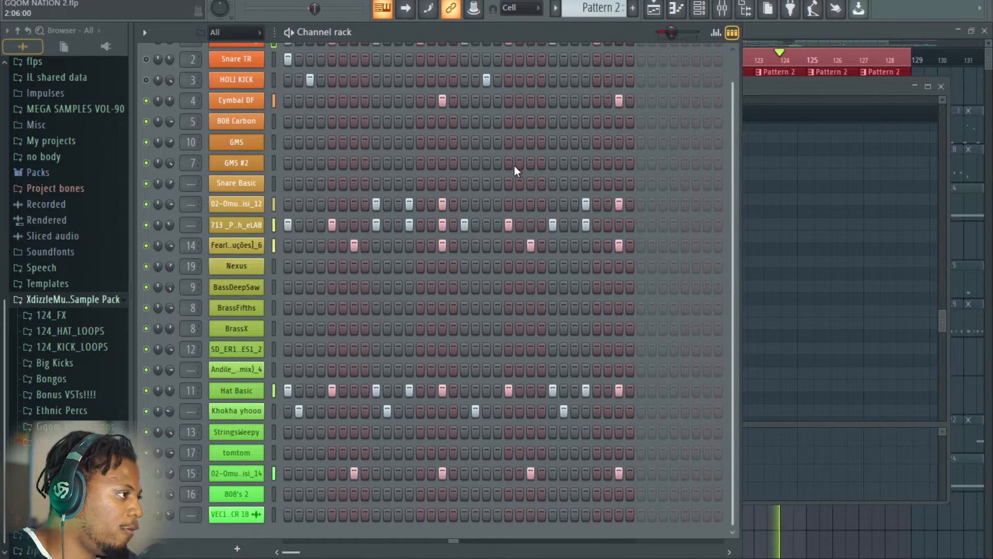
Open the mixer alongside Pattern 2 and solo the Kick IH track.
left_click(790, 30)
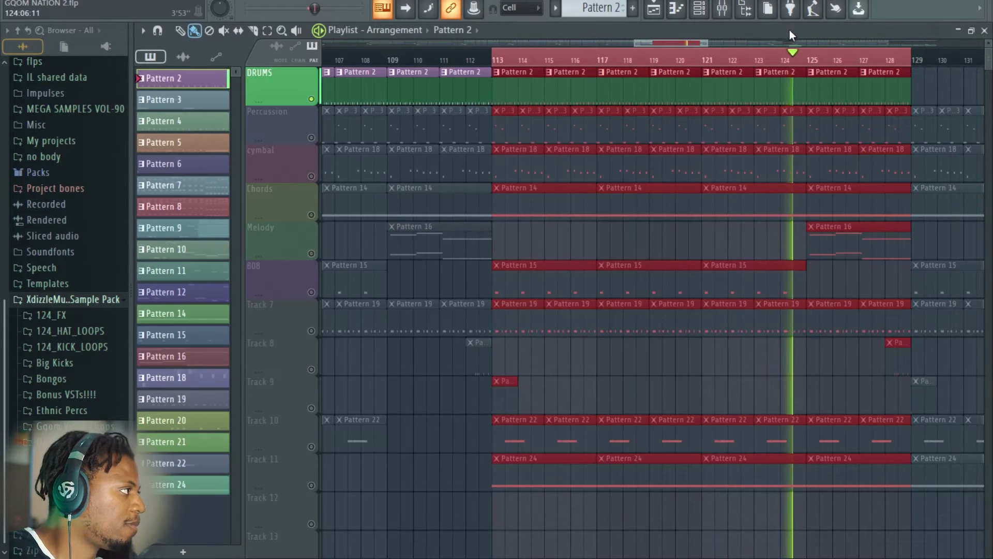
double_click(525, 93)
left_click(723, 10)
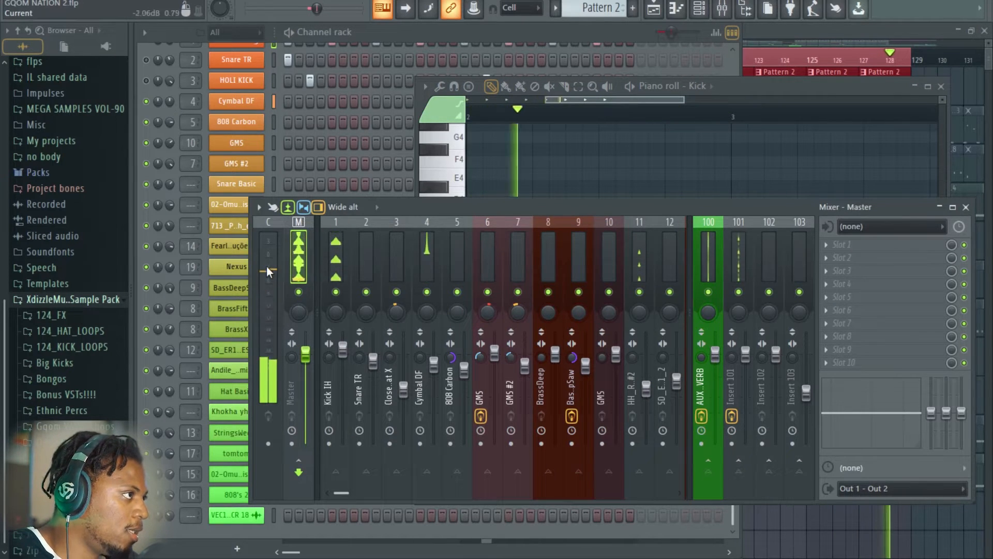
left_click(334, 263)
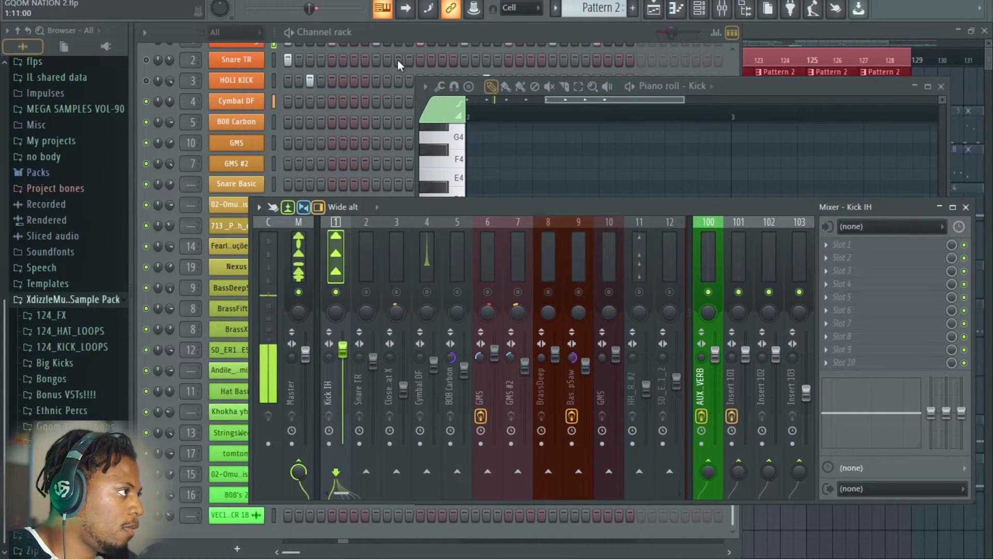
Route the unassigned channels, from Snare Basic to the VEC1 cymbal, to free mixer tracks 20 to 25.
left_click(410, 31)
scroll(347, 255, "up", 1)
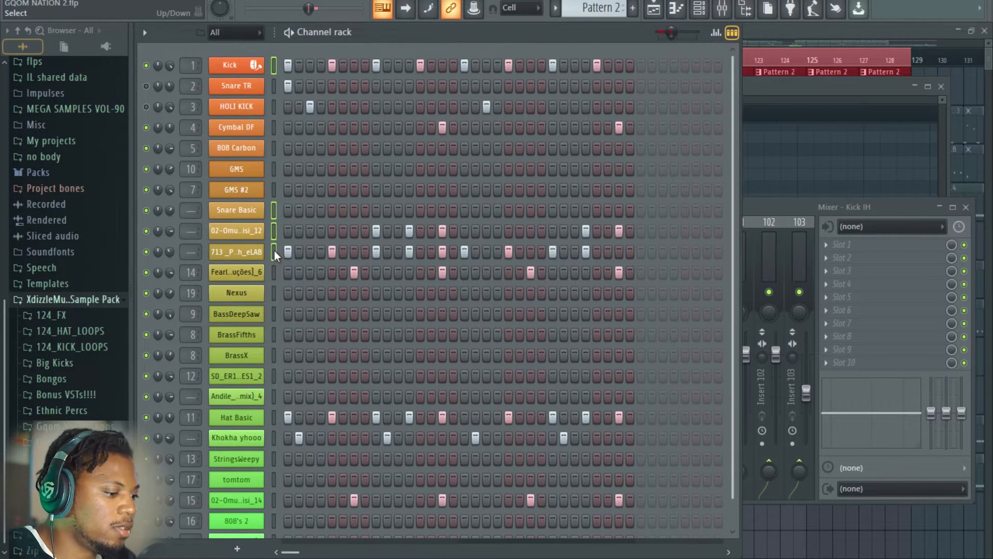
key("ctrl+l")
scroll(336, 233, "down", 1)
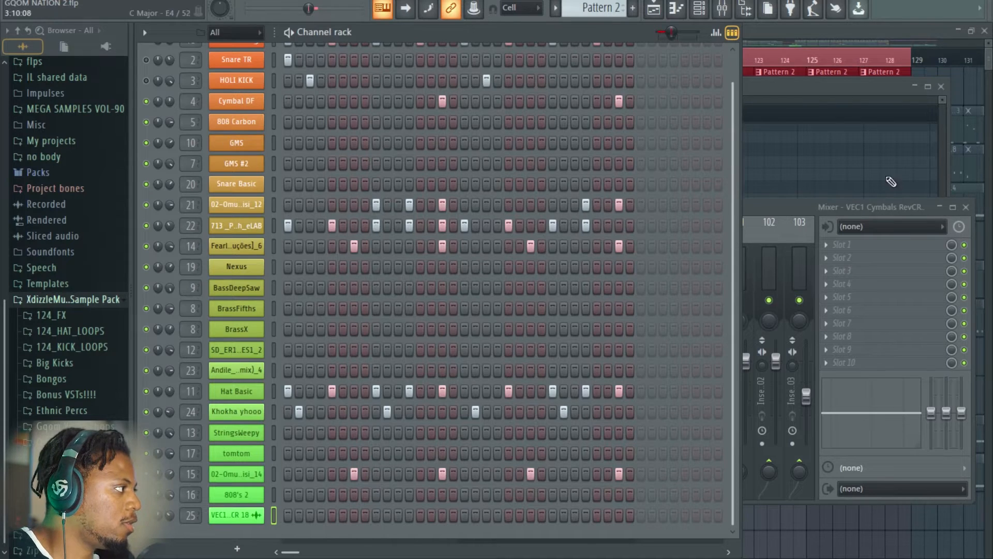
Maximize the mixer, then solo and select the Kick track on insert 18.
double_click(780, 212)
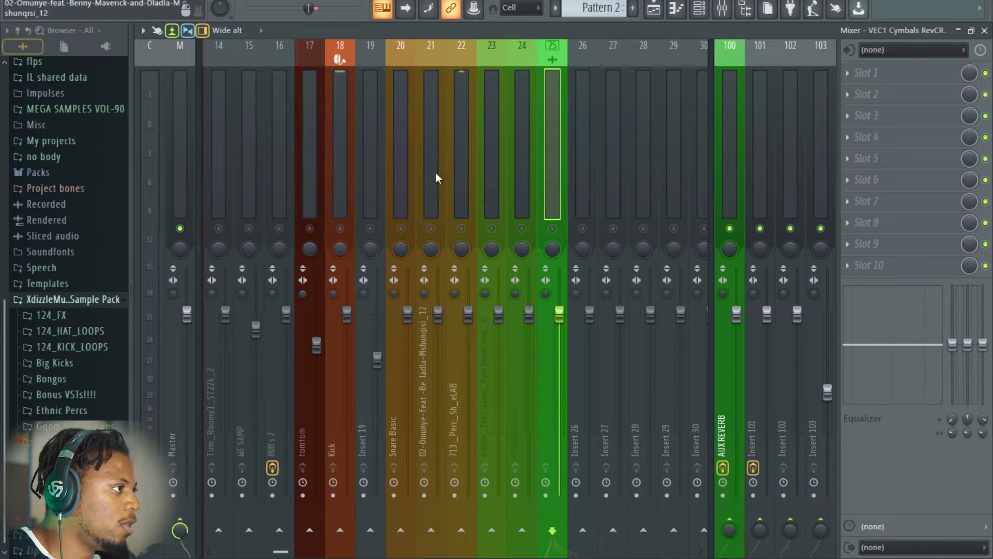
scroll(304, 155, "up", 8)
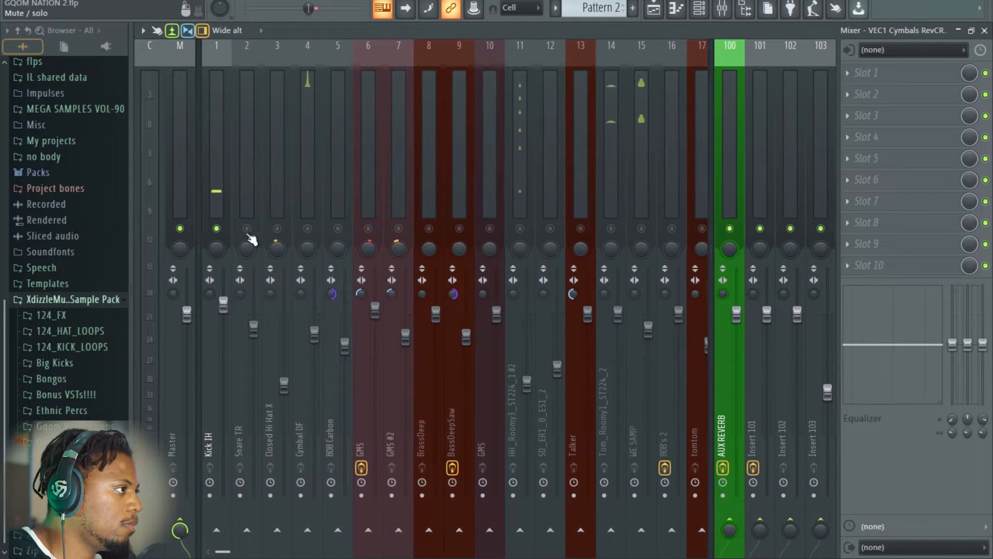
scroll(490, 116, "down", 6)
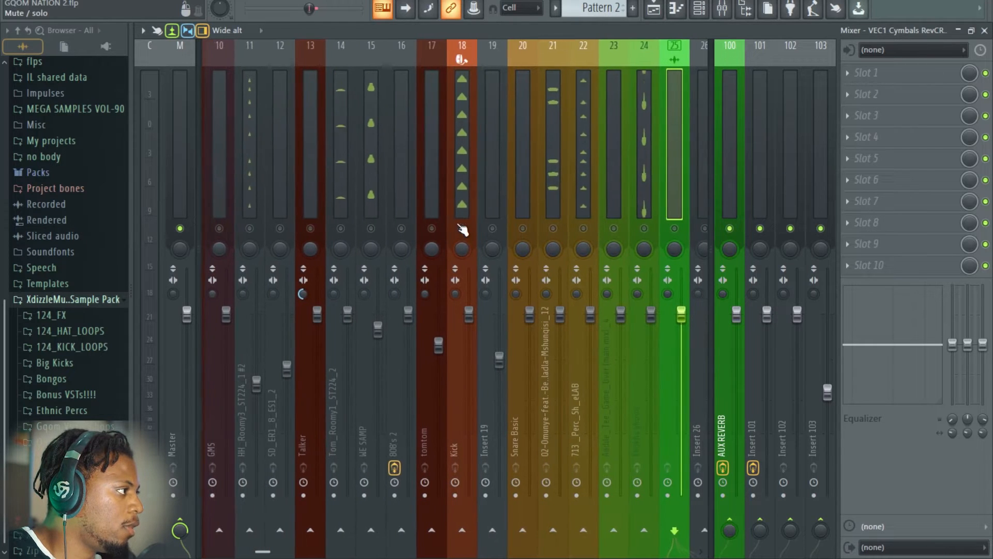
left_click(458, 197)
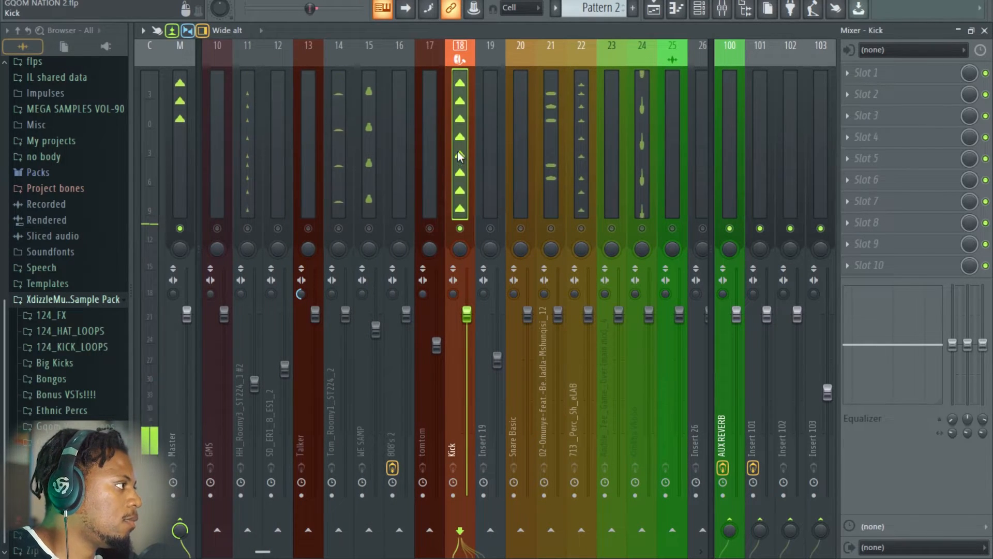
Load Fruity WaveShaper in slot 4 of the Kick track, bend its curve upward, and compare the sound with effects bypassed.
left_click(869, 137)
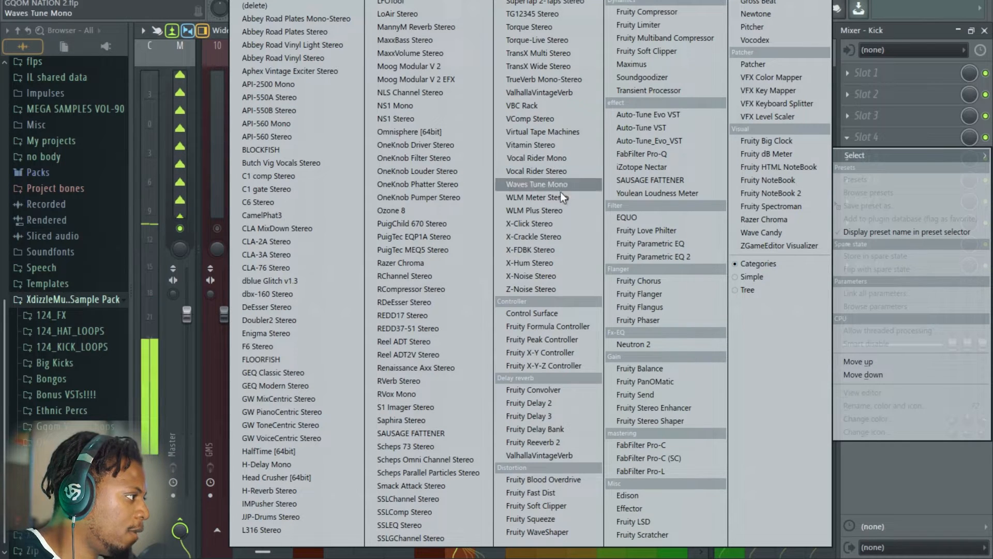
left_click(554, 531)
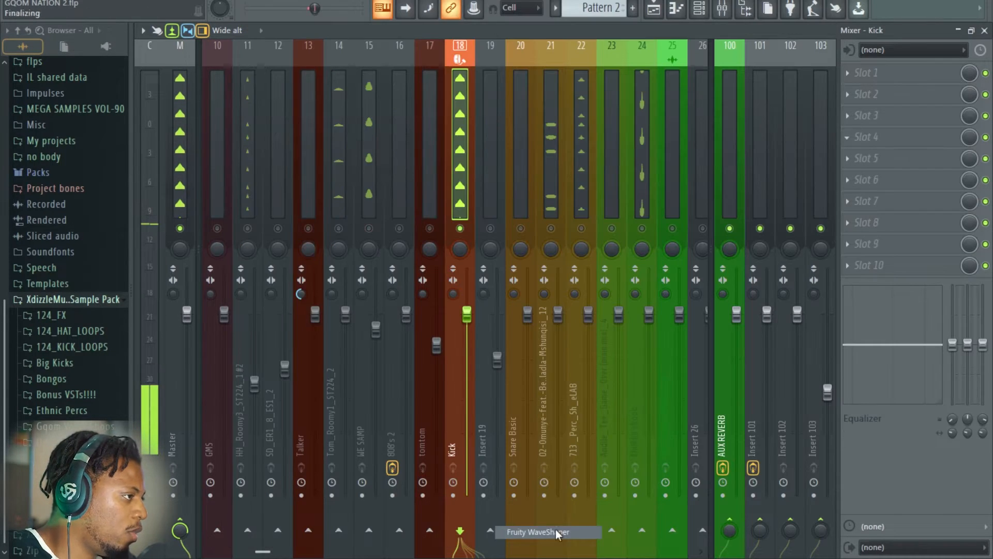
mouse_move(217, 257)
left_mouse_down()
mouse_move(213, 239)
mouse_move(203, 263)
left_mouse_up()
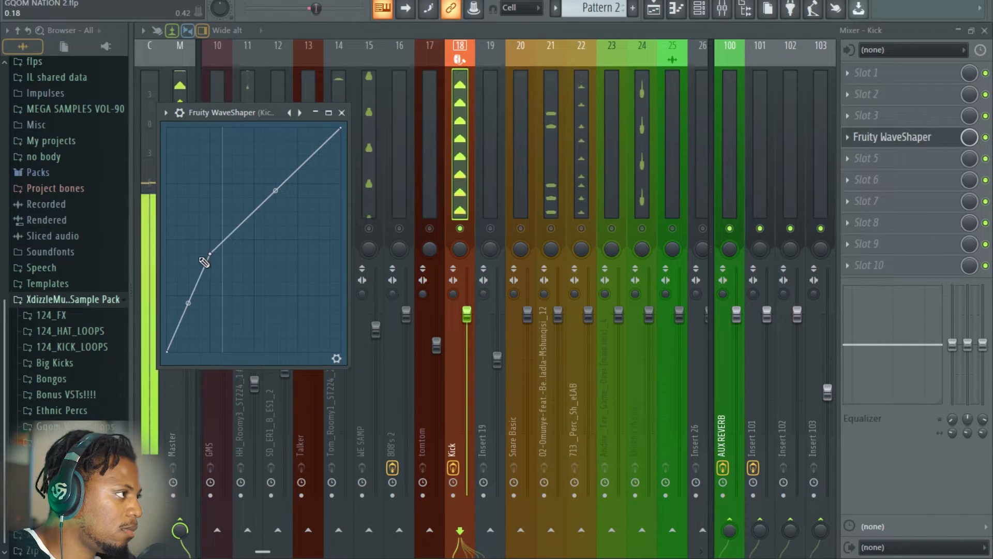
left_click(342, 112)
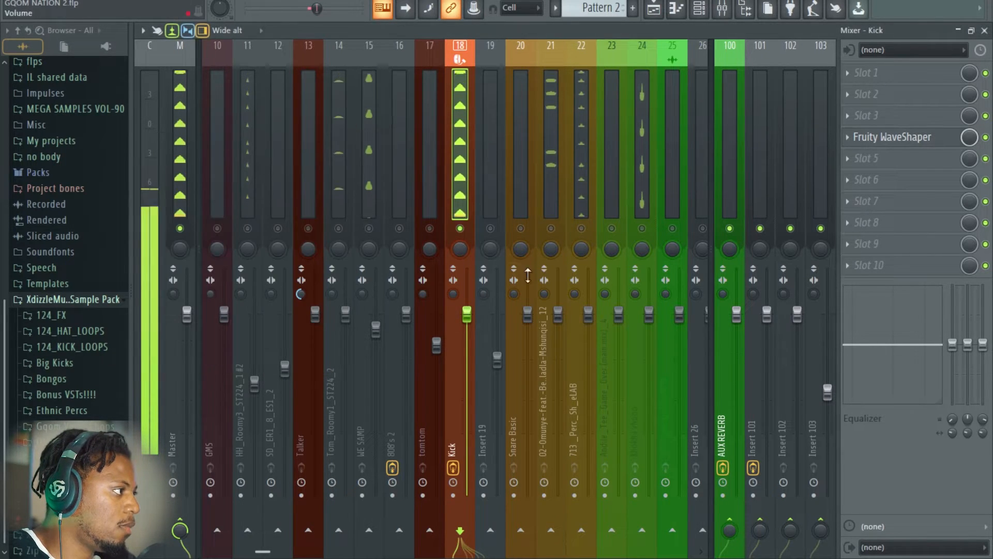
left_click(453, 467)
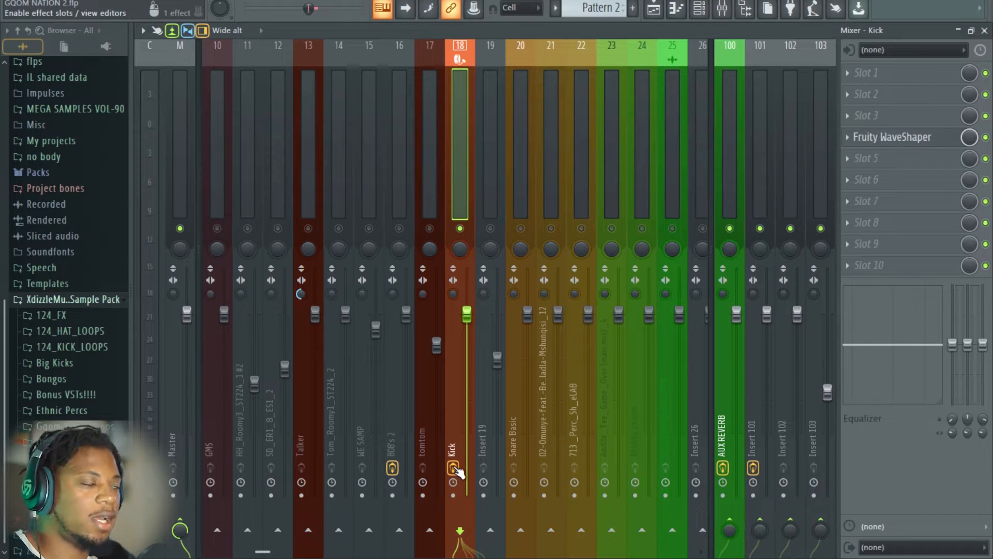
Load Fruity Parametric EQ 2 in slot 5 of the Kick track and close its editor.
left_click(902, 158)
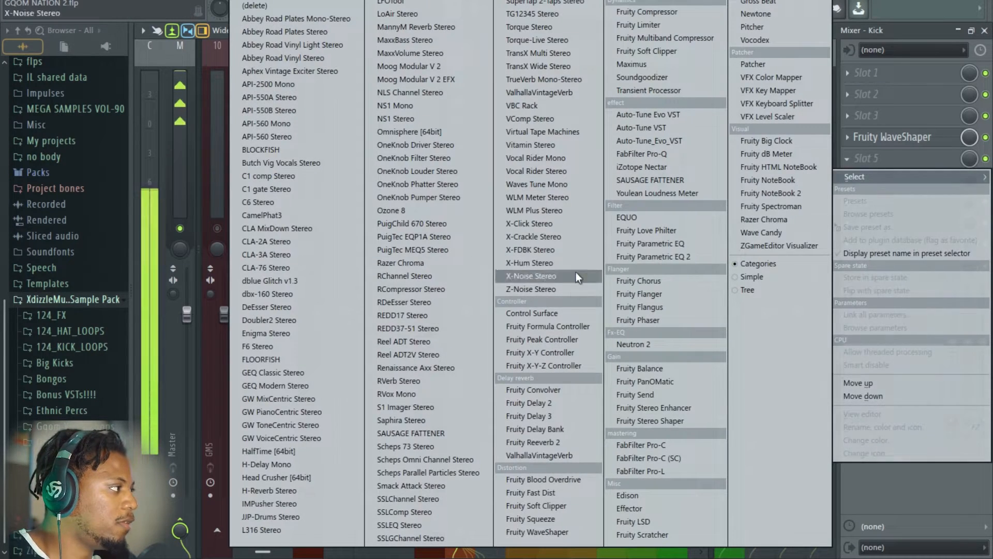
left_click(647, 255)
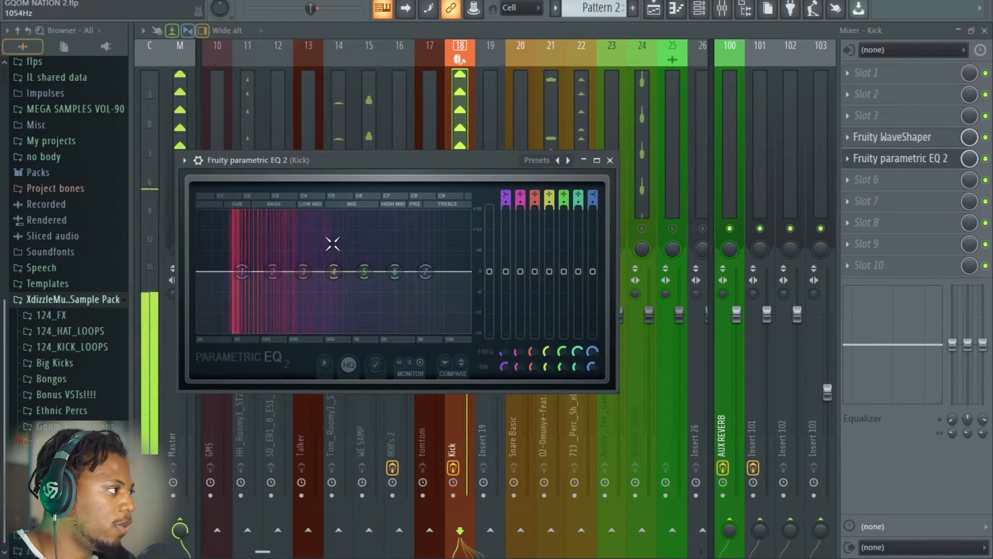
left_click(610, 160)
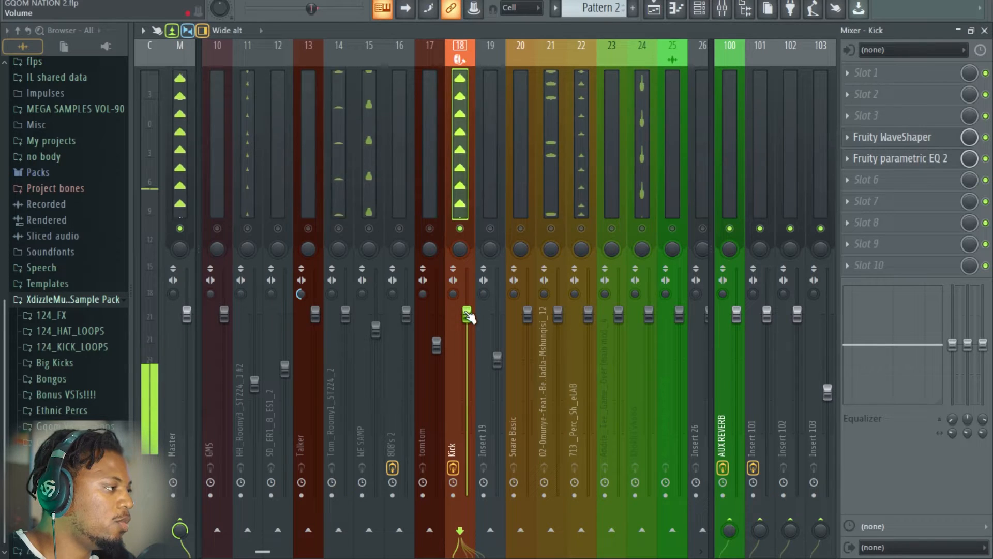
Try lowering the Kick track's volume fader slightly and reset it to its default level.
scroll(467, 321, "down", 1)
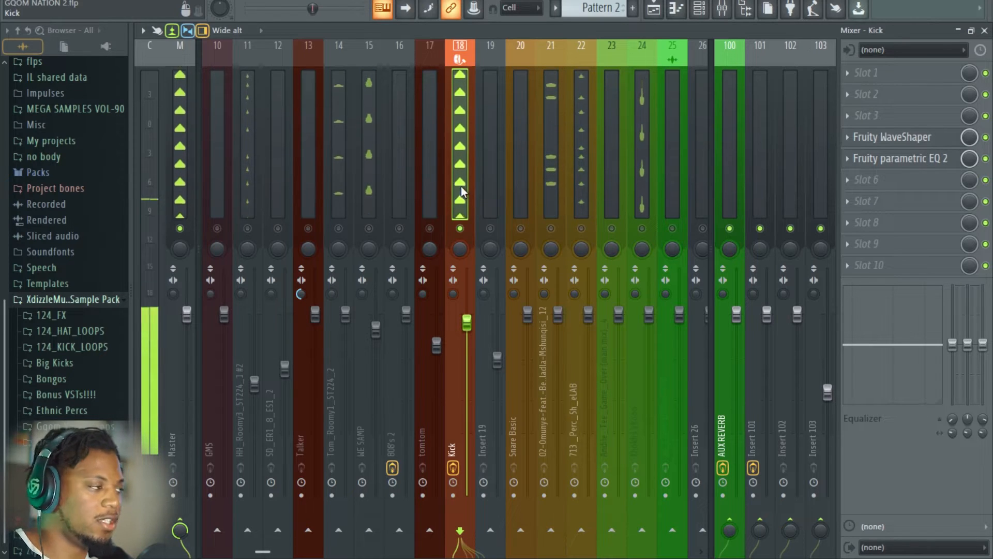
right_click(466, 322)
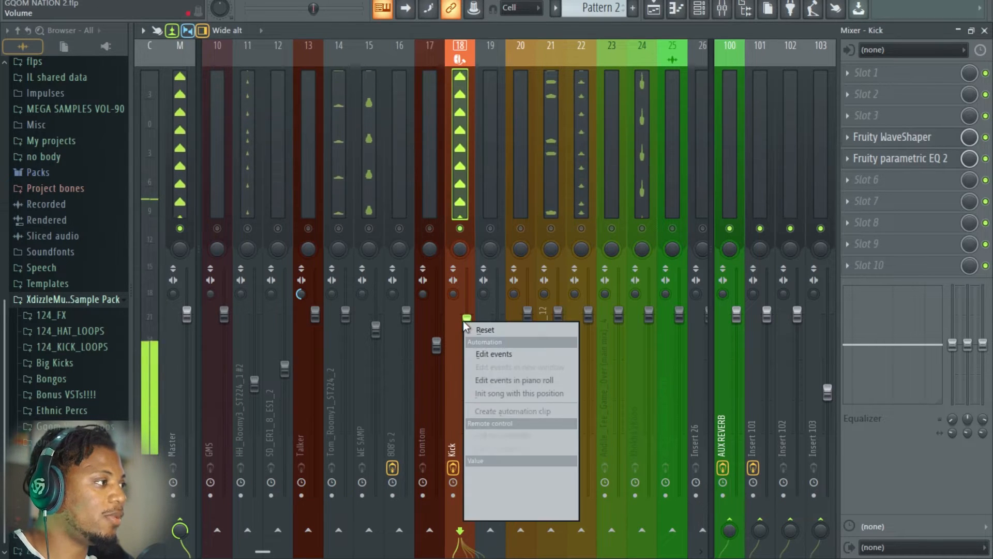
left_click(494, 334)
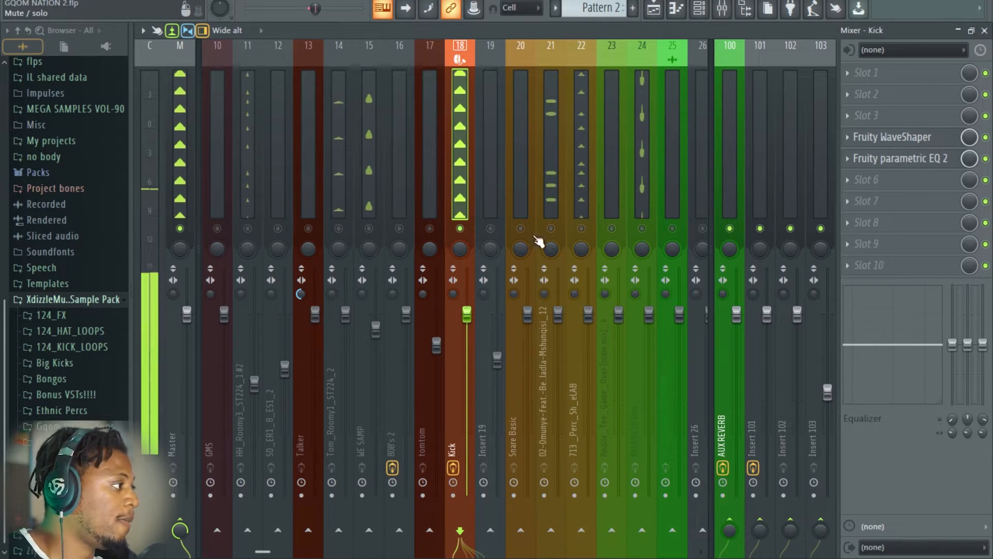
Lower the volume of the 02-Omunye track on insert 21 slightly and load Fruity Parametric EQ 2 in its slot 5.
left_click(560, 172)
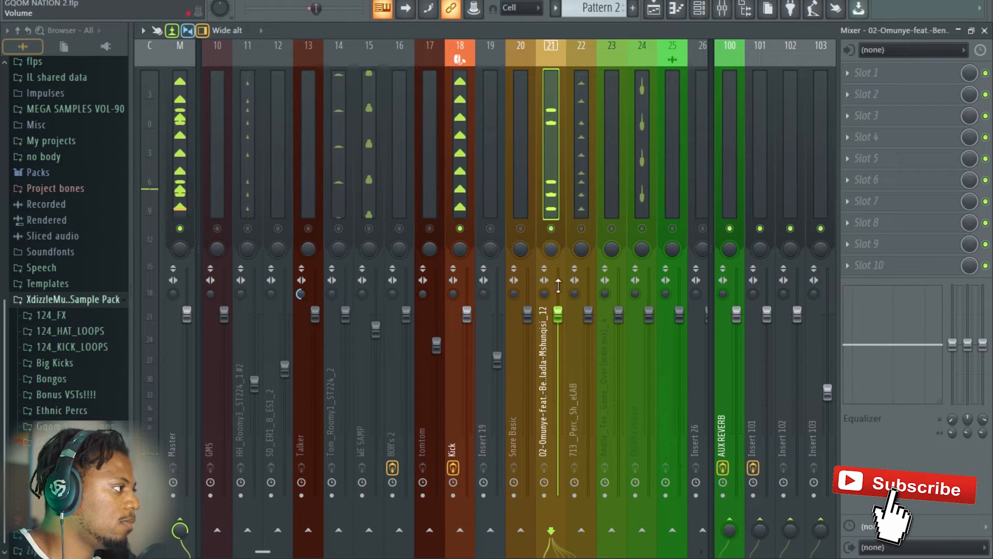
left_click_drag(558, 314, 557, 321)
left_click(867, 159)
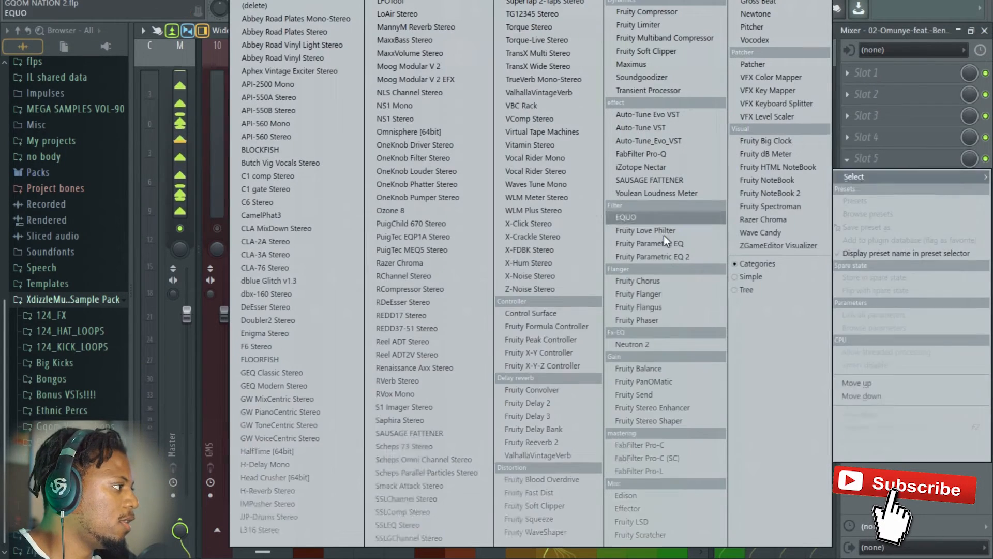
left_click(667, 257)
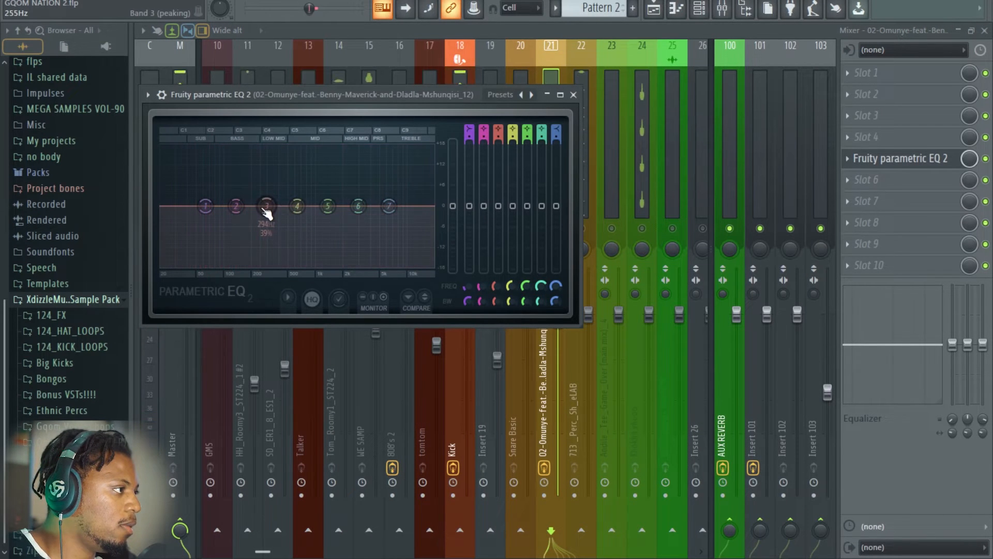
Boost EQ band 3 by about 5.5 dB at 85 Hz and cut high-shelf band 7 by about 6.1 dB near 1524 Hz.
left_click_drag(266, 207, 218, 186)
scroll(219, 189, "down", 3)
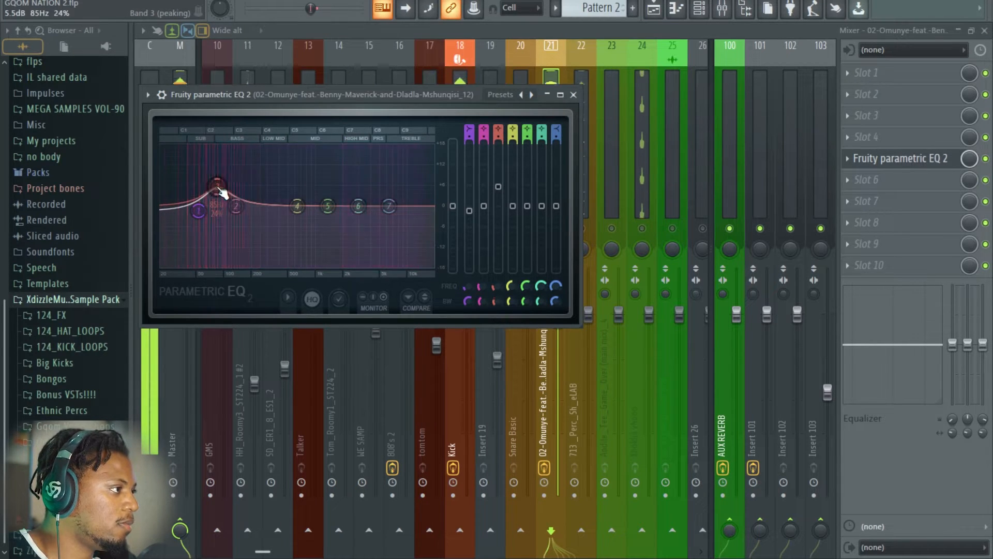
left_click_drag(389, 206, 334, 226)
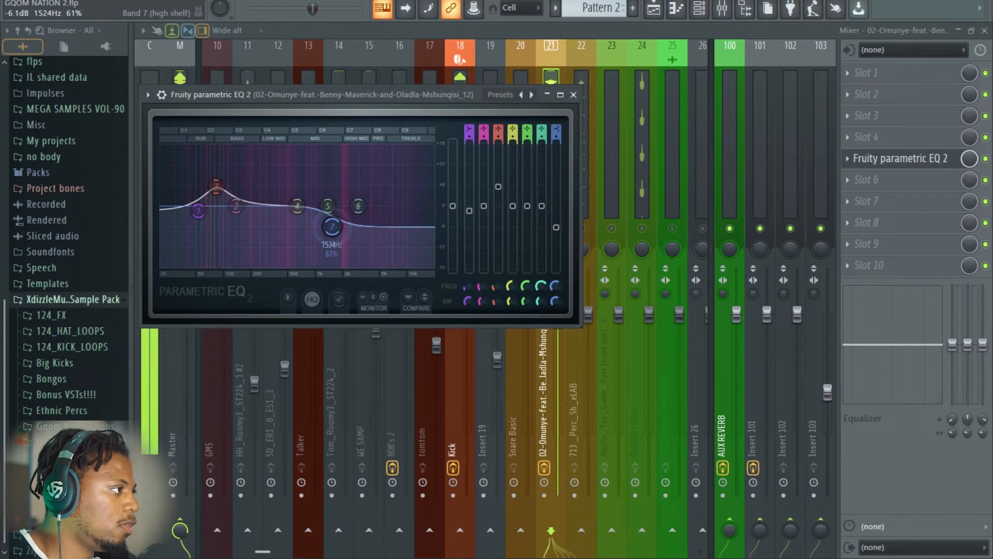
left_click(574, 95)
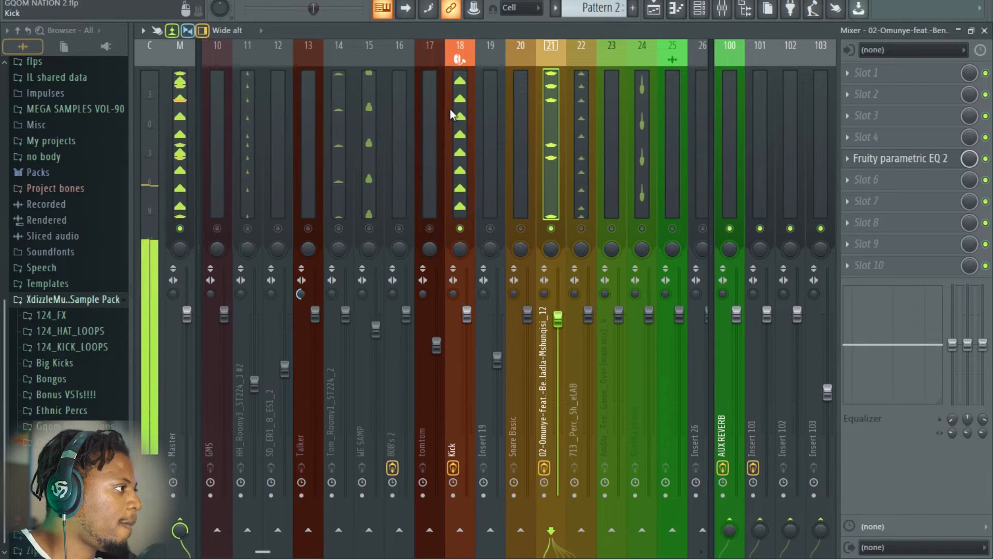
Load Fruity Parametric EQ 2 in slot 4 of the WE SAMP track with the 40Hz + 18kHz cut preset.
left_click(380, 169)
left_click(869, 136)
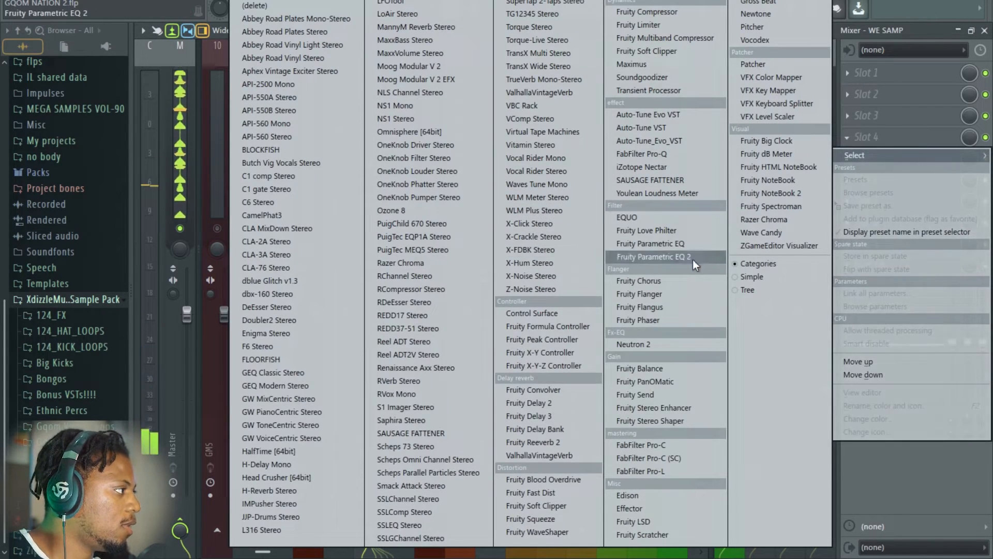
left_click(653, 257)
left_click(577, 150)
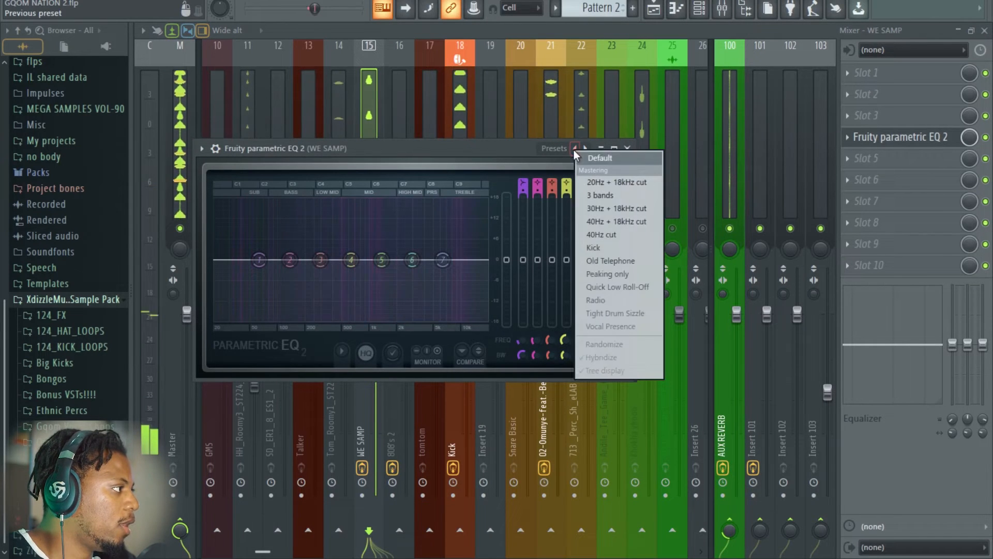
left_click(635, 221)
Raise the WE SAMP EQ's band 1 high-pass cutoff to about 475 Hz and check the AUX REVERB track's effects.
left_click_drag(228, 264, 340, 259)
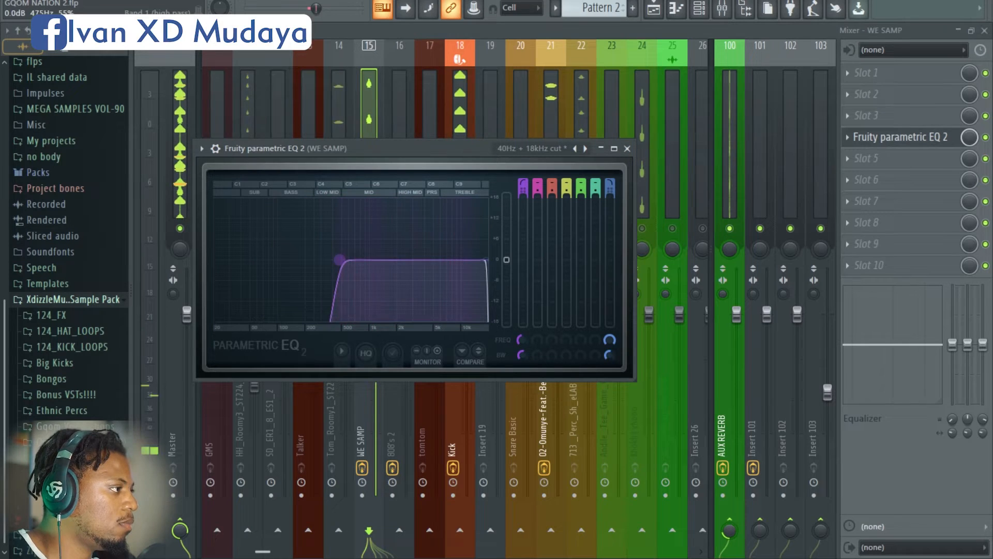
left_click_drag(328, 259, 341, 260)
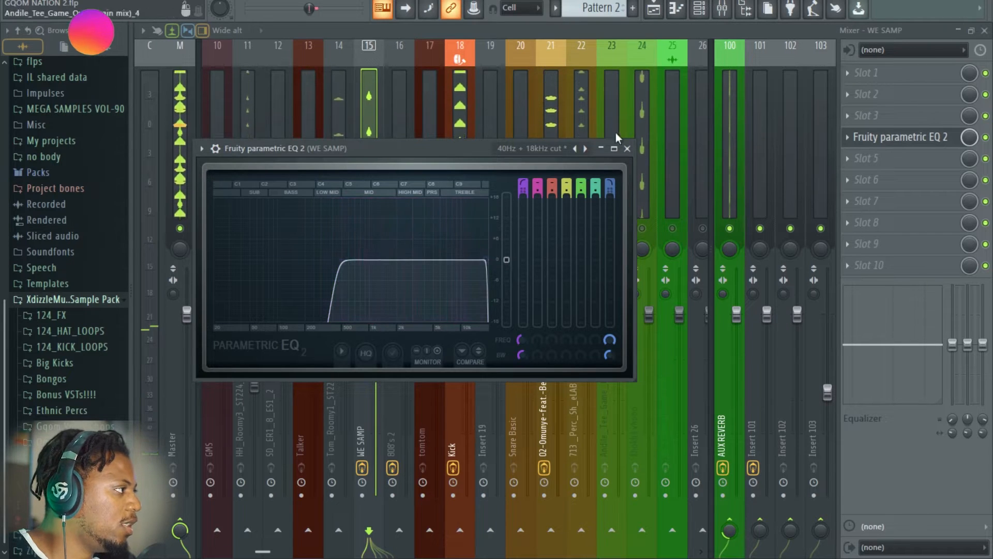
left_click(627, 148)
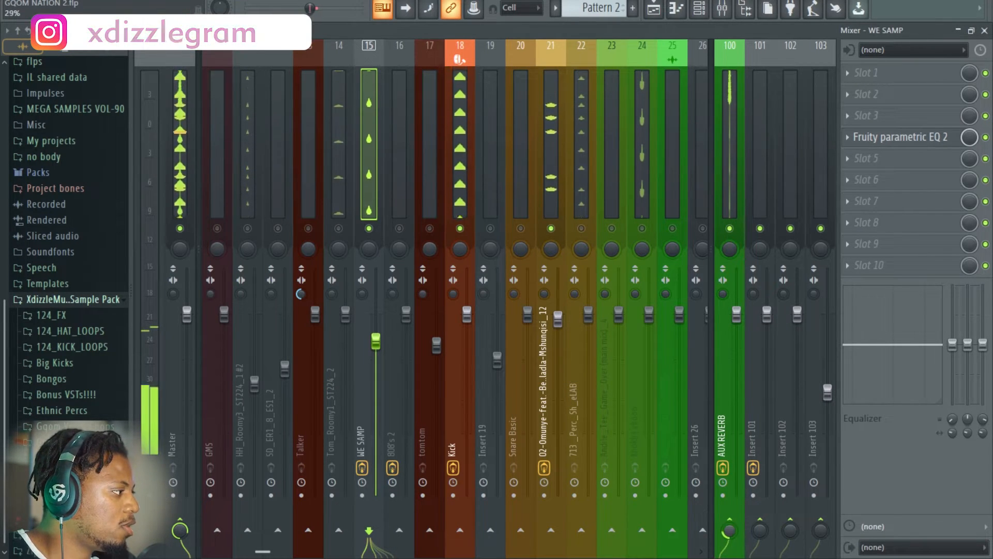
left_click(749, 143)
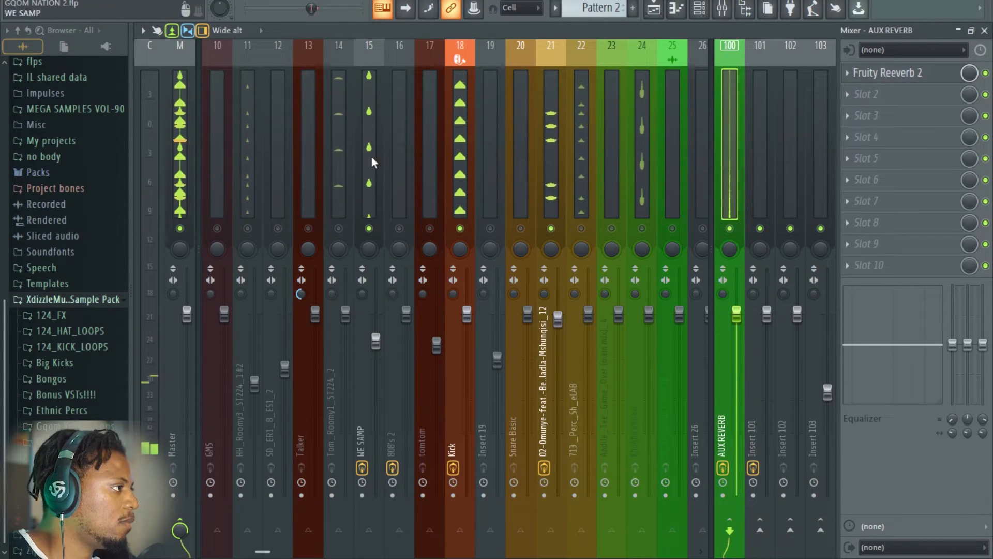
left_click(363, 175)
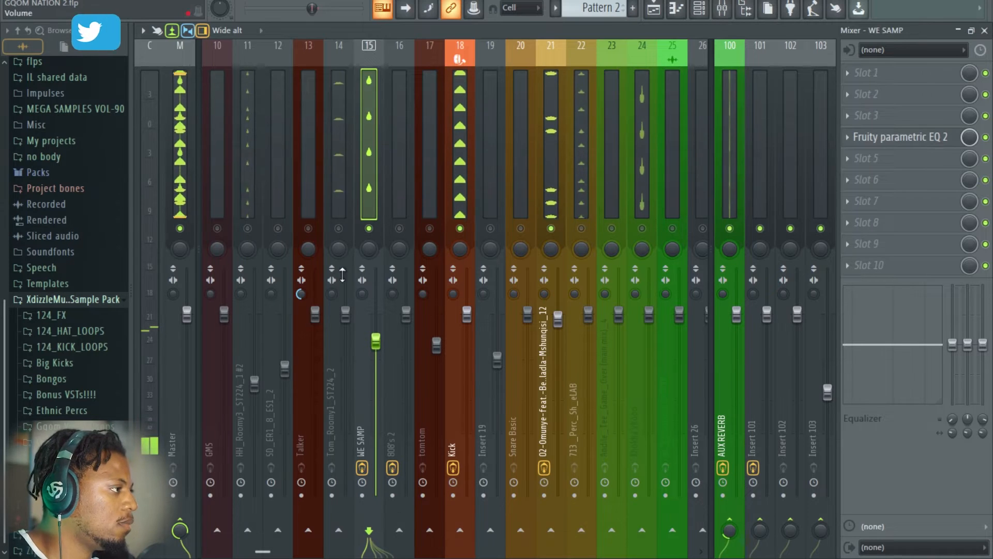
Unmute the Tom_Roomy1_ST224_2 track and load Fruity Parametric EQ 2 in its slot 6 with the 40Hz + 18kHz cut preset.
left_click(339, 228)
left_click(339, 192)
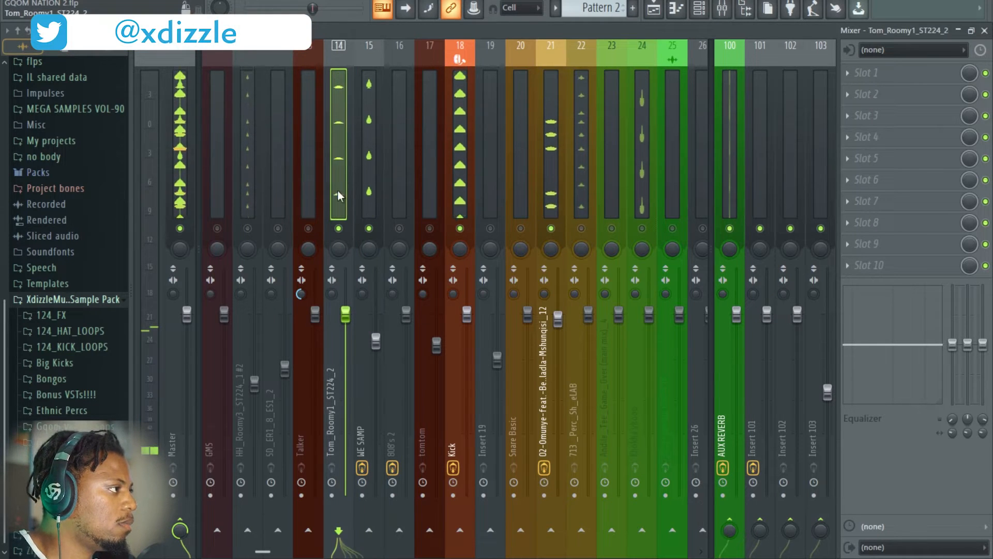
left_click(869, 180)
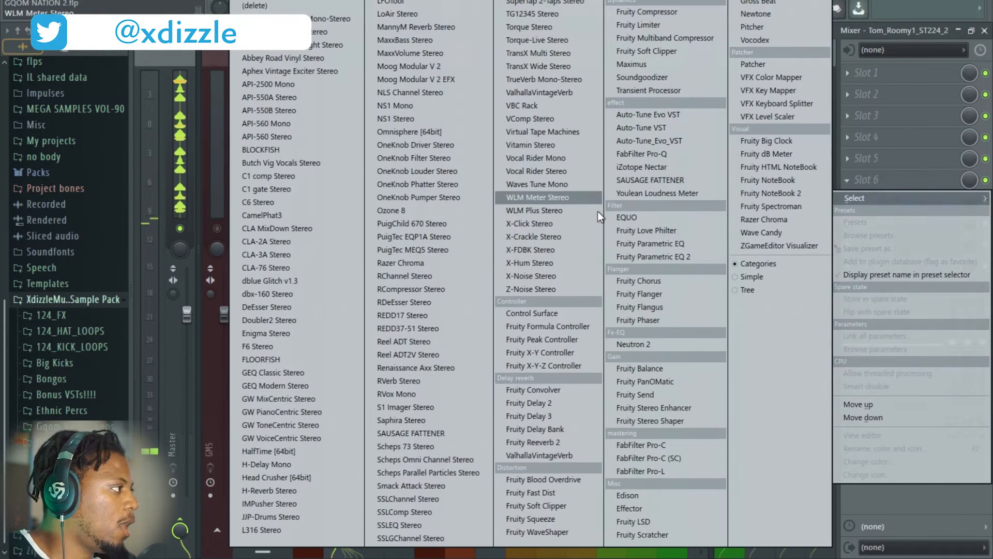
left_click(672, 257)
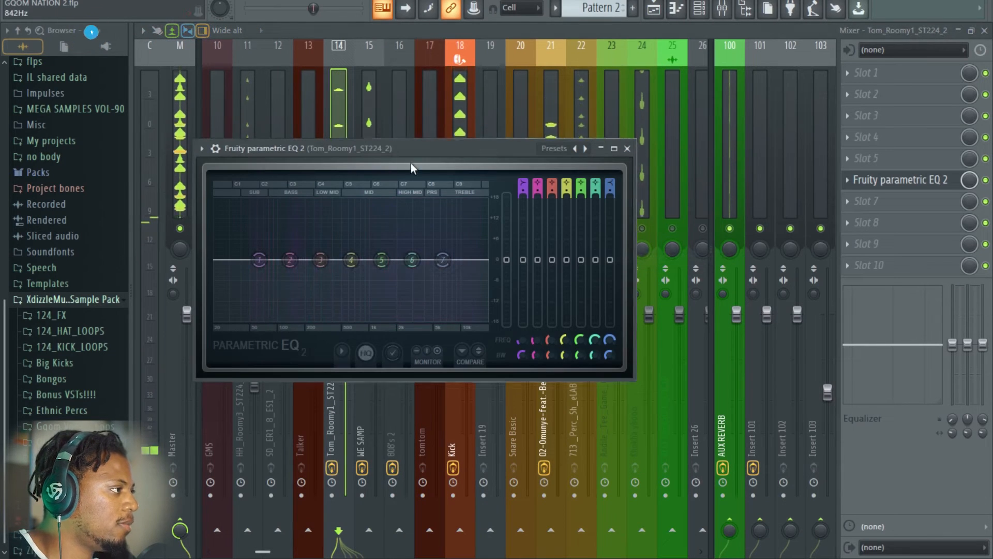
left_click(575, 150)
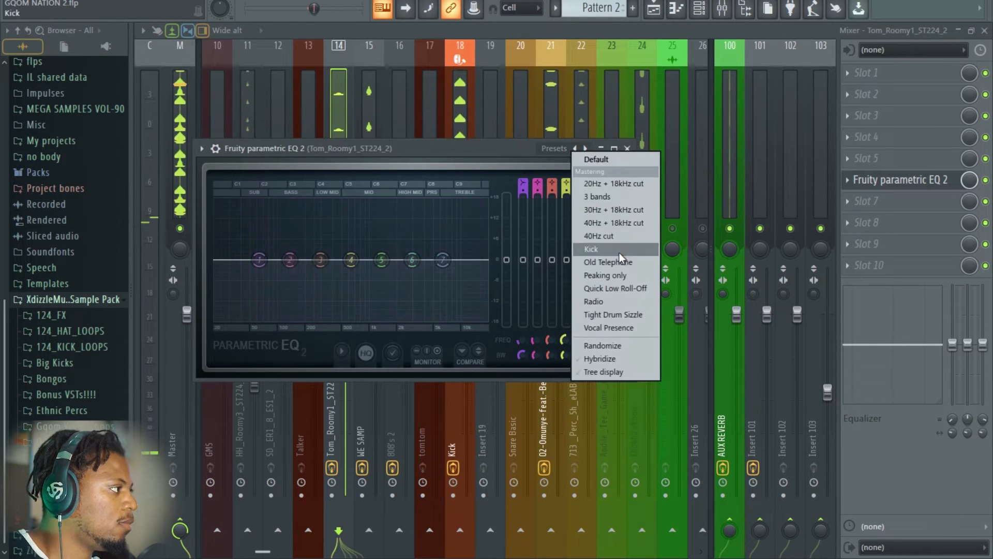
left_click(595, 223)
Set the tom EQ's band 1 high-pass cutoff to about 143 Hz and close the editor.
left_click_drag(278, 260, 299, 259)
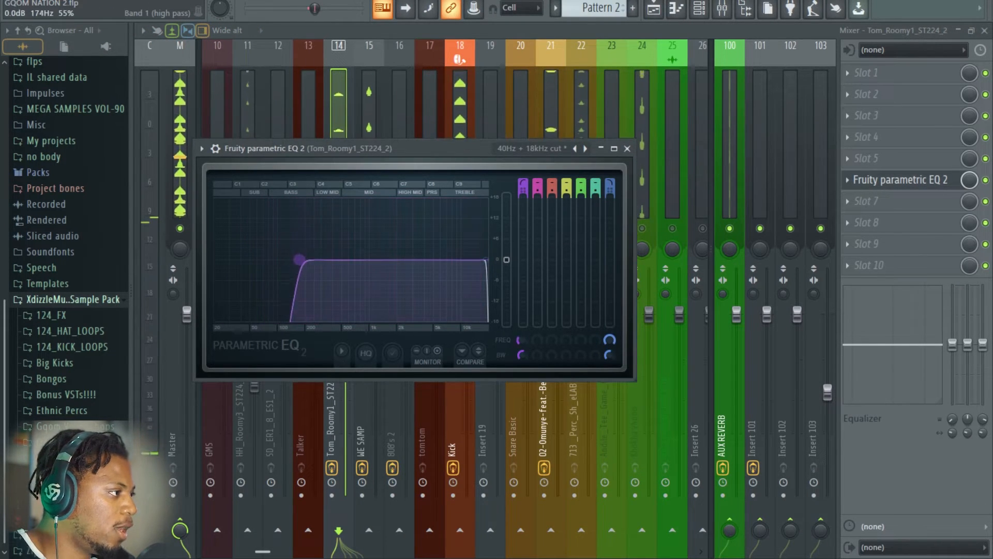
left_click_drag(293, 260, 291, 260)
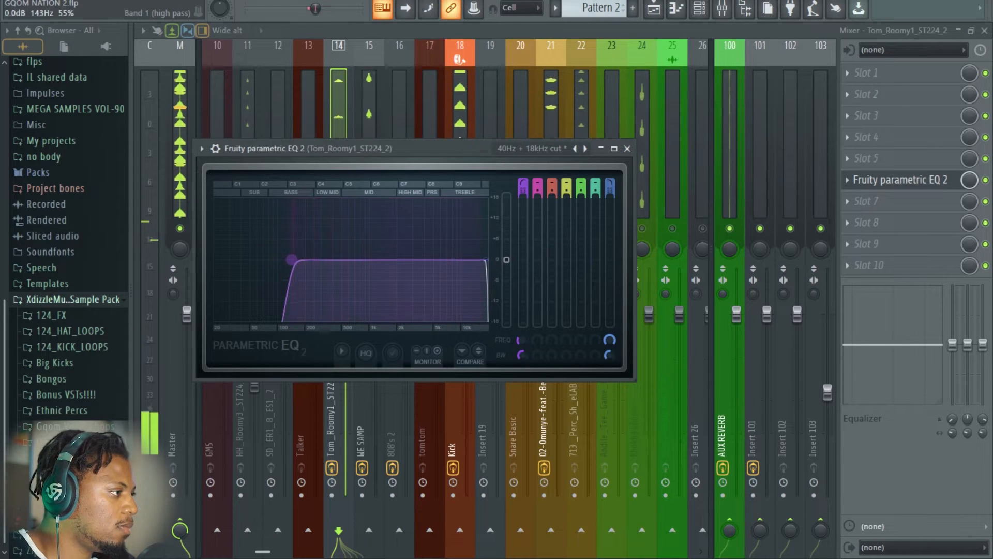
left_click(627, 149)
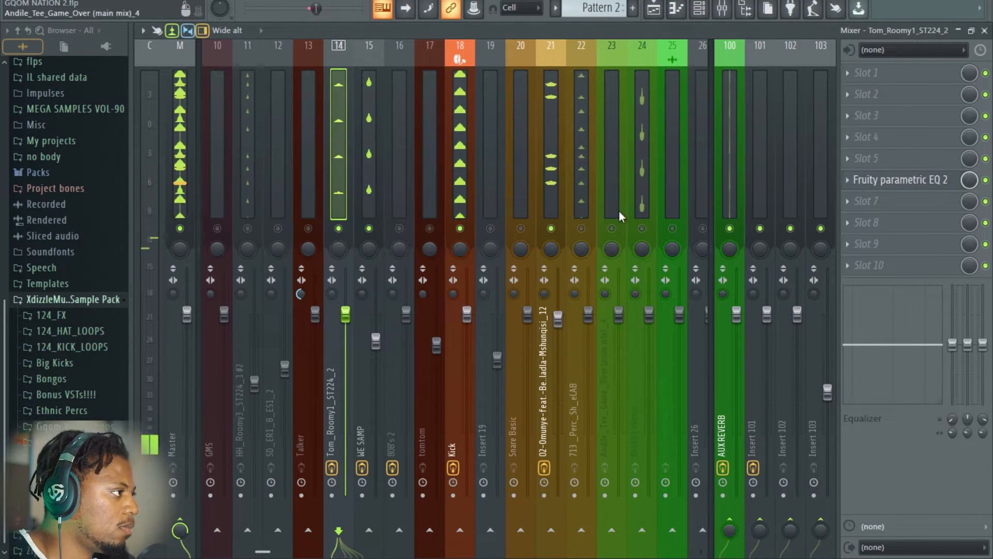
Unmute the 713_Perc_Sh_eLAB track, load Fruity Parametric EQ 2 in slot 6 and cut deeply with low-shelf band 1 moved up to band 6.
left_click(585, 207)
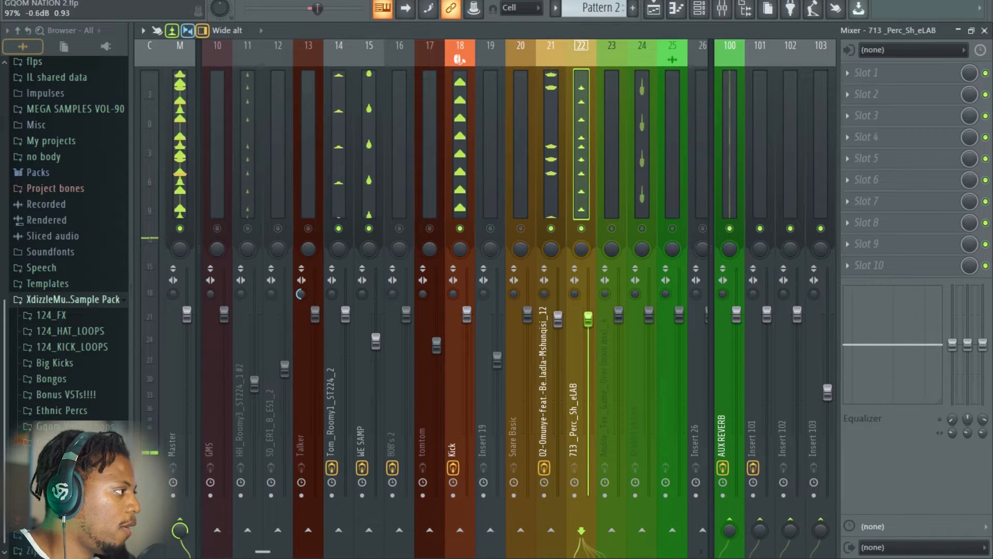
left_click(874, 179)
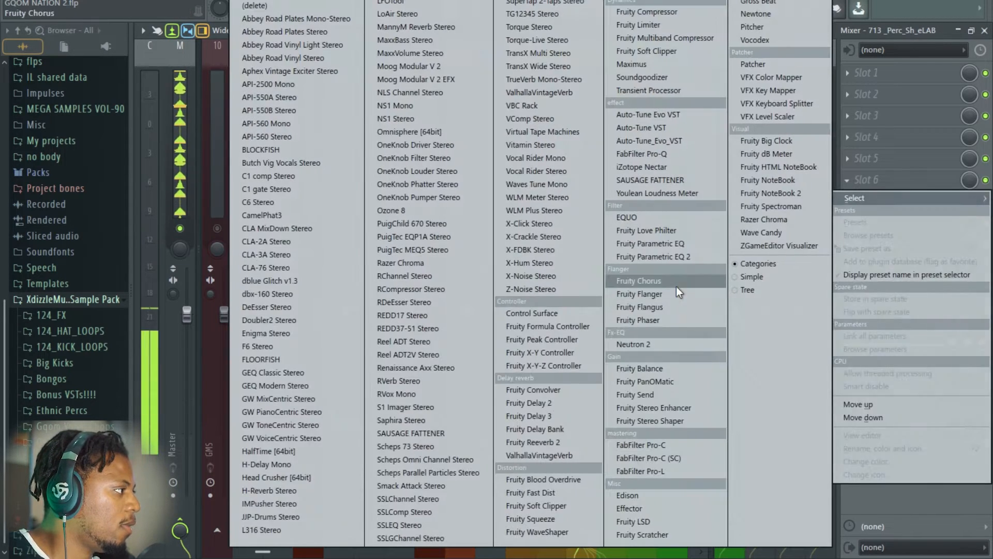
left_click(672, 255)
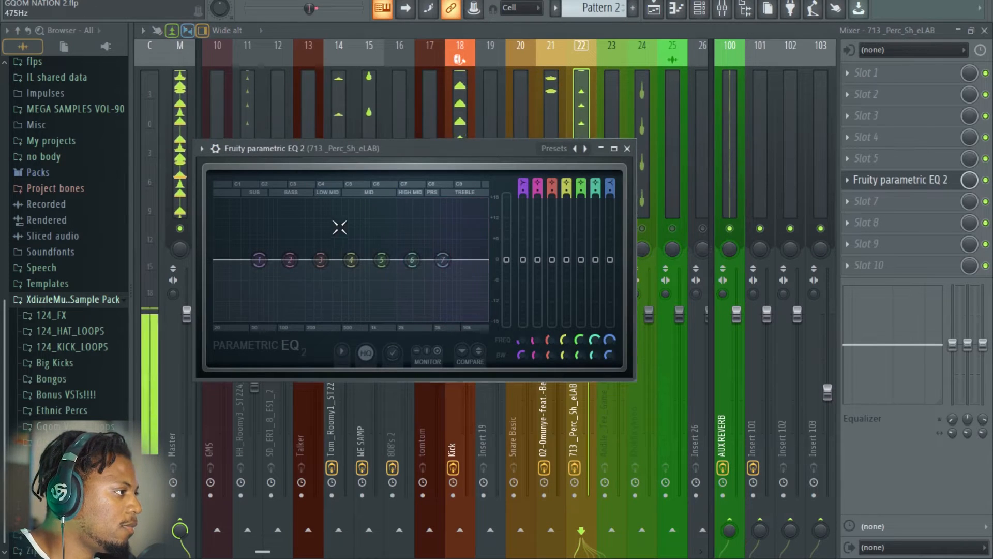
left_click_drag(263, 262, 412, 311)
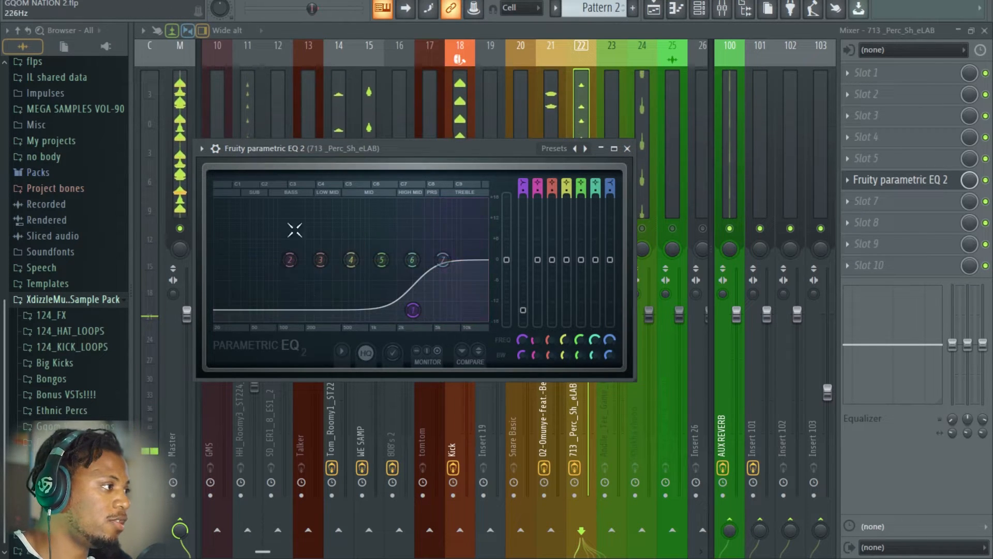
left_click(627, 149)
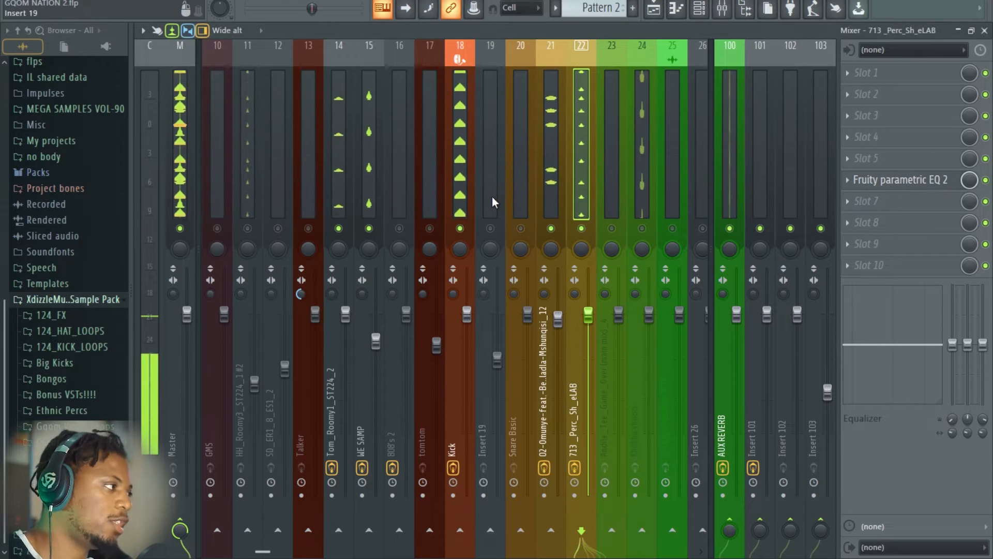
Unmute the Khokha yhooo track on insert 24 and lower its volume.
left_click(644, 237)
left_click_drag(649, 314, 649, 349)
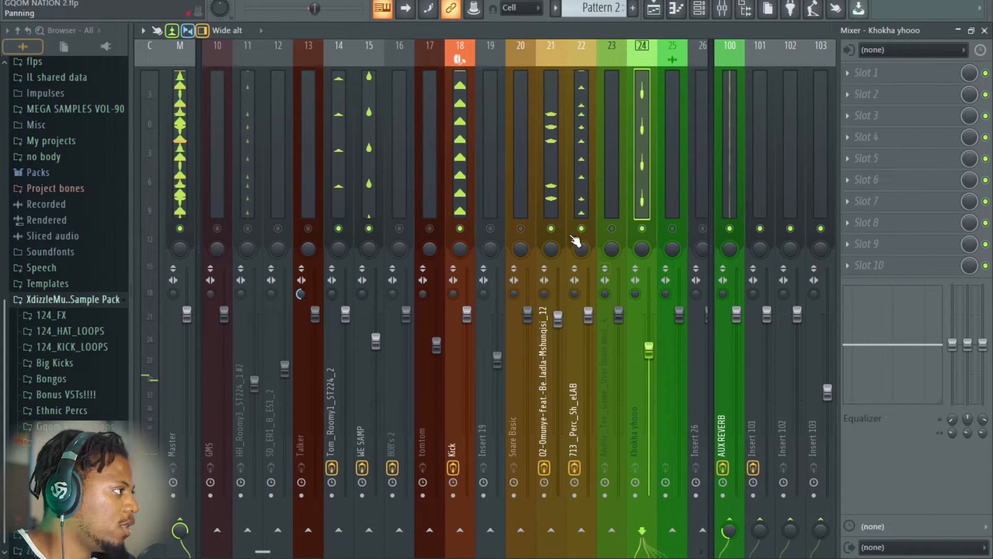
Unmute the HH_Roomy3_ST224_1 #2 track on insert 11 and load Fruity Parametric EQ 2 in its slot 4.
scroll(567, 155, "up", 6)
left_click(433, 281)
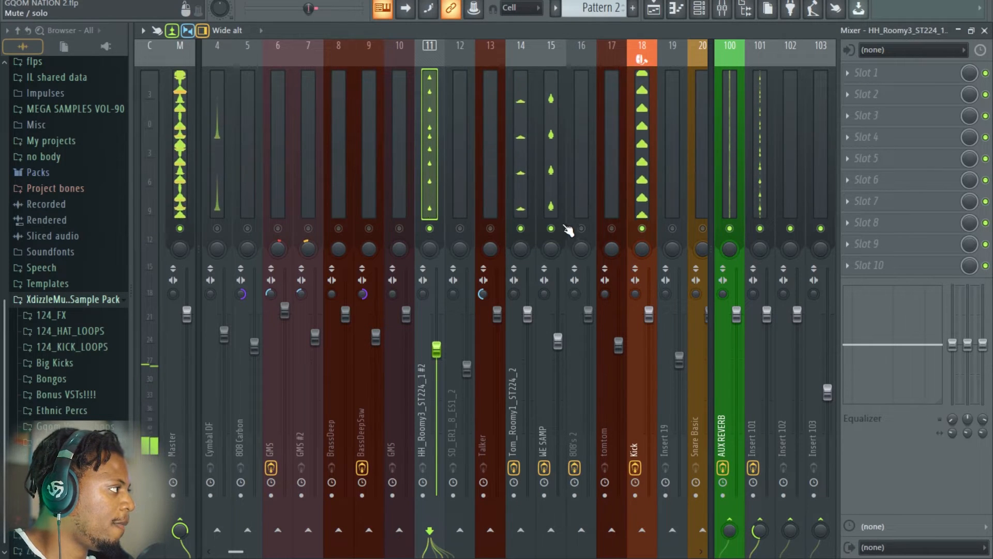
left_click(880, 137)
left_click(658, 254)
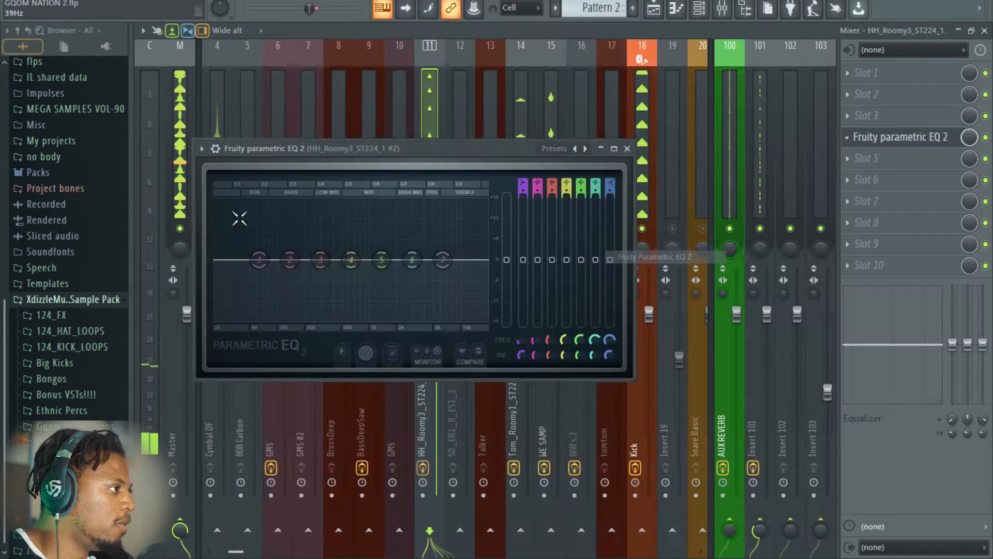
Boost the hi-hat EQ's band 6 by about 6 dB at 4312 Hz and cut low-shelf band 1 deeply near 1834 Hz.
left_click_drag(351, 150, 332, 115)
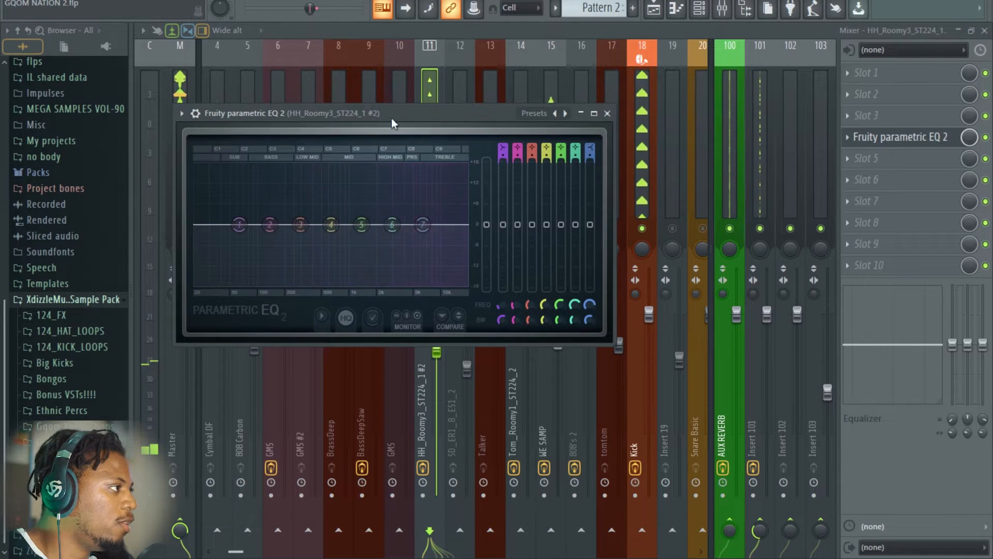
left_click_drag(392, 224, 407, 203)
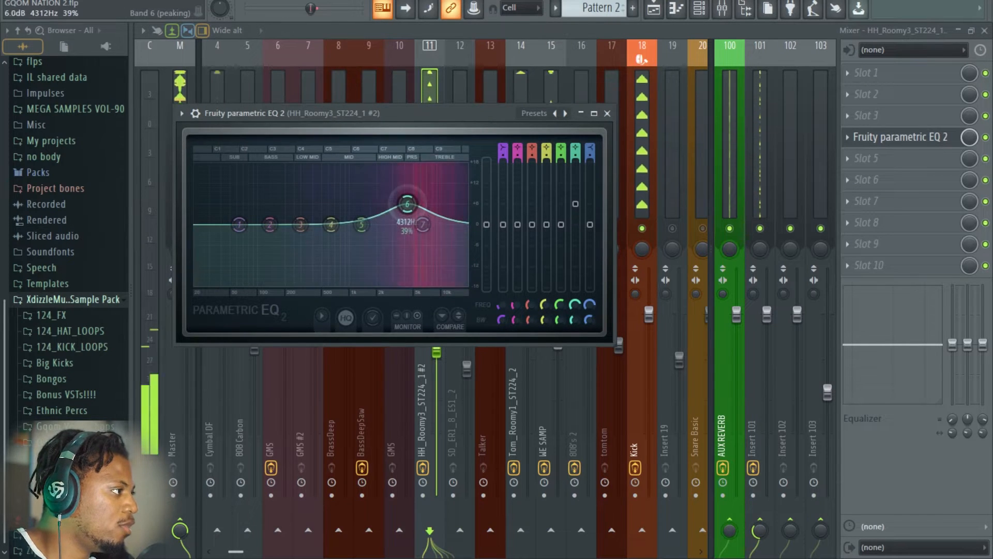
left_click_drag(239, 224, 376, 273)
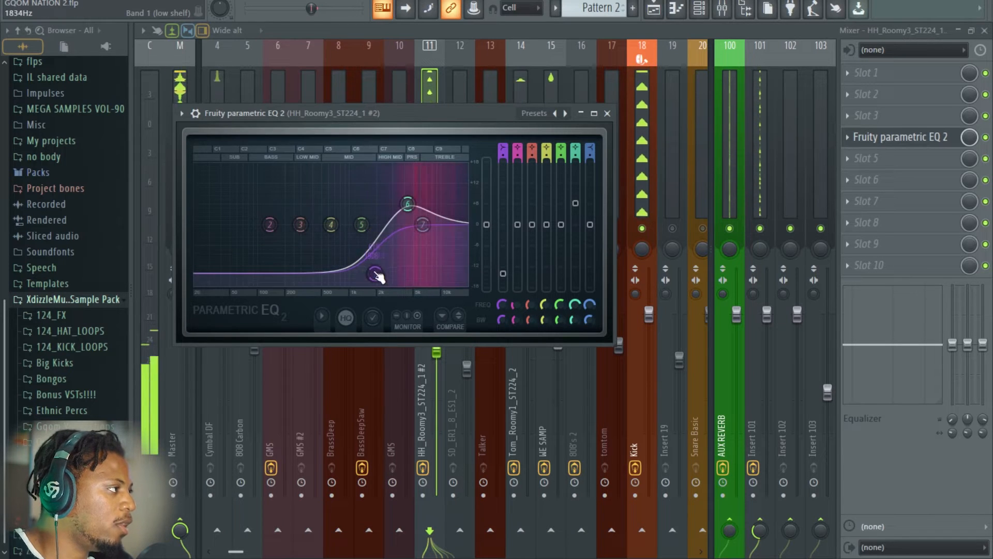
left_click(608, 112)
Select the Cymbal DF track on insert 4 and lower its volume slightly.
scroll(423, 134, "right", 1)
scroll(423, 134, "left", 5)
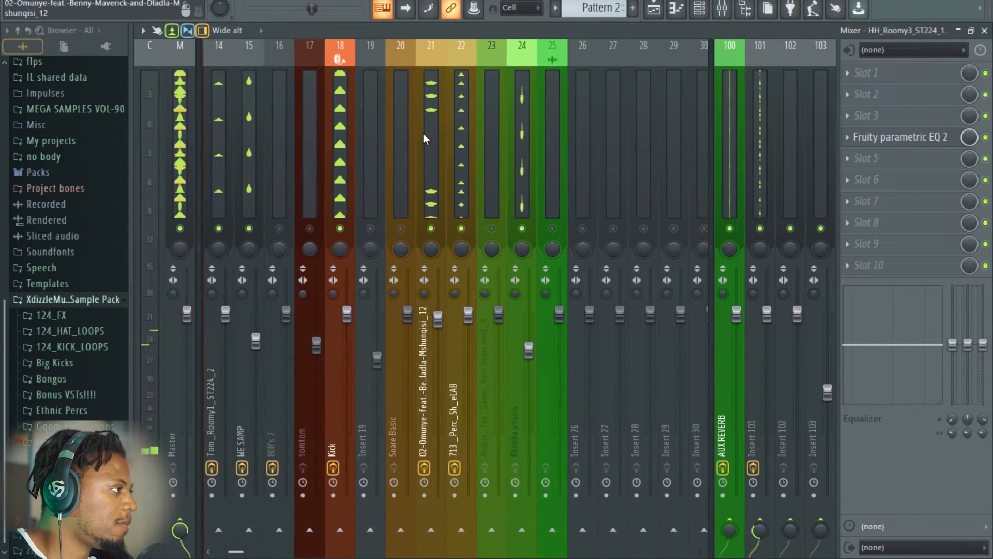
left_click(308, 182)
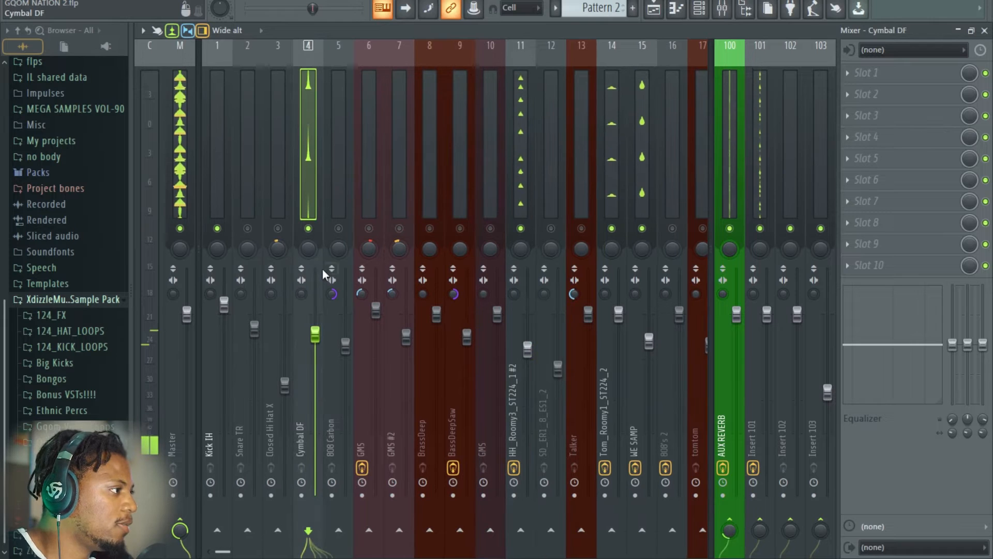
left_click_drag(315, 336, 317, 358)
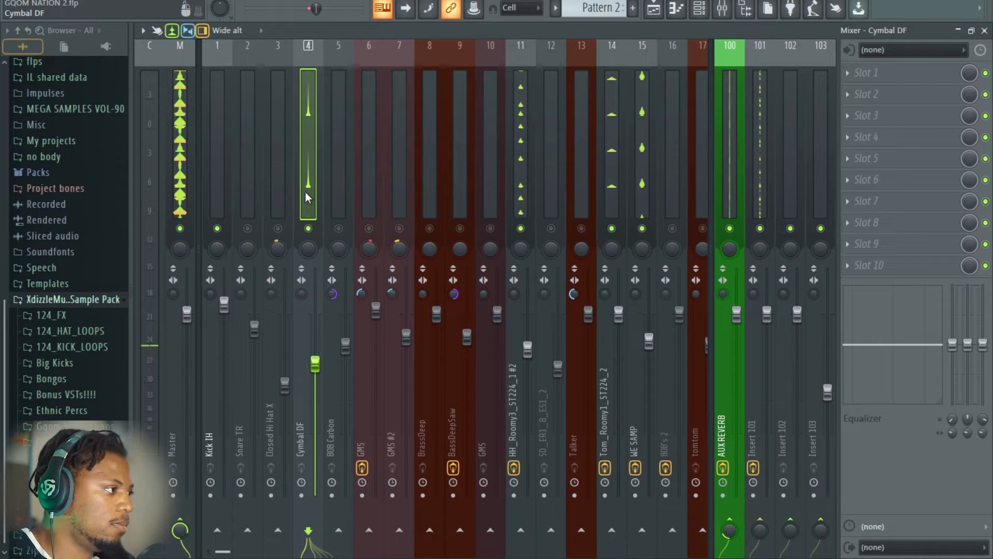
left_click_drag(316, 365, 317, 353)
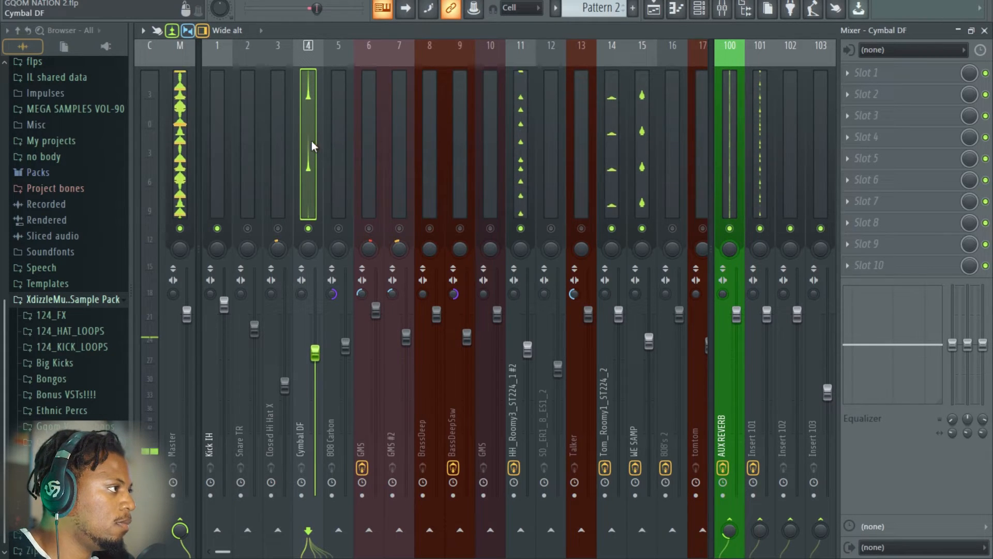
Load Fruity Stereo Enhancer in slot 3 of Cymbal DF with the For strings preset and raise the track's volume.
left_click(885, 117)
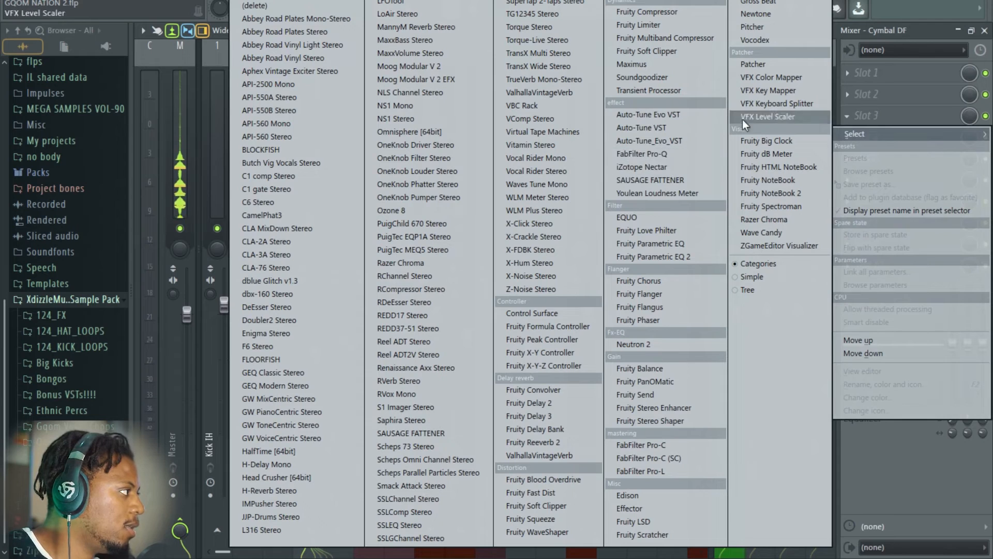
left_click(659, 408)
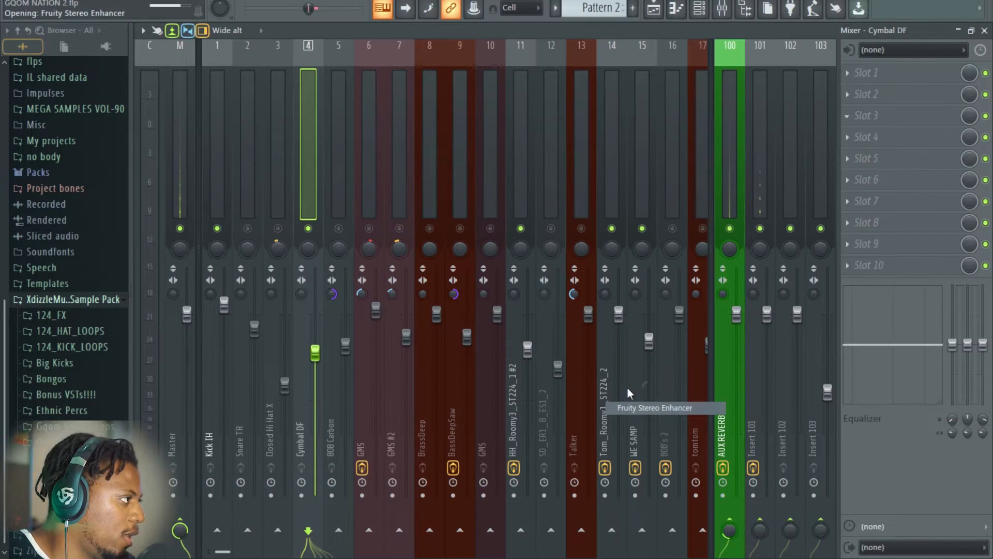
left_click(456, 166)
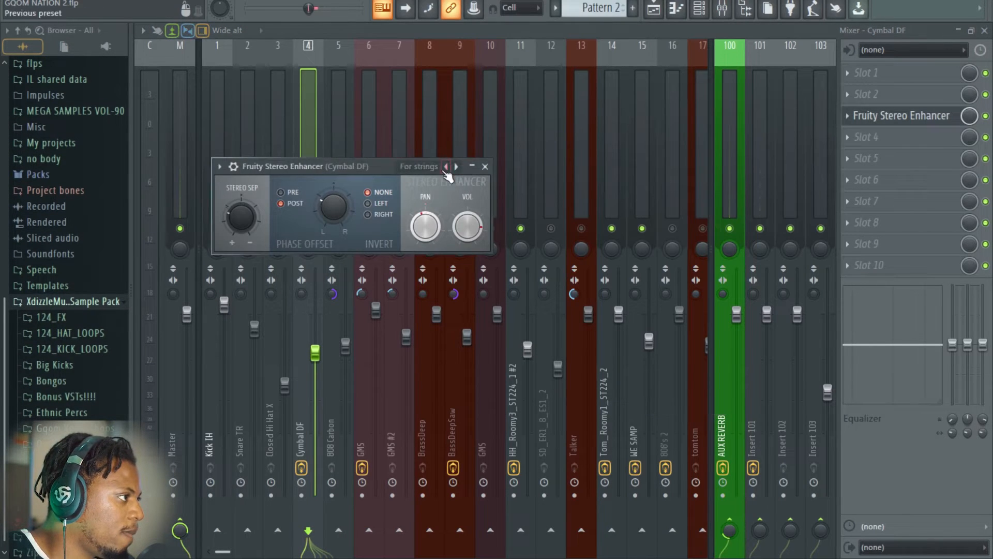
left_click(441, 166)
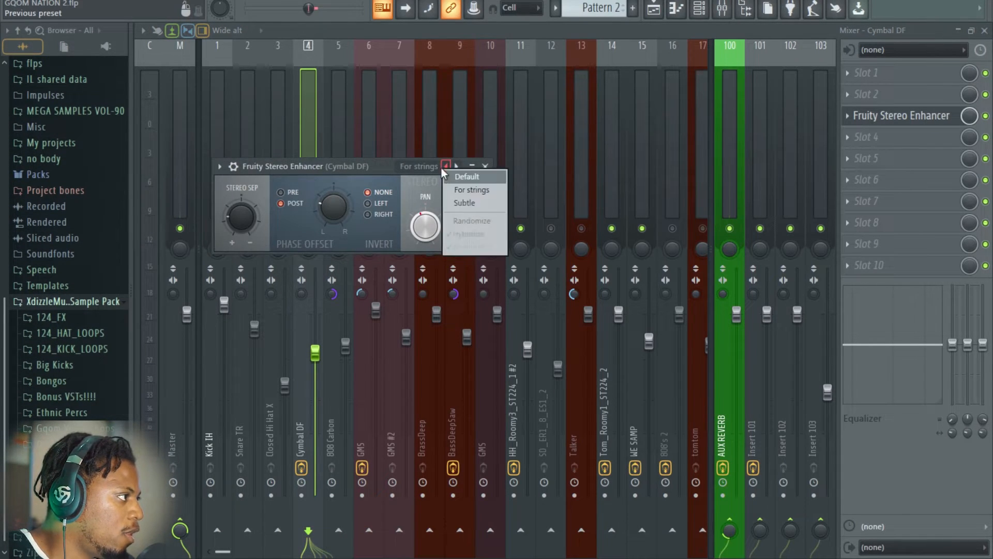
left_click(484, 190)
left_click(484, 167)
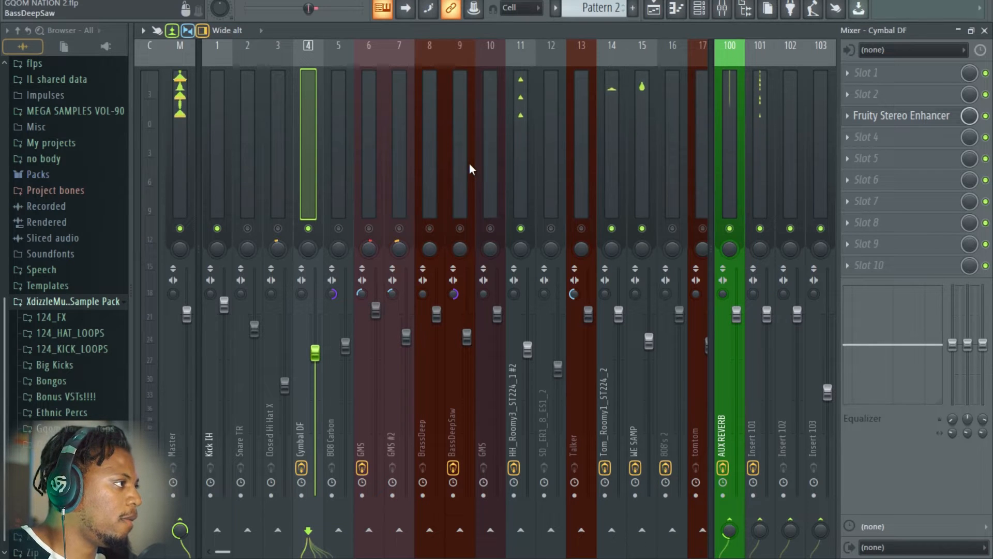
left_click_drag(323, 358, 321, 328)
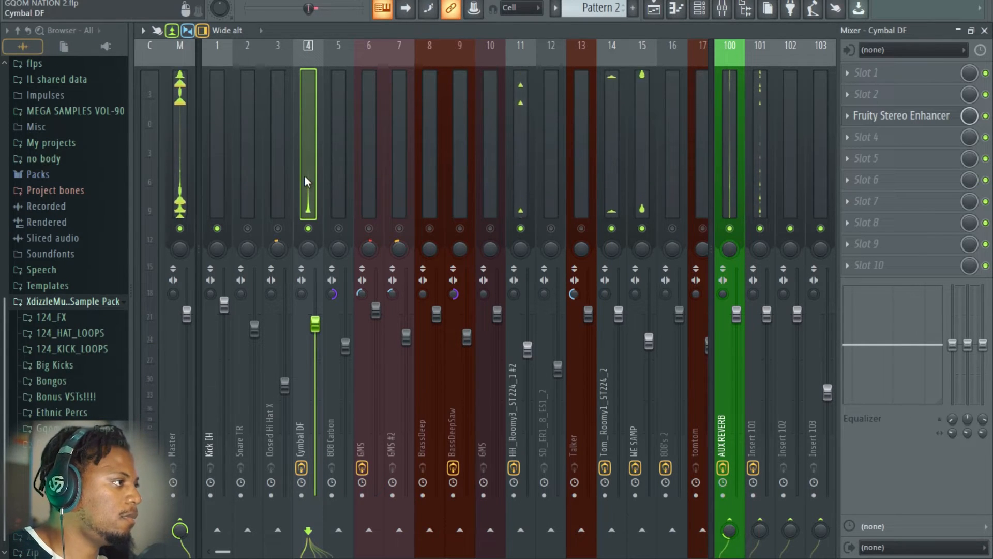
Select the Master track and lower the volume of the 02-Omunye track on insert 21 to about -2.9 dB.
left_click(180, 163)
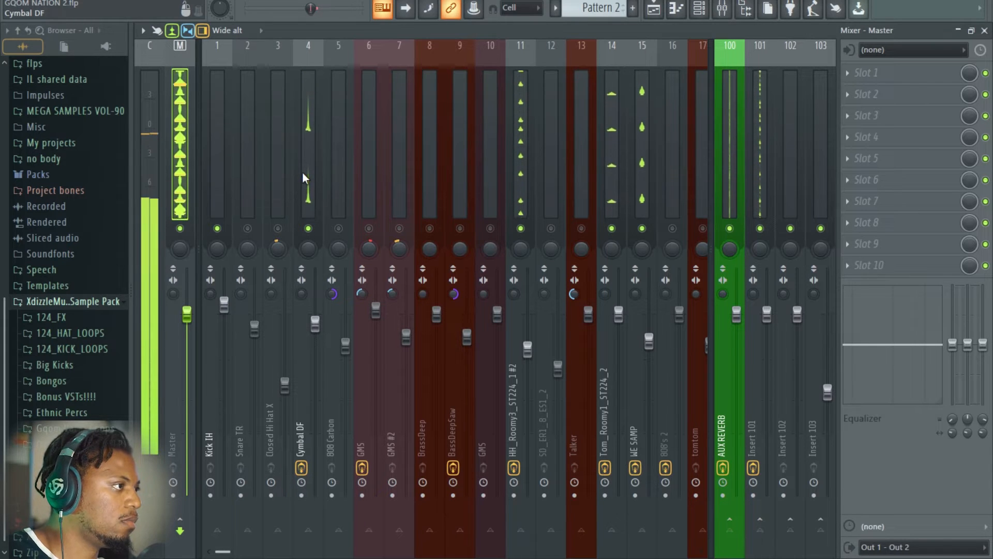
scroll(308, 178, "down", 2)
scroll(466, 172, "down", 10)
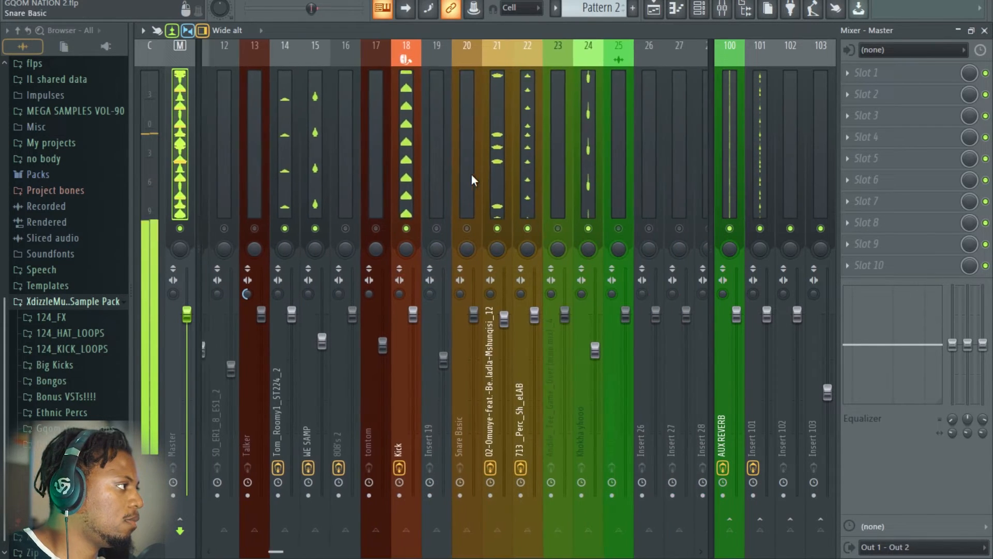
left_click_drag(470, 328, 467, 337)
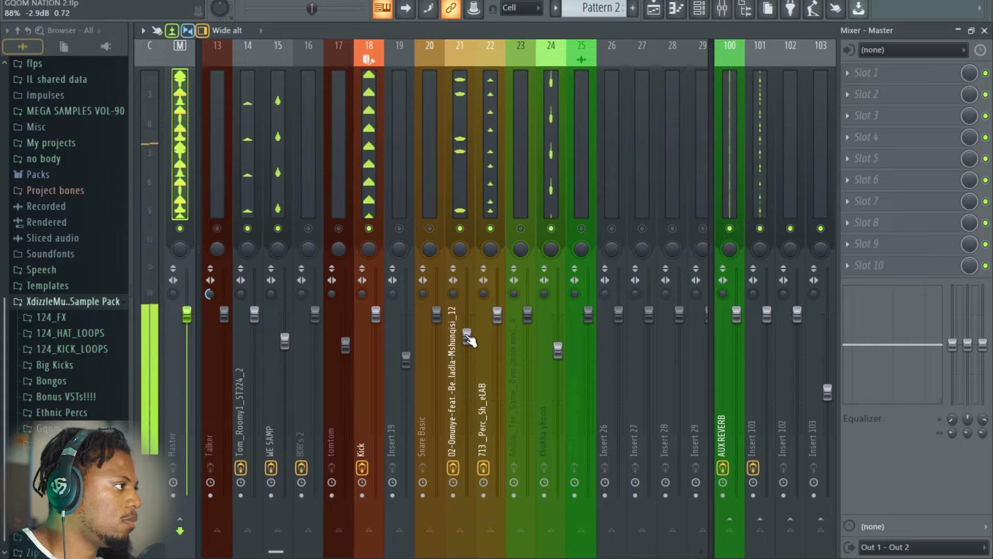
Lower the Kick track on insert 18 slightly and bring the 02-Omunye track on insert 21 down a little further.
scroll(450, 184, "up", 4)
scroll(458, 162, "up", 2)
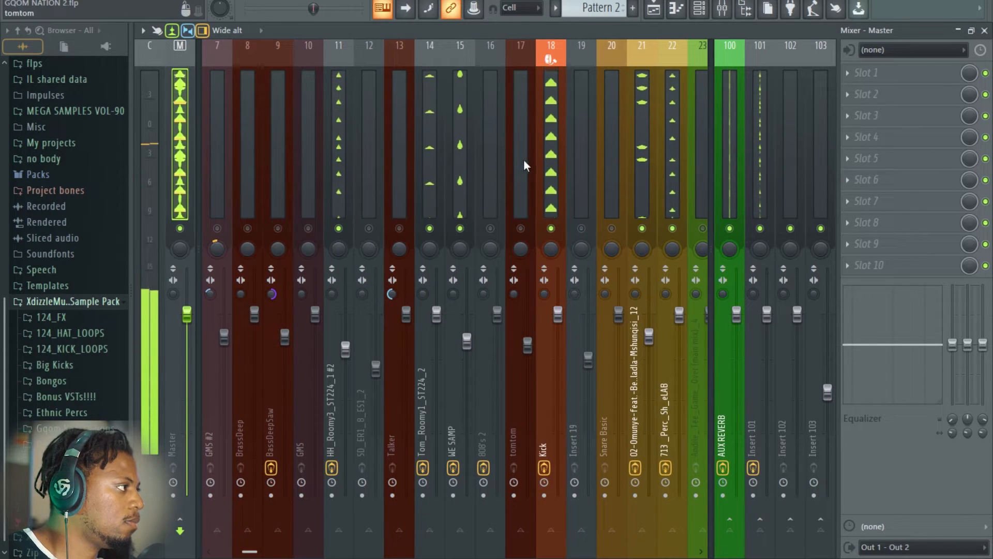
mouse_move(558, 314)
left_mouse_down()
mouse_move(559, 343)
mouse_move(560, 321)
left_mouse_up()
scroll(467, 132, "down", 10)
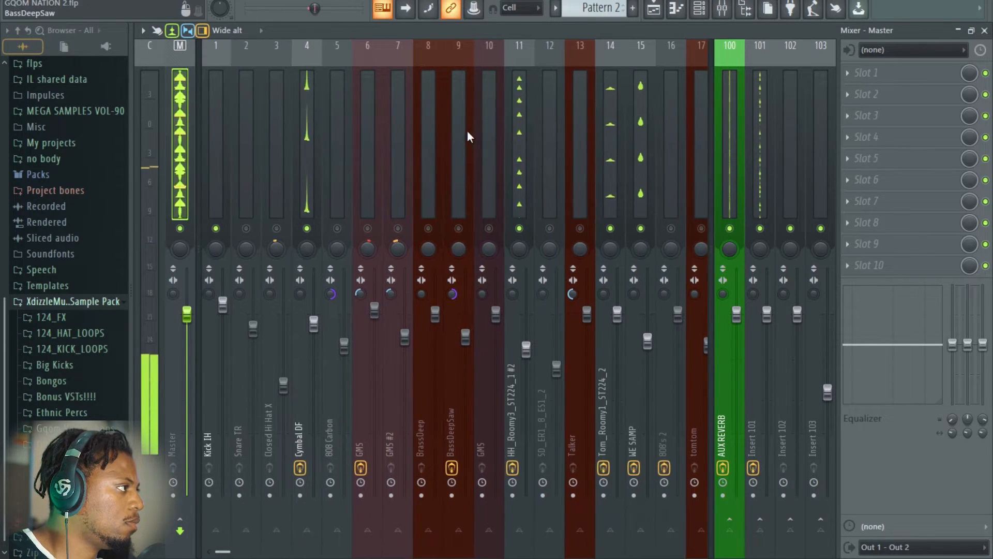
scroll(468, 132, "up", 9)
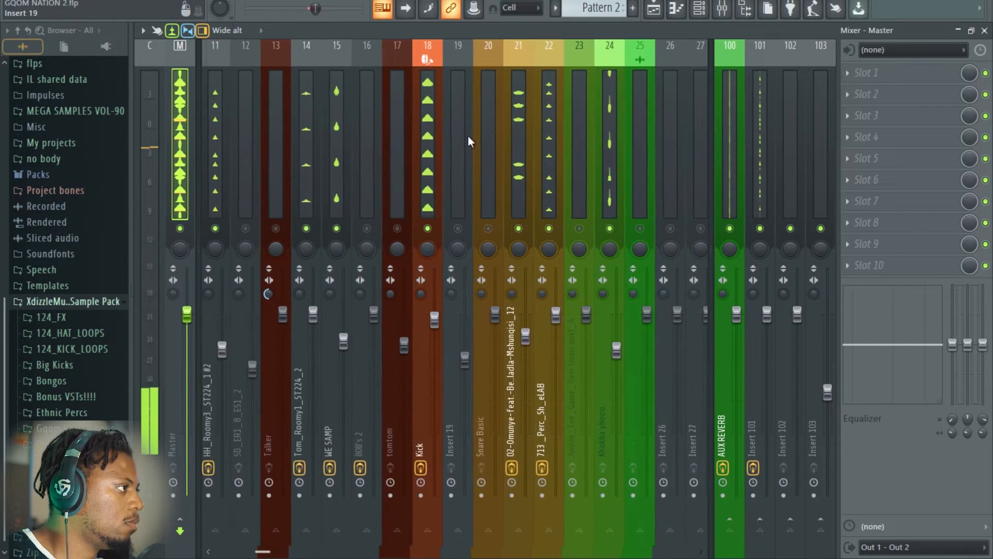
left_click_drag(558, 337, 562, 352)
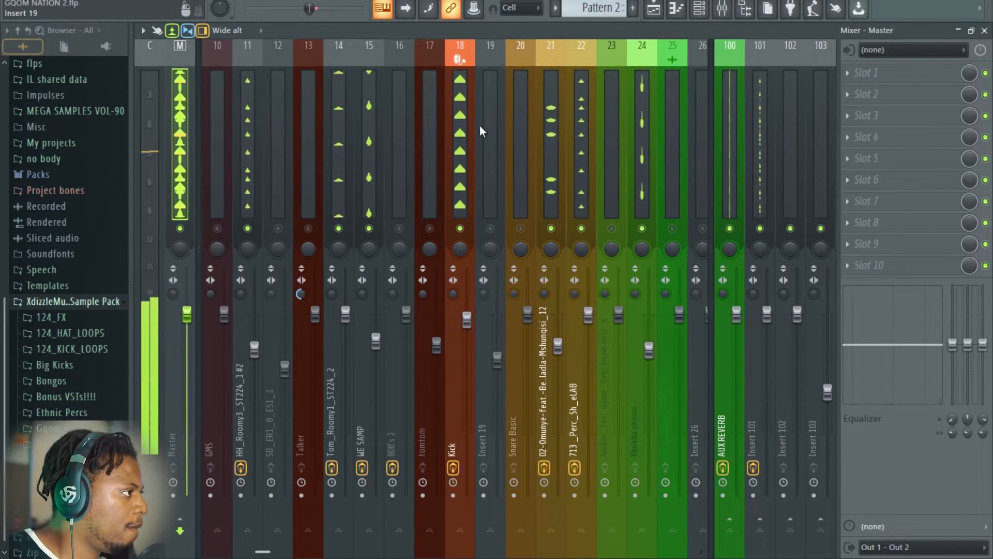
scroll(480, 114, "left", 5)
scroll(480, 114, "right", 4)
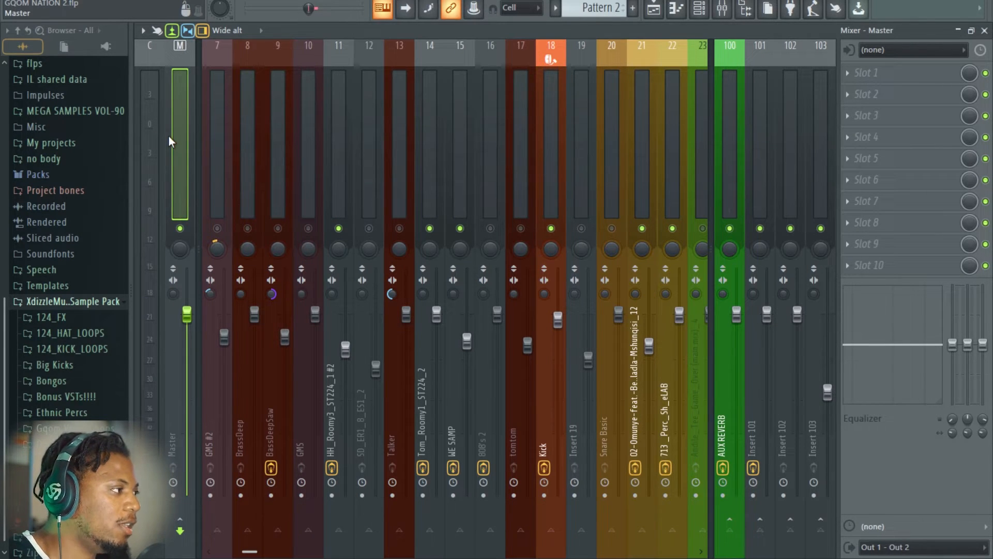
Restore the mixer to window size, unmute the Percussion track in the playlist and open its Pattern 3 in the channel rack.
double_click(643, 30)
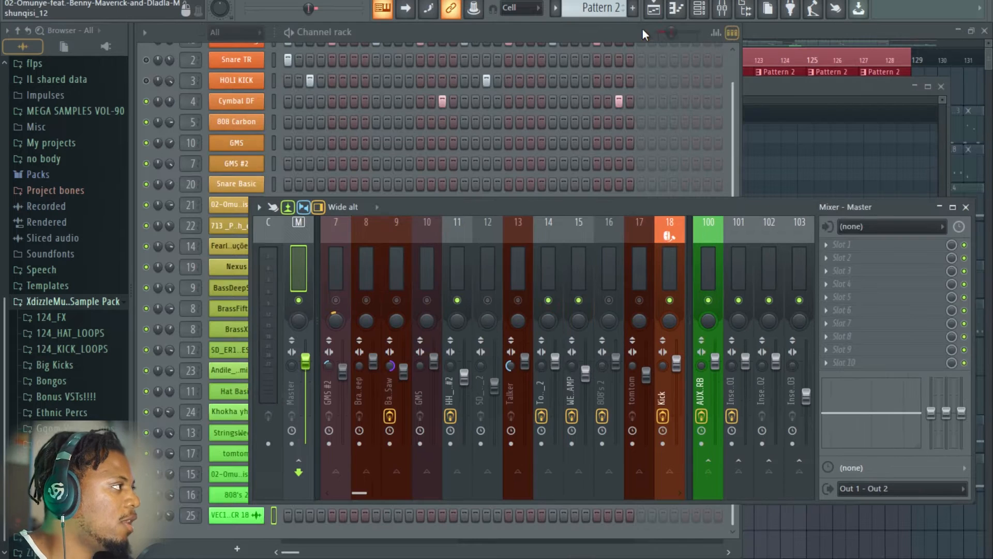
left_click(811, 36)
scroll(564, 66, "up", 2)
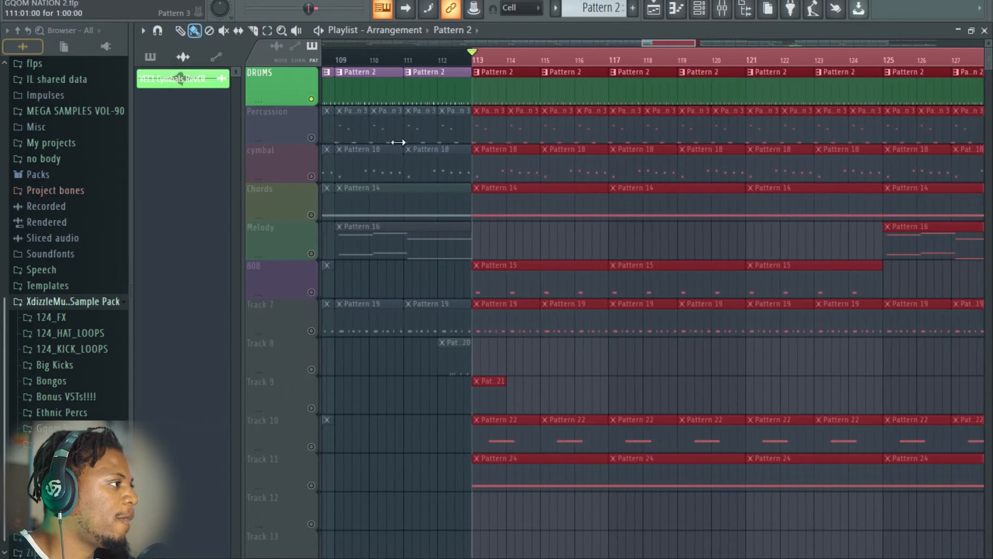
left_click(312, 138)
double_click(488, 136)
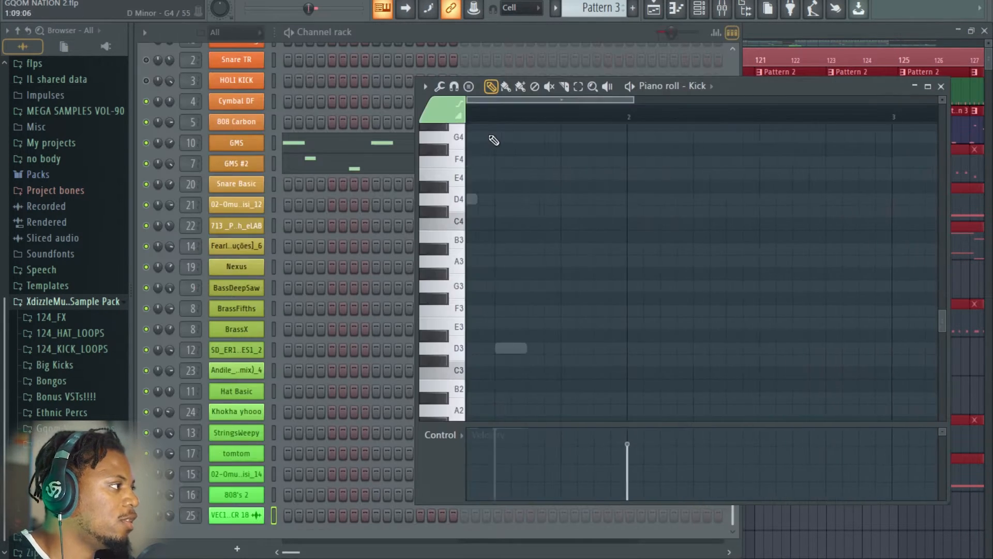
left_click(607, 44)
Reopen the mixer and enlarge its window in width and height to show more tracks and longer faders.
left_click(723, 12)
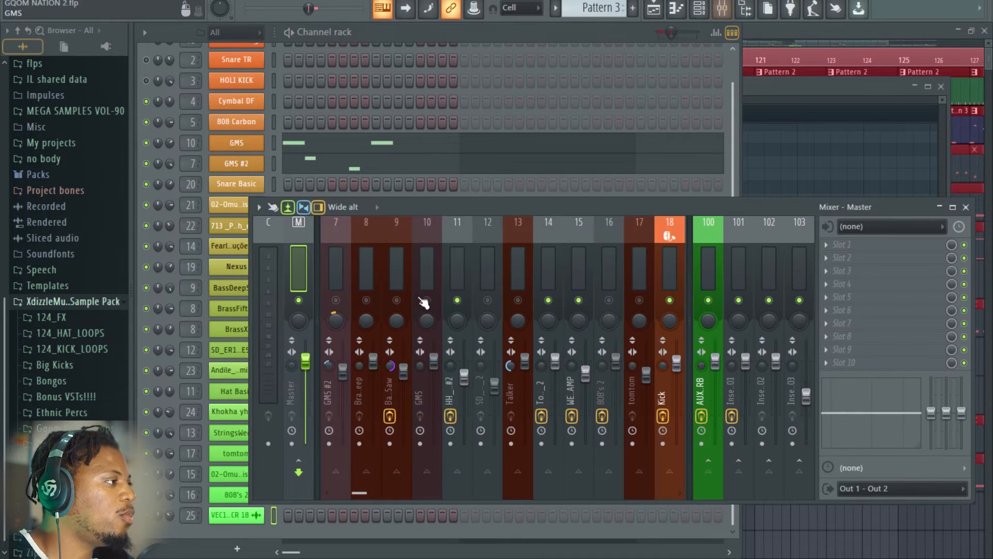
left_click_drag(248, 280, 134, 274)
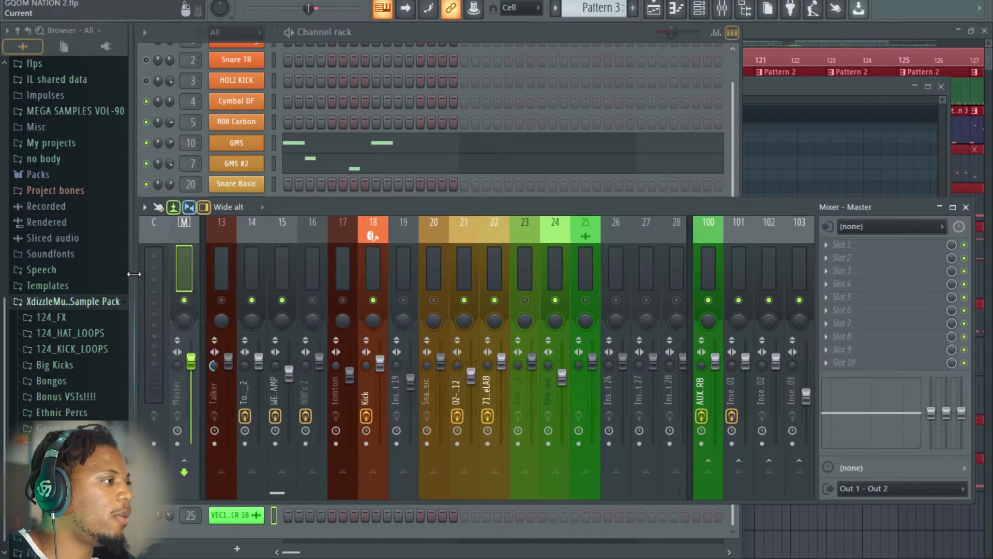
left_click(464, 184)
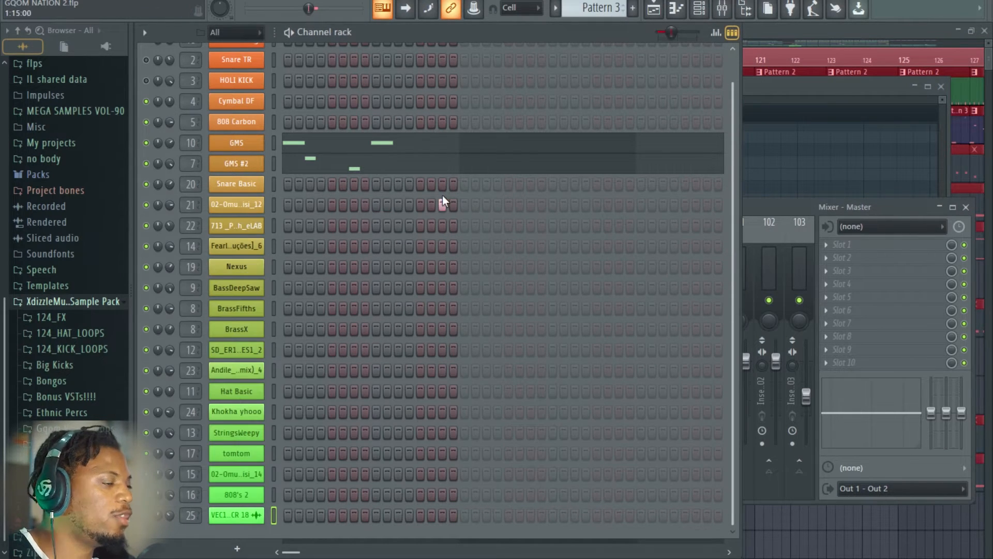
left_click(767, 217)
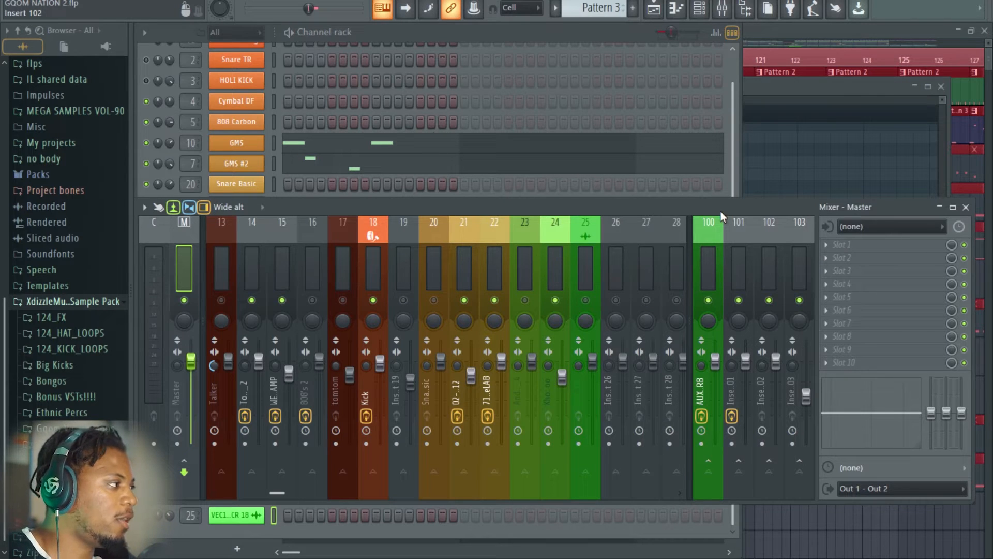
mouse_move(405, 199)
left_mouse_down()
mouse_move(412, 144)
mouse_move(404, 198)
left_mouse_up()
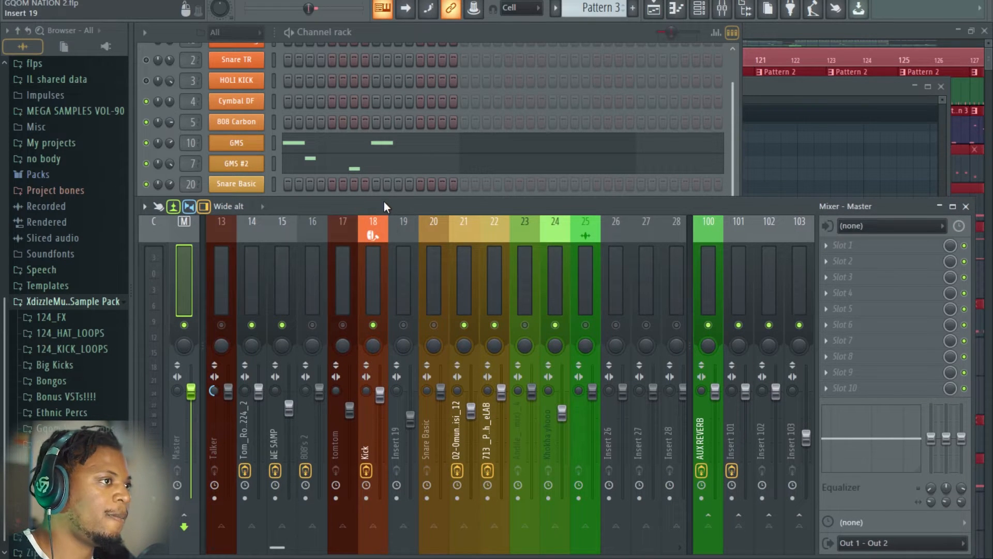
Start playback, unmute the GMS #2 track on insert 7 and lower its volume to about -8.1 dB.
key("space")
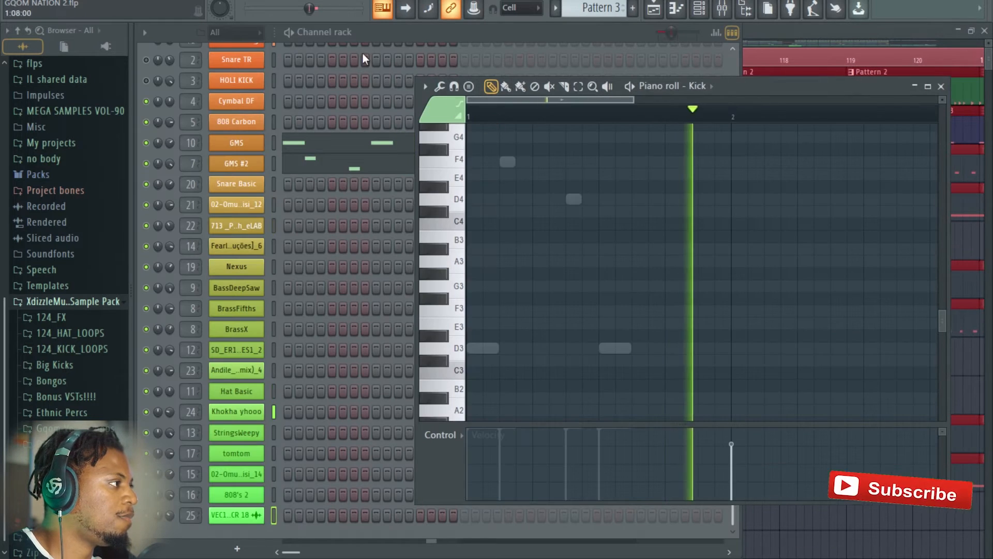
key("F9")
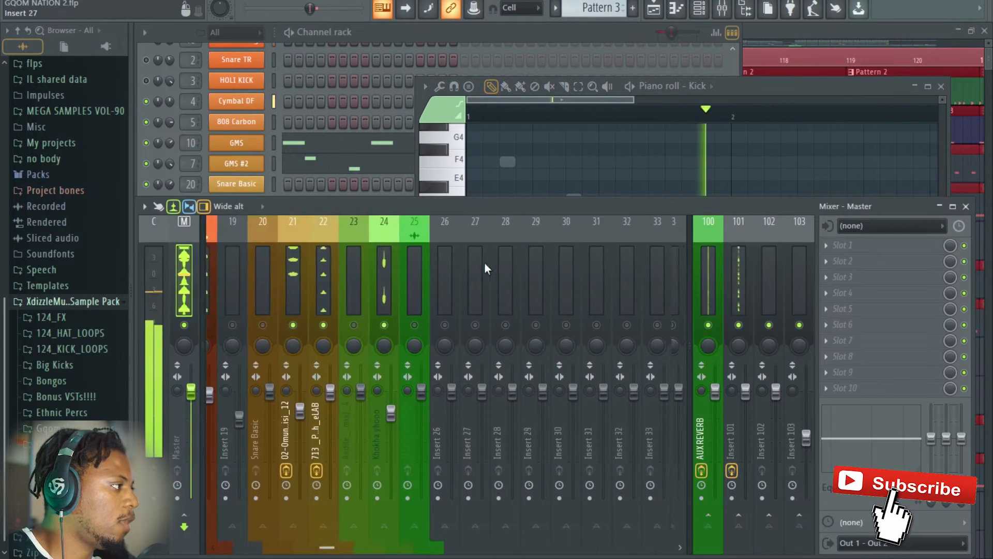
scroll(470, 271, "left", 6)
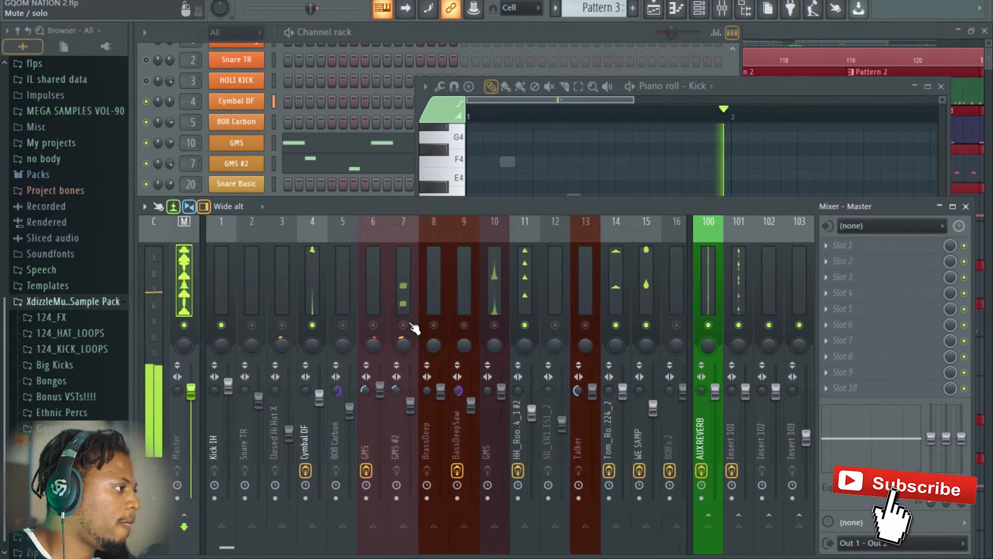
left_click(404, 325)
left_click_drag(410, 406, 410, 427)
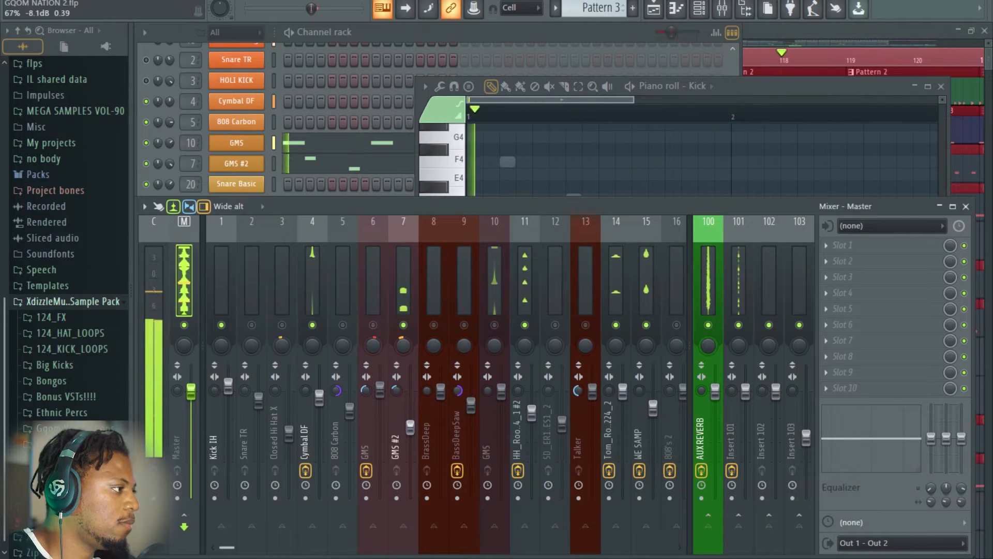
Set the GMS #2 track equalizer to a -6.2 dB cut at 698 Hz and a 4.1 dB boost at 6.0 kHz.
left_click(399, 262)
mouse_move(455, 203)
left_mouse_down()
mouse_move(465, 187)
mouse_move(465, 209)
left_mouse_up()
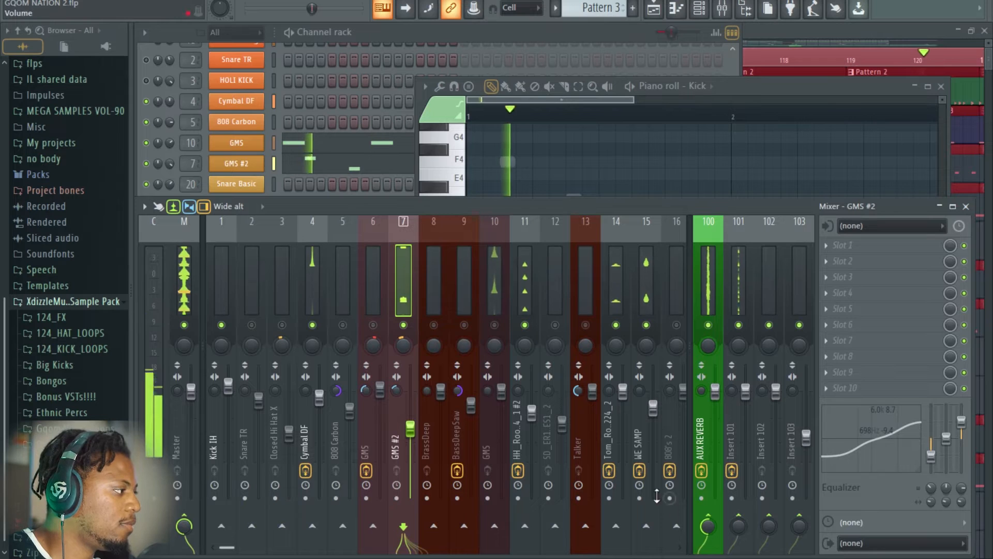
left_click_drag(931, 455, 963, 431)
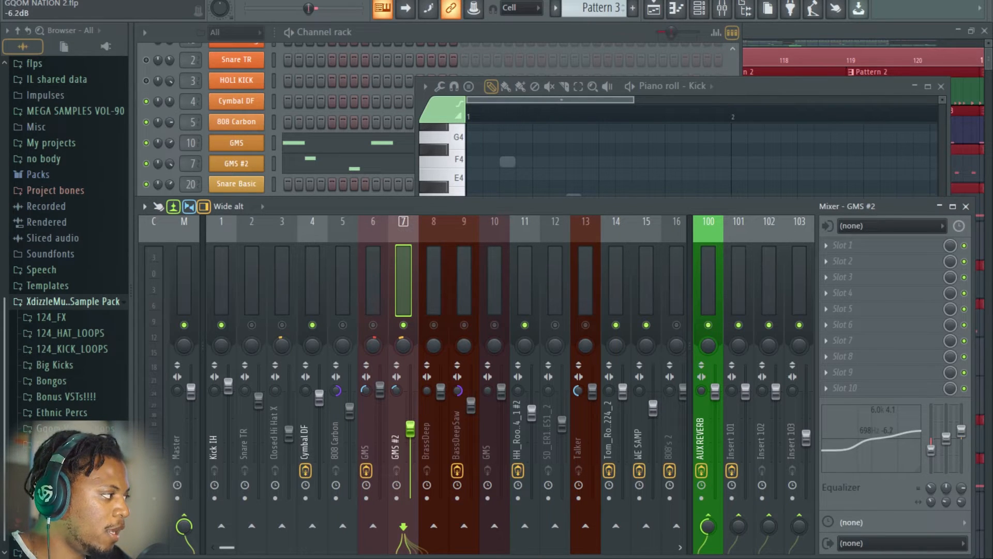
Resume playback, unmute the GMS track on insert 10 and cut its equalizer's low band by 3.4 dB at 611 Hz.
key("space")
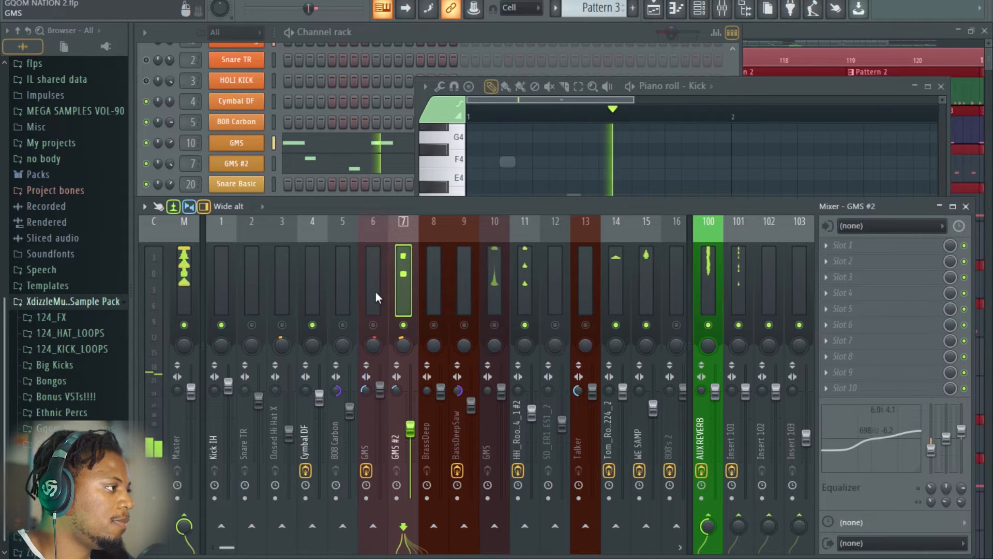
left_click(496, 310)
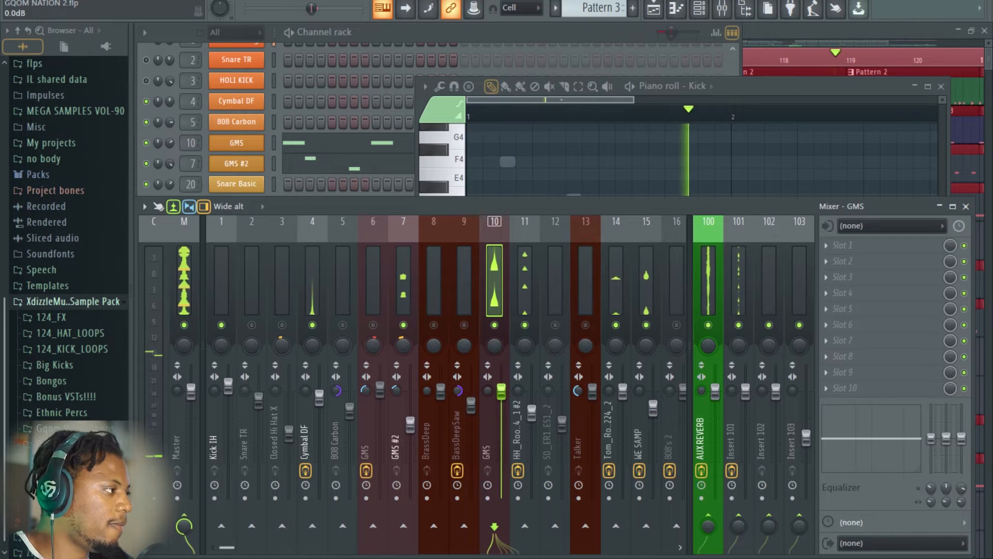
left_click_drag(931, 438, 931, 445)
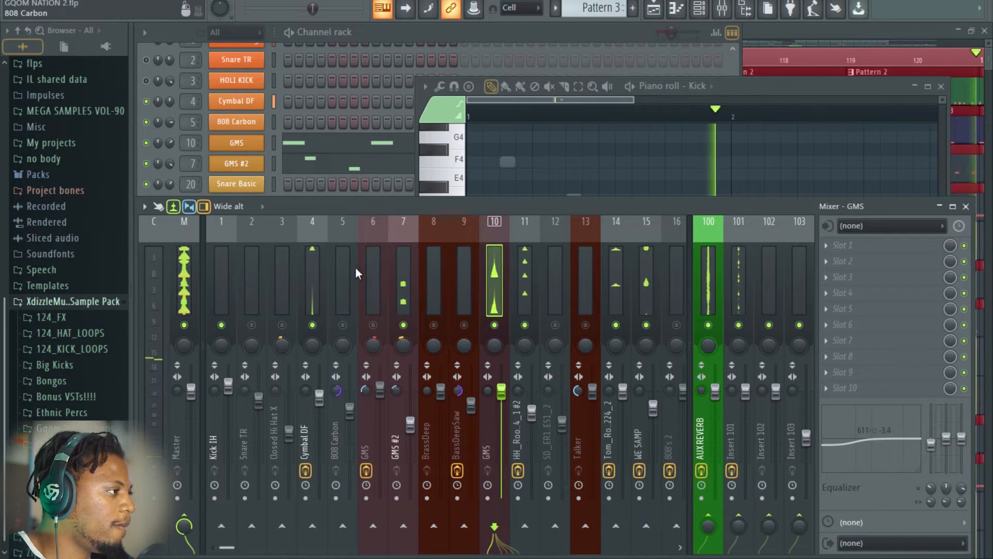
Select the Master track and review the levels across the drum and percussion tracks during playback.
scroll(355, 268, "right", 5)
scroll(355, 268, "right", 6)
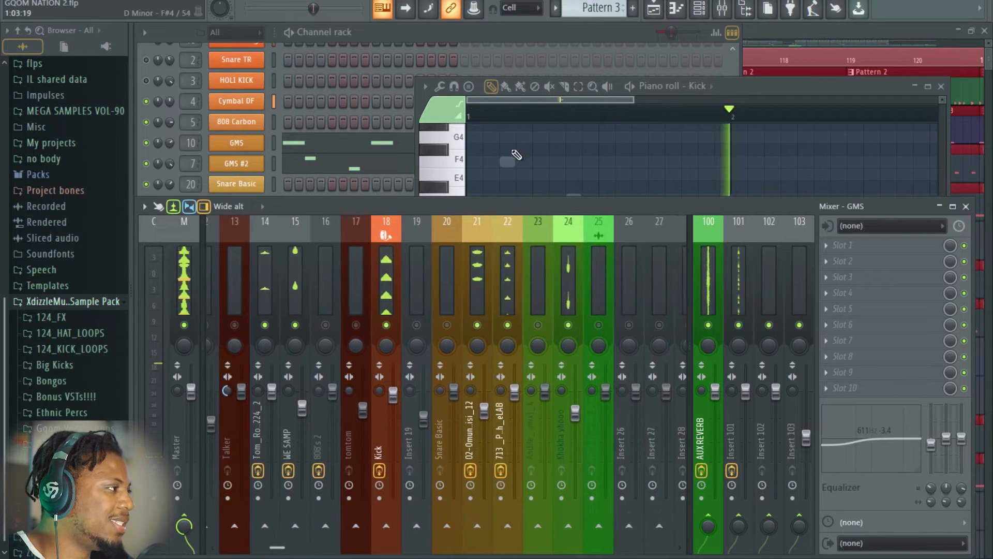
left_click(575, 41)
left_click(827, 207)
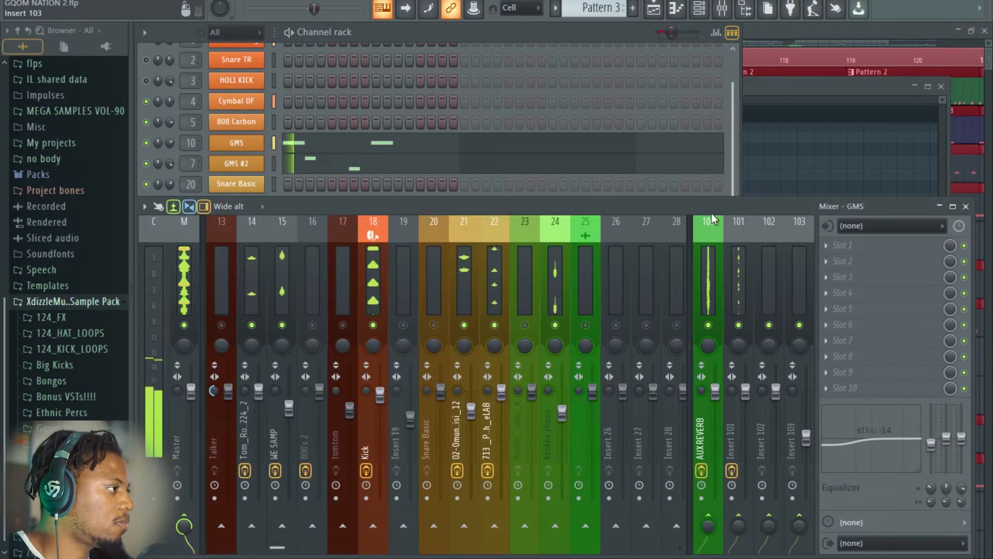
left_click(183, 282)
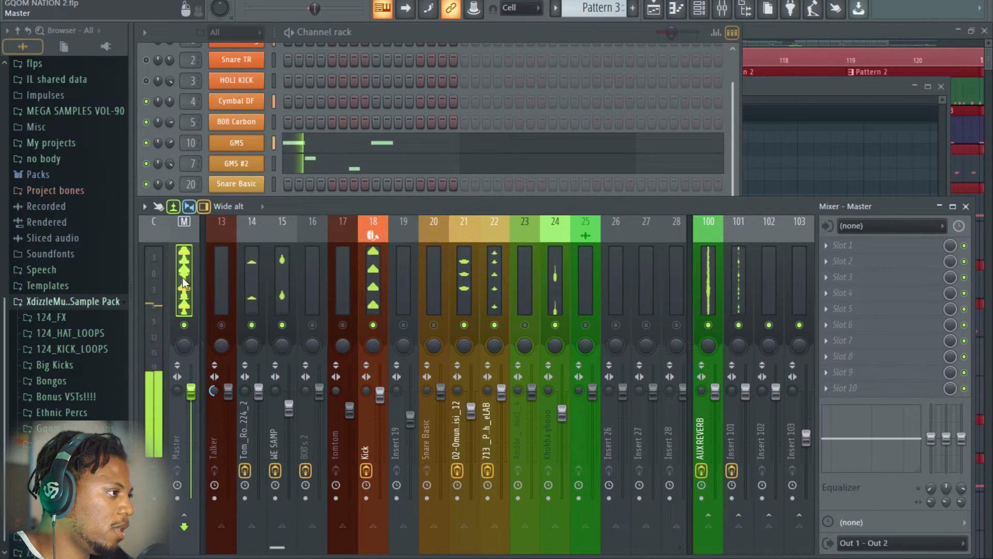
scroll(503, 285, "left", 11)
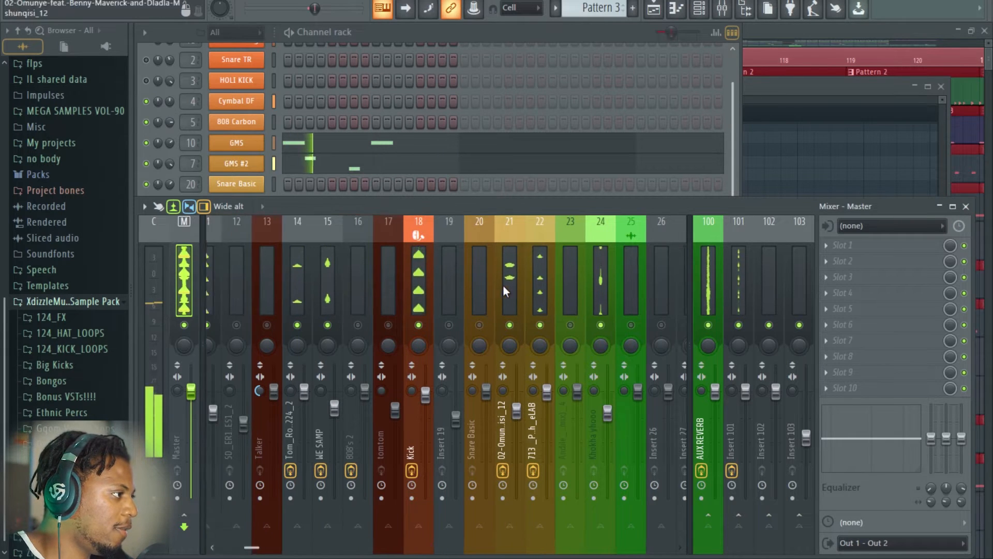
scroll(499, 287, "right", 3)
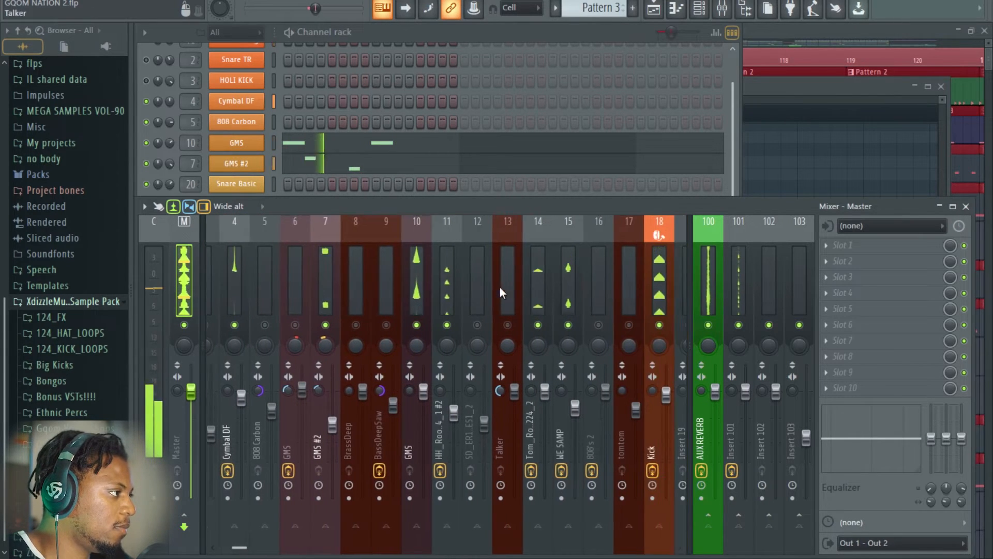
Unmute the cymbal track in the playlist, restart playback and open its Pattern 18 in the channel rack.
left_click(402, 285)
left_click(808, 31)
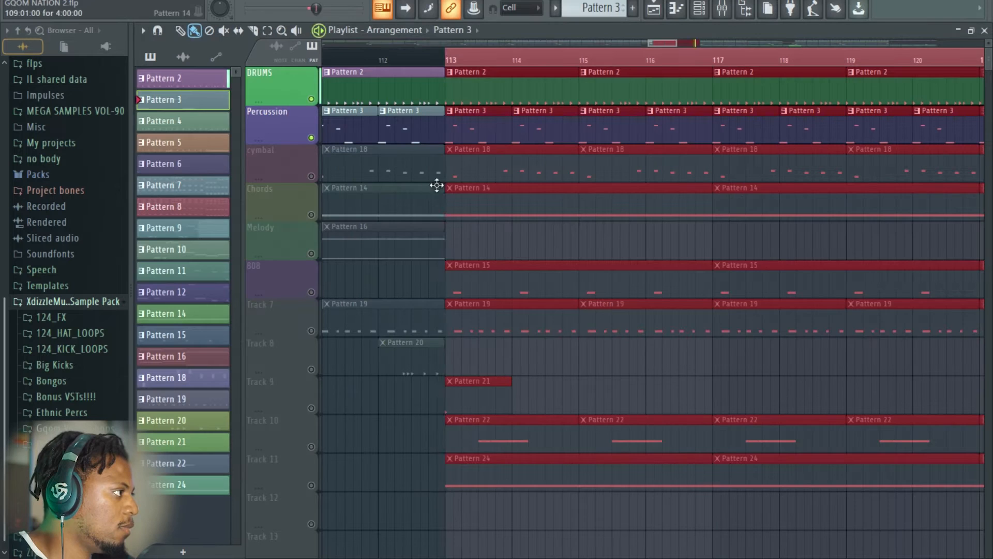
left_click(312, 176)
key("space")
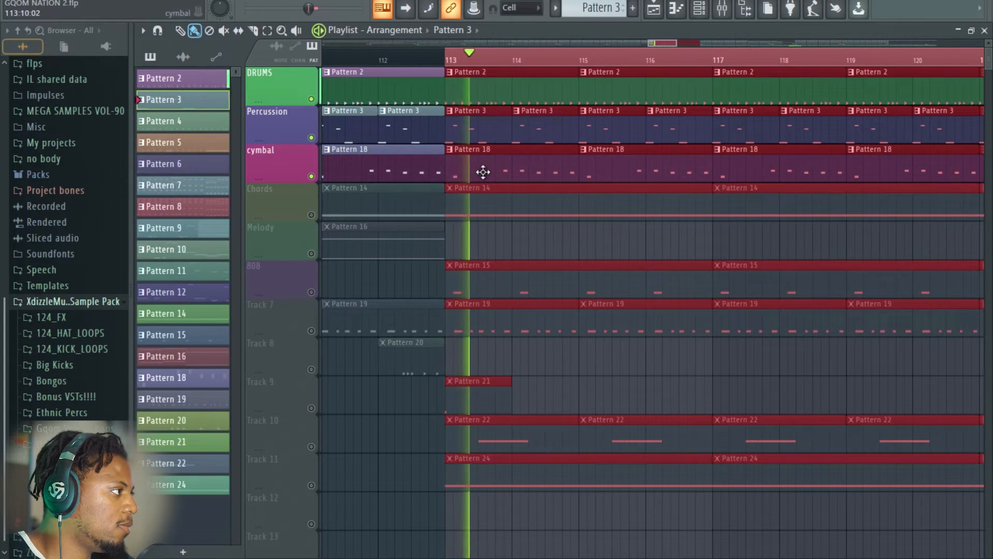
double_click(481, 171)
left_click(435, 43)
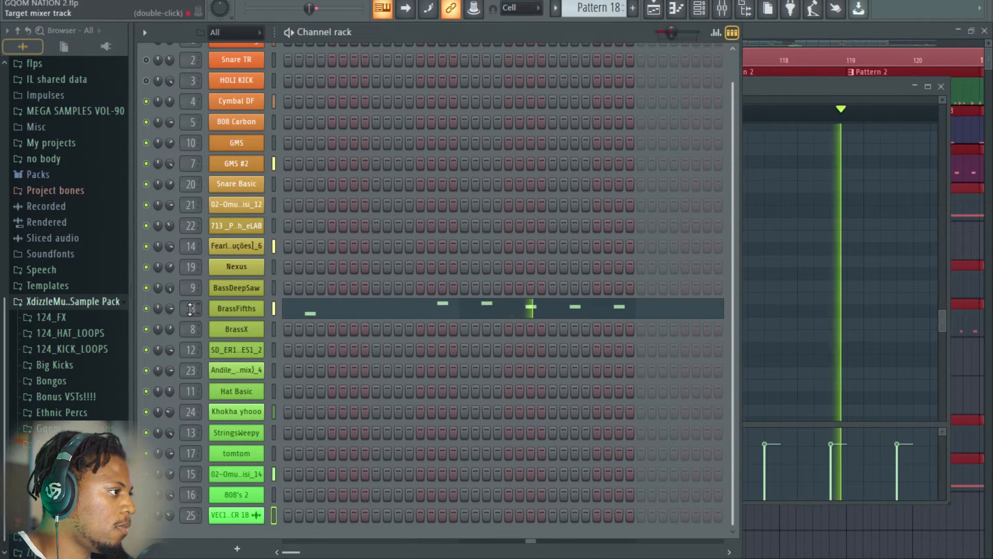
Go to the BrassFifths channel's mixer track on insert 8, unmute it and lower its volume to about -10.4 dB.
double_click(190, 308)
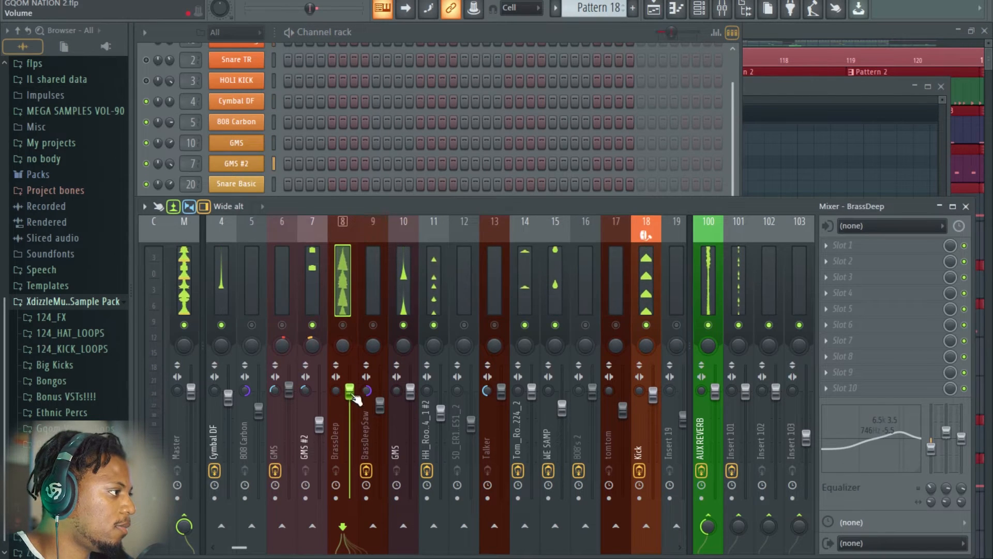
left_click(343, 324)
left_click_drag(349, 391, 350, 430)
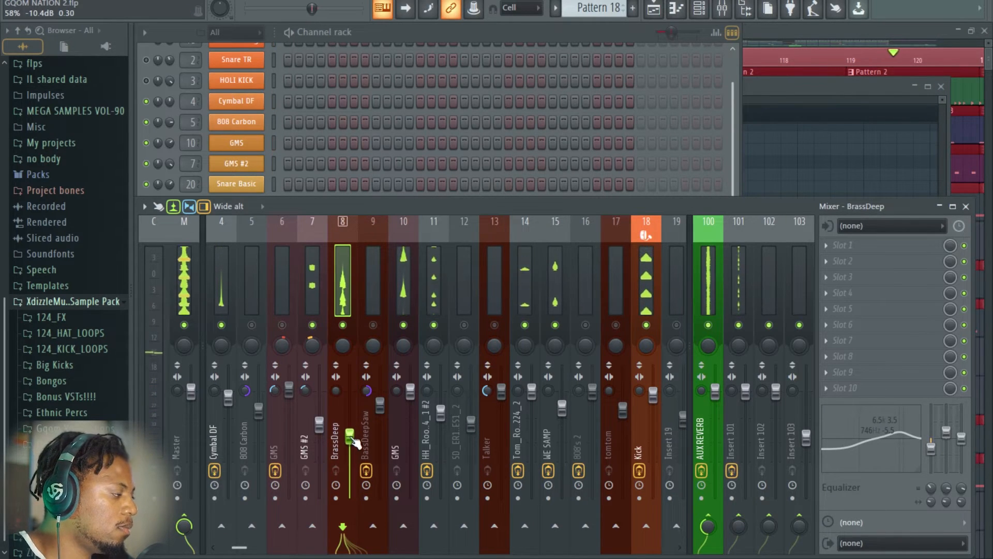
Raise the BrassDeep mixer track's volume slightly and unmute the Chords track in the playlist.
left_click_drag(350, 433, 351, 432)
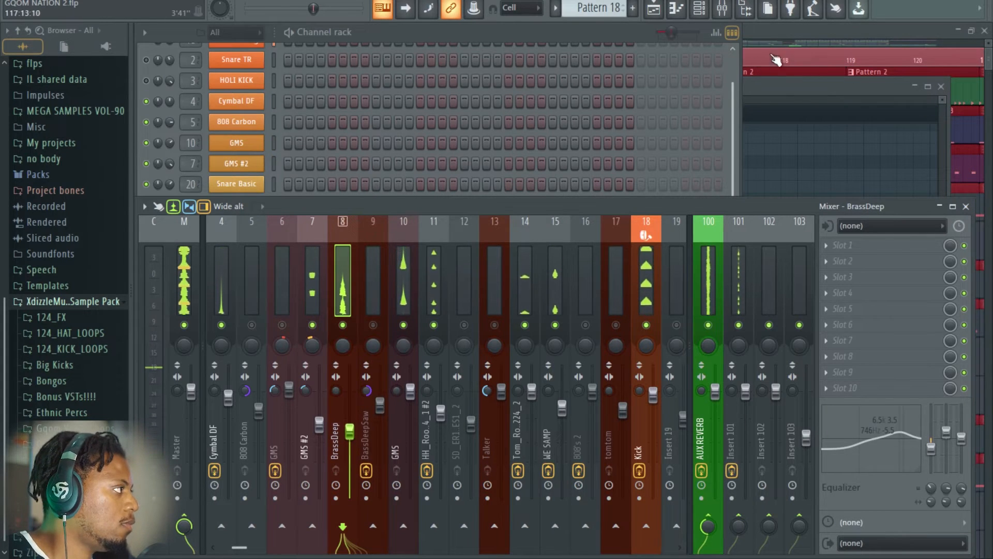
left_click(760, 64)
left_click(342, 207)
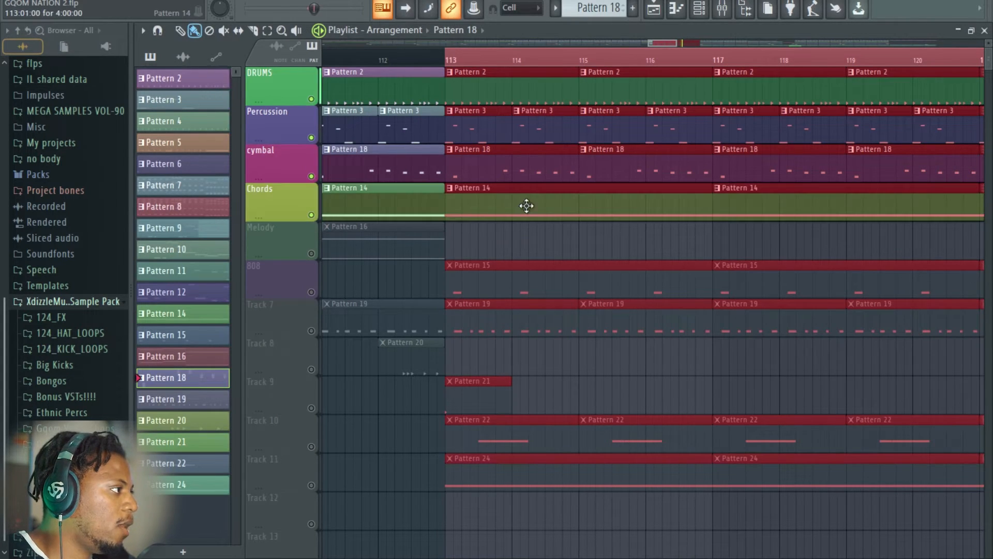
Open Pattern 14 and set insert 19's volume to about -10.1 dB, with EQ cuts of 7.7 dB at 188 Hz and 5.3 dB at 7.7 kHz.
double_click(507, 195)
left_click(719, 15)
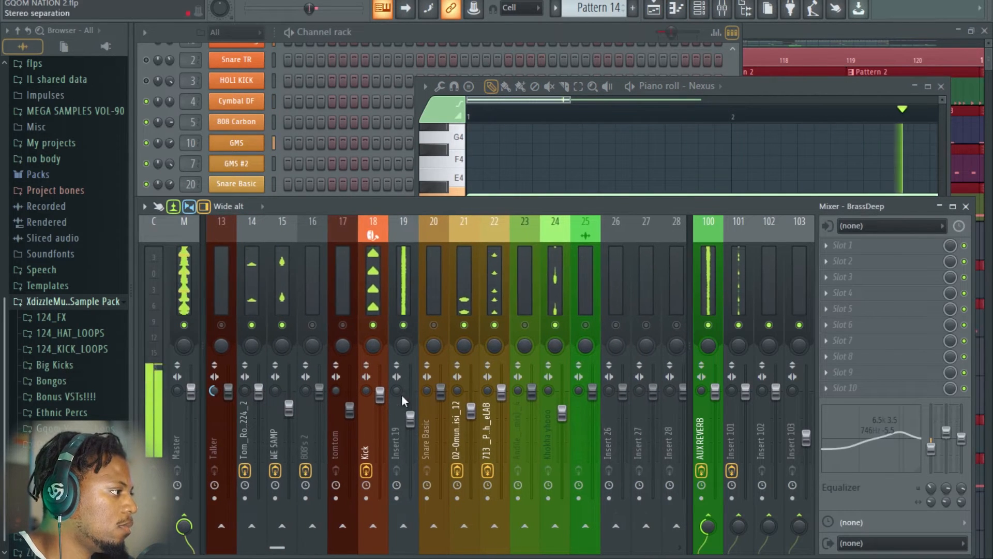
left_click(402, 296)
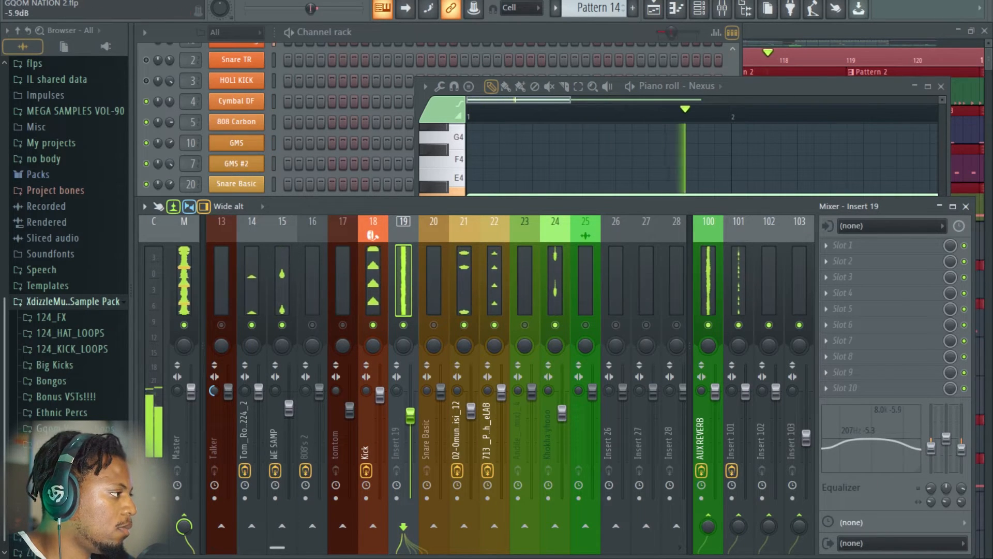
left_click_drag(961, 446, 963, 460)
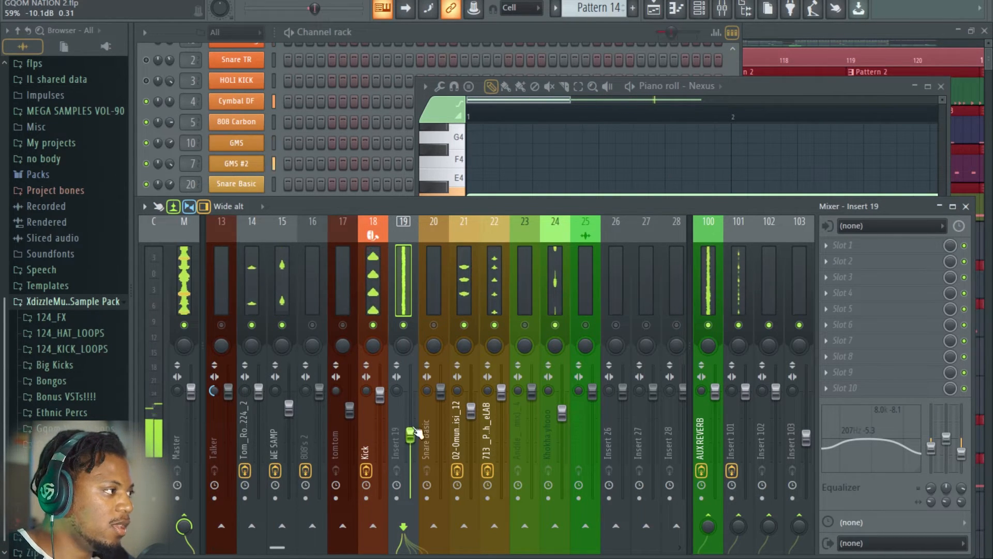
left_click_drag(840, 447, 869, 437)
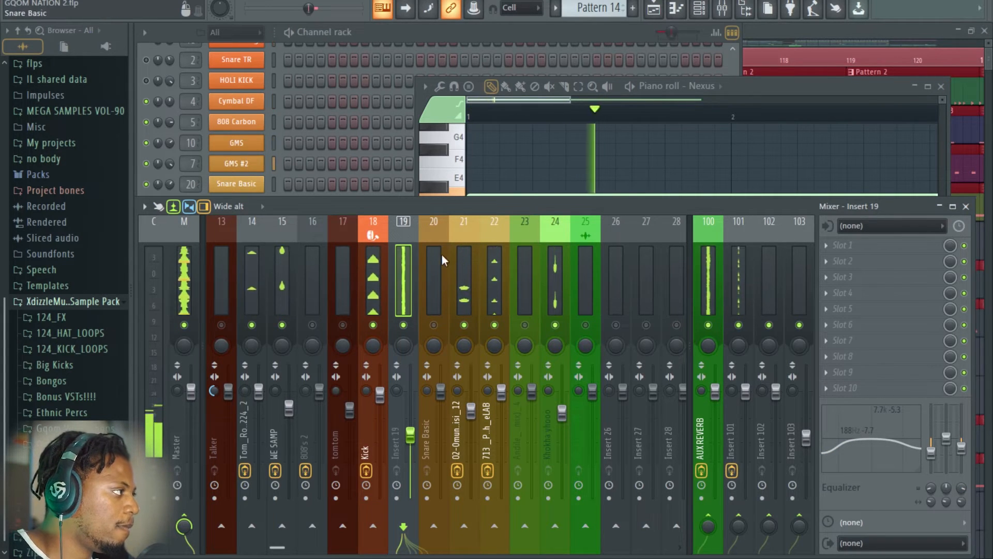
Unmute the 808 playlist track, open Pattern 15, then unmute the StringsWeepy channel's mixer track on insert 13 and lower its volume slightly.
key("F5")
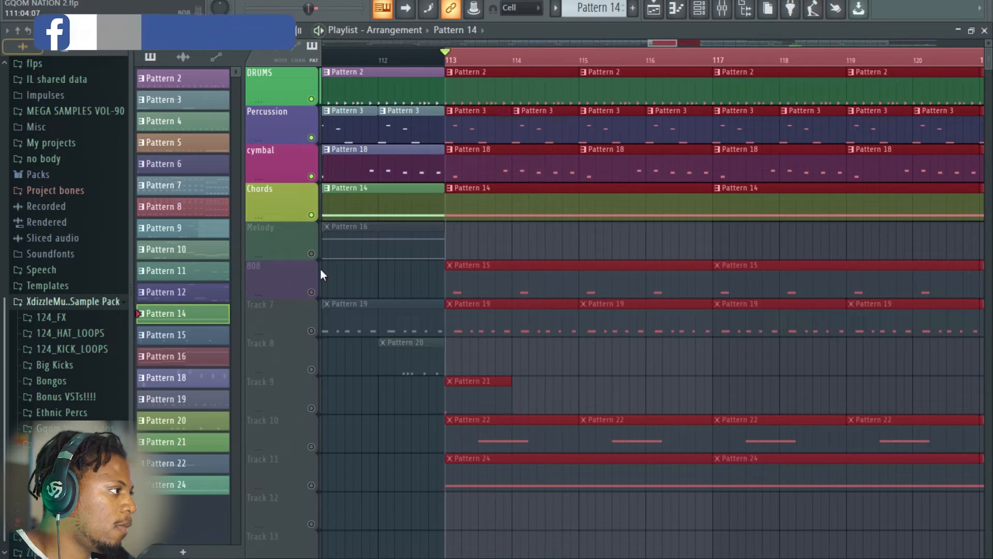
left_click(311, 292)
double_click(526, 285)
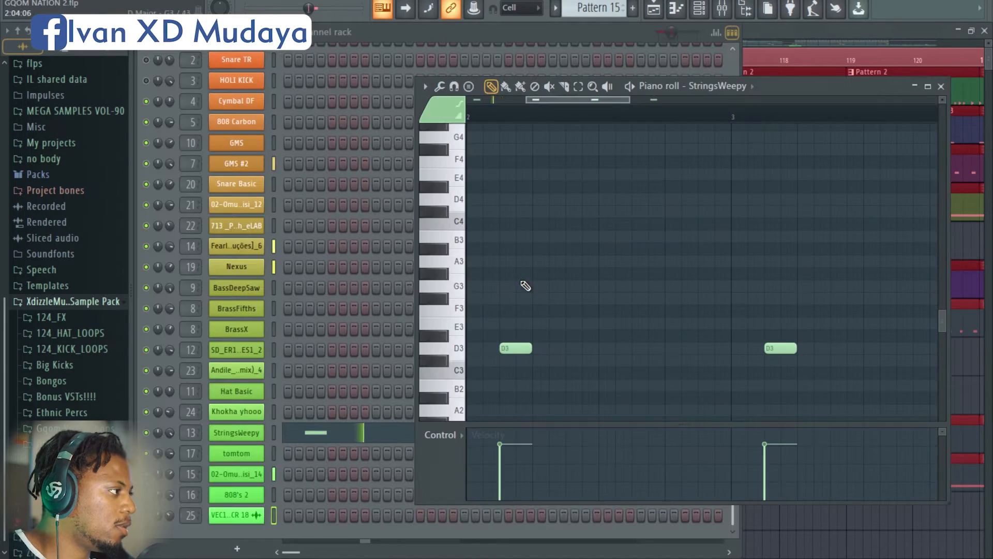
left_click(465, 30)
double_click(183, 427)
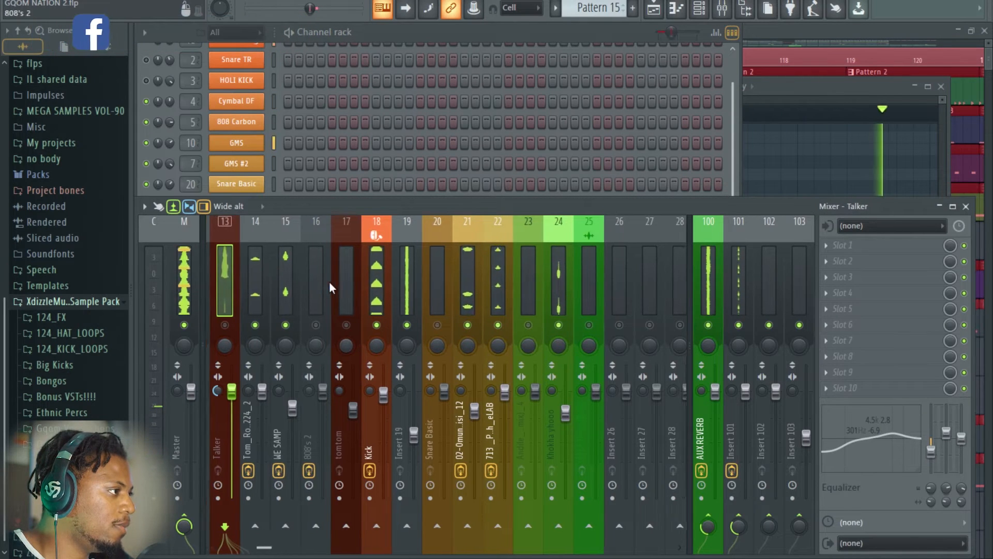
left_click_drag(322, 393, 323, 403)
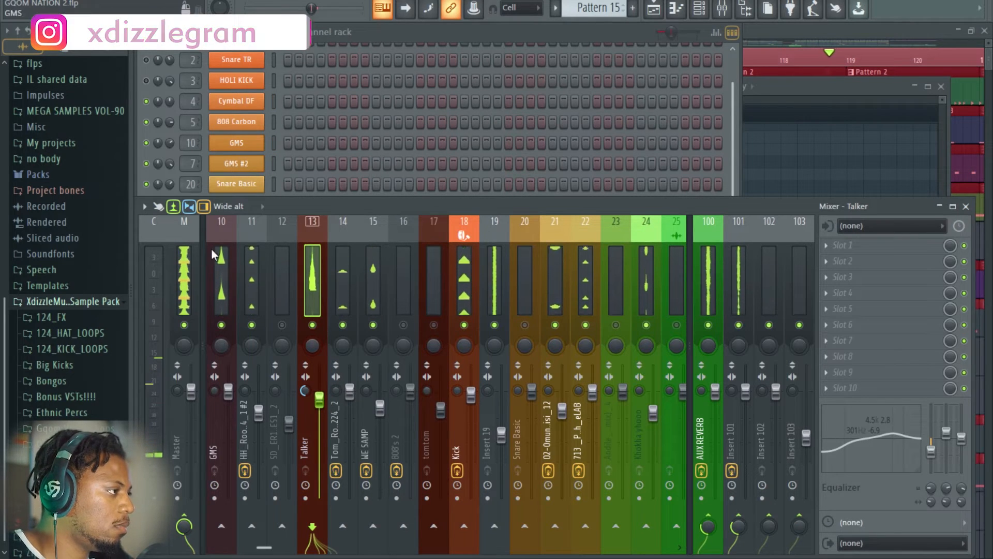
Load Fruity Phaser on the Talker mixer track and choose its Ambience preset.
left_click(854, 245)
mouse_move(871, 261)
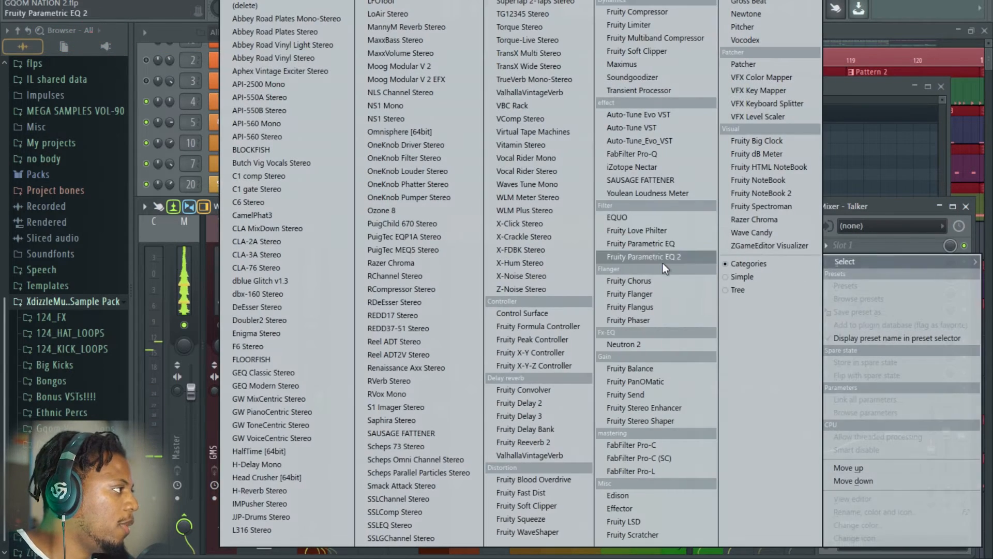
left_click(661, 320)
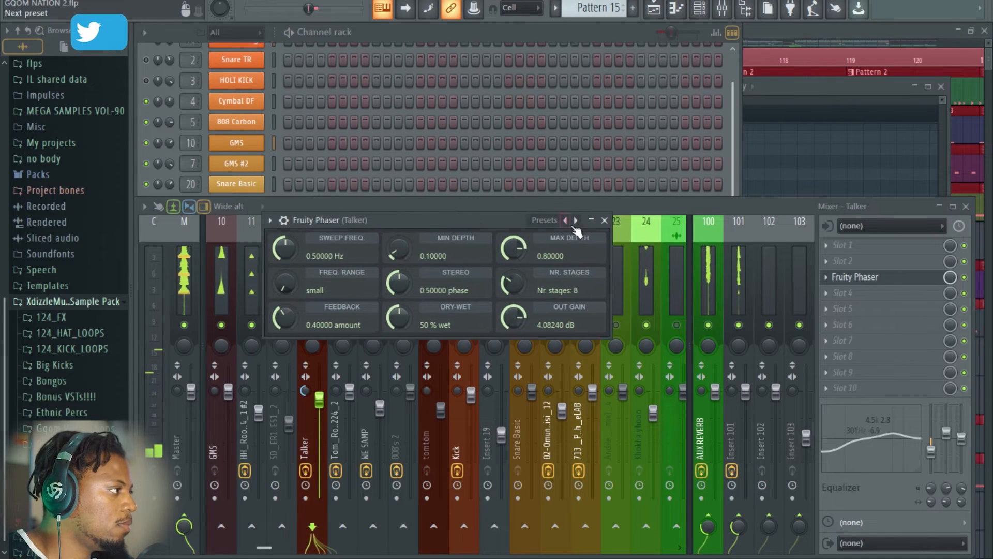
left_click(575, 220)
left_click_drag(486, 222, 528, 209)
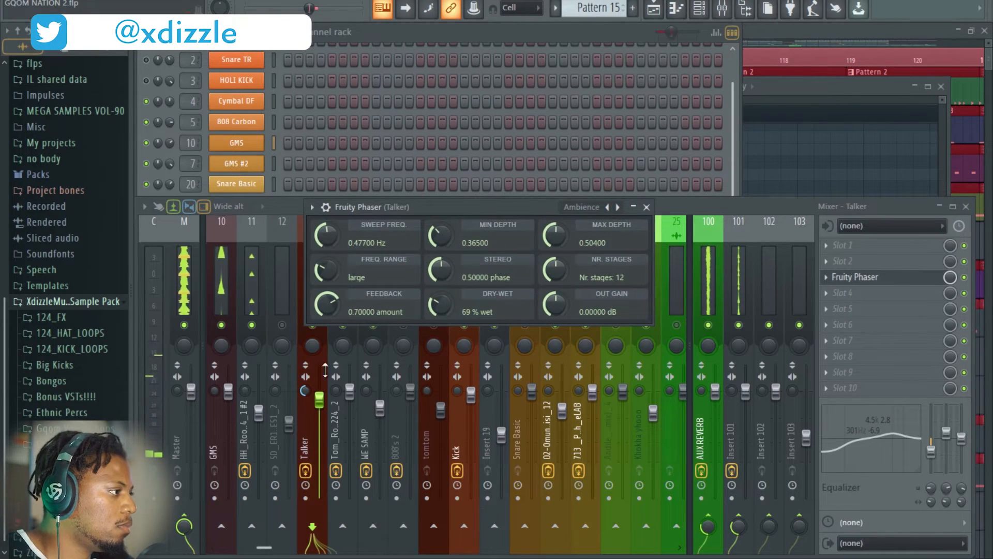
Reset the Talker track's volume to its default and boost its middle EQ band by 3.7 dB at 3.2 kHz.
right_click(322, 400)
left_click(358, 357)
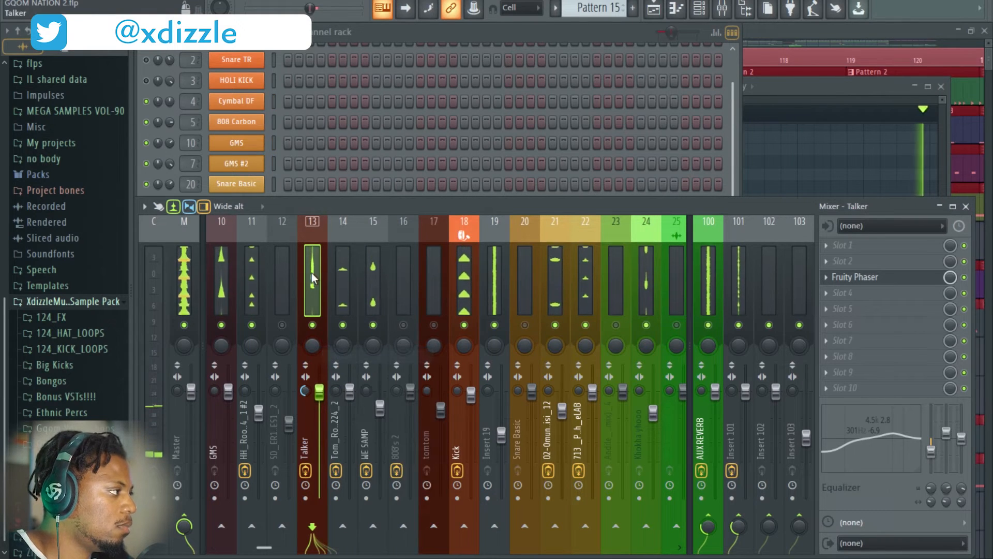
left_click_drag(946, 434, 946, 430)
left_click_drag(946, 488, 946, 497)
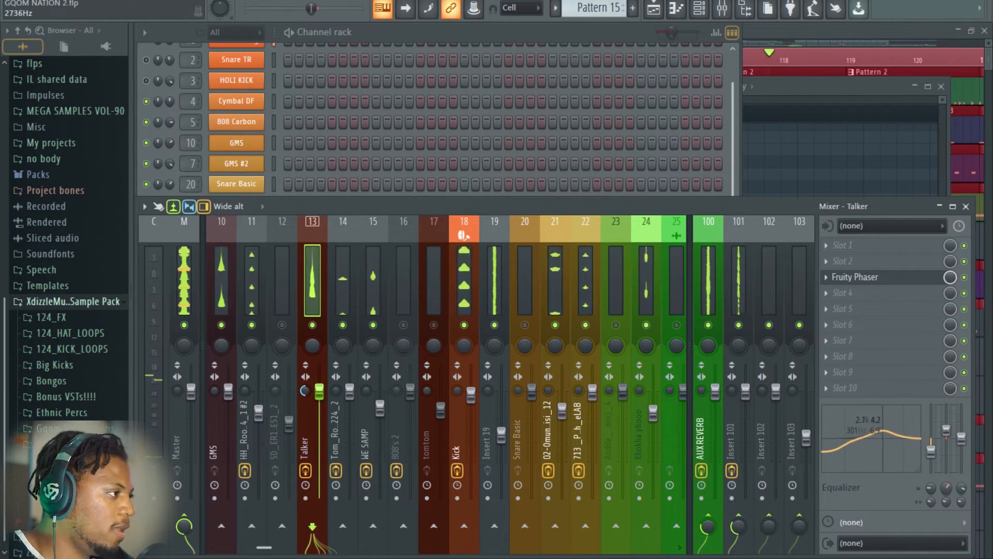
left_click_drag(885, 430, 894, 429)
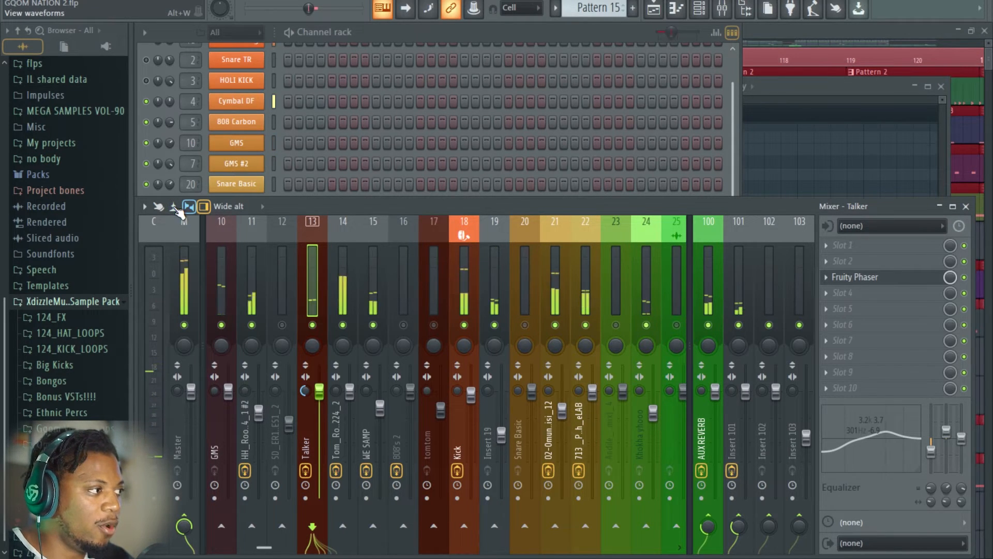
Switch the mixer meters back to waveform view and unmute Track 7 in the playlist.
left_click(174, 206)
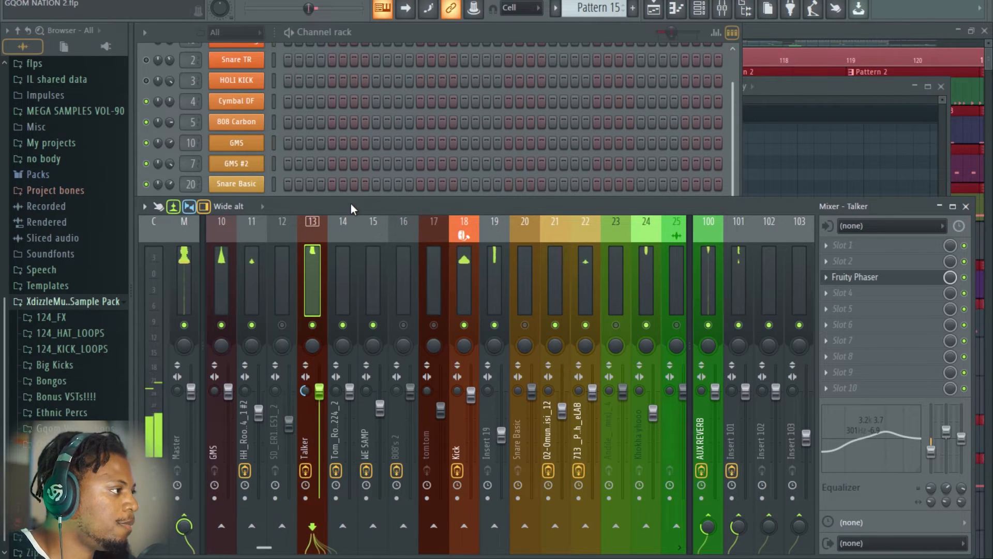
left_click(828, 36)
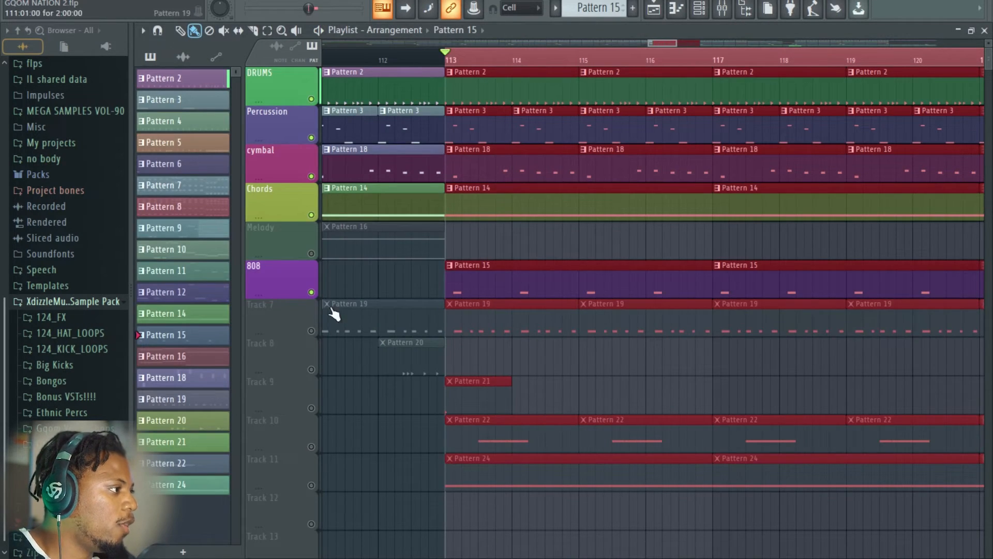
left_click(311, 332)
Open Pattern 19, set the BrassDeep mixer track's volume to about -9.0 dB and the BrassX channel volume to 80% (-4.7 dB).
double_click(520, 312)
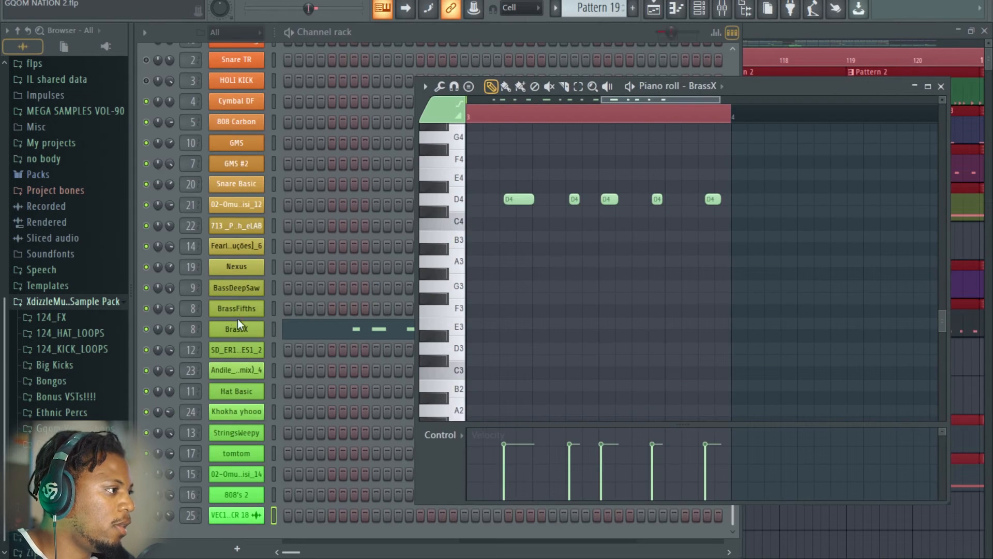
double_click(191, 330)
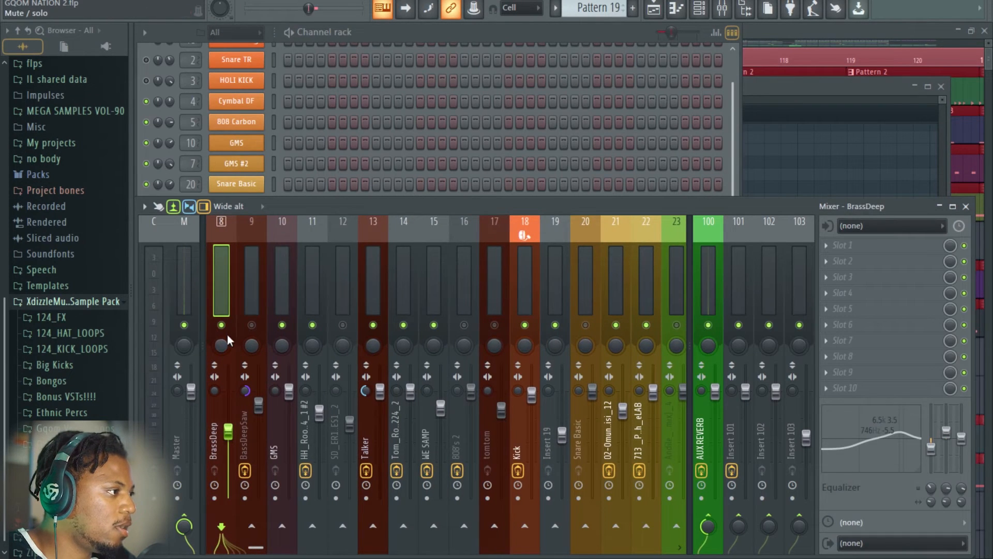
mouse_move(228, 430)
left_mouse_down()
mouse_move(229, 406)
mouse_move(229, 423)
left_mouse_up()
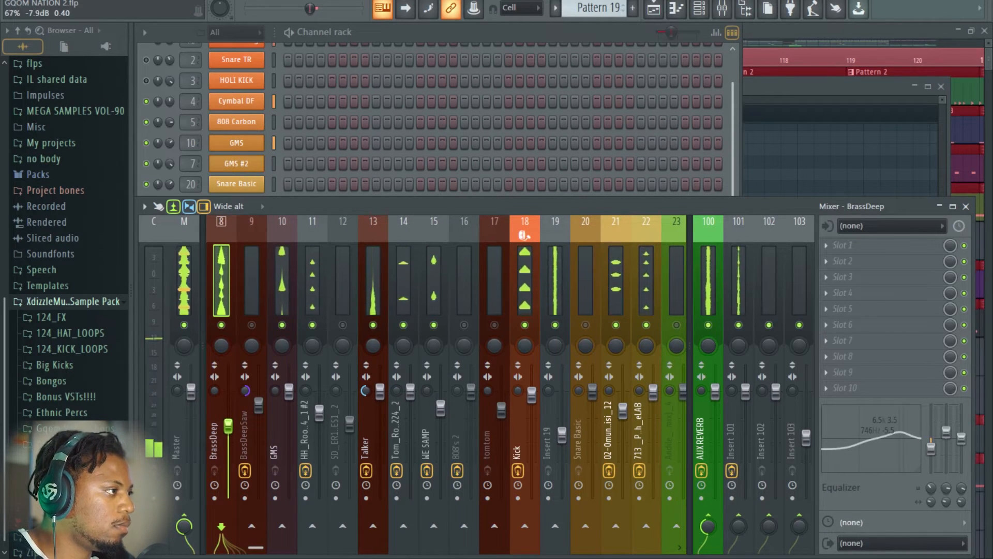
left_click_drag(229, 410, 230, 414)
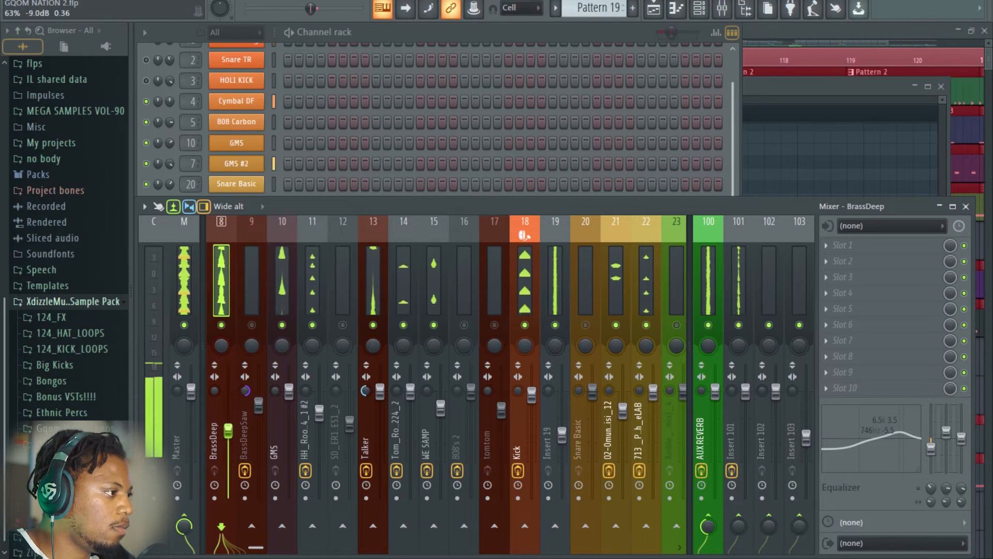
left_click(421, 32)
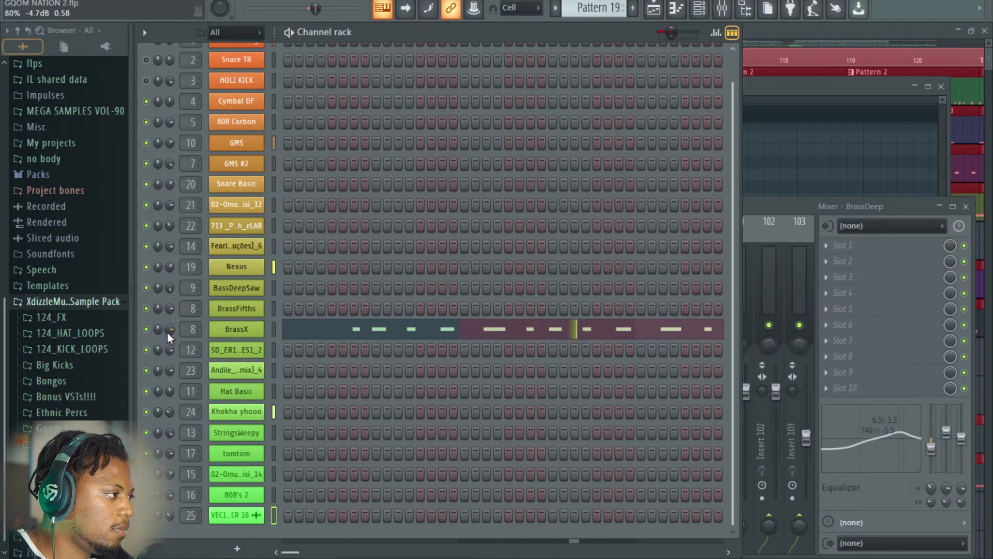
left_click(785, 208)
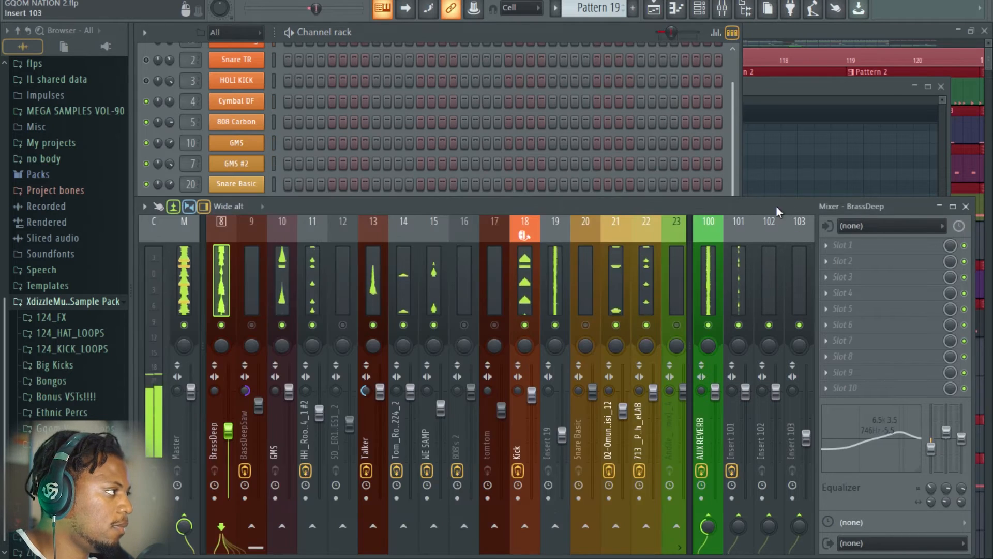
Unmute Track 9 in the playlist, open its Pattern 21 and unmute the sample's mixer track on insert 23.
left_click(831, 33)
scroll(483, 171, "down", 3)
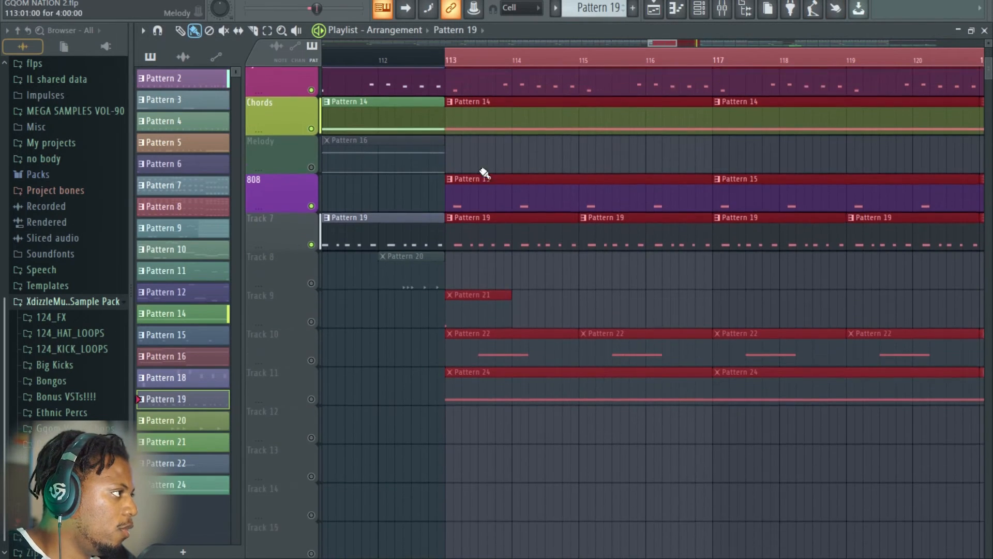
left_click(312, 292)
double_click(457, 286)
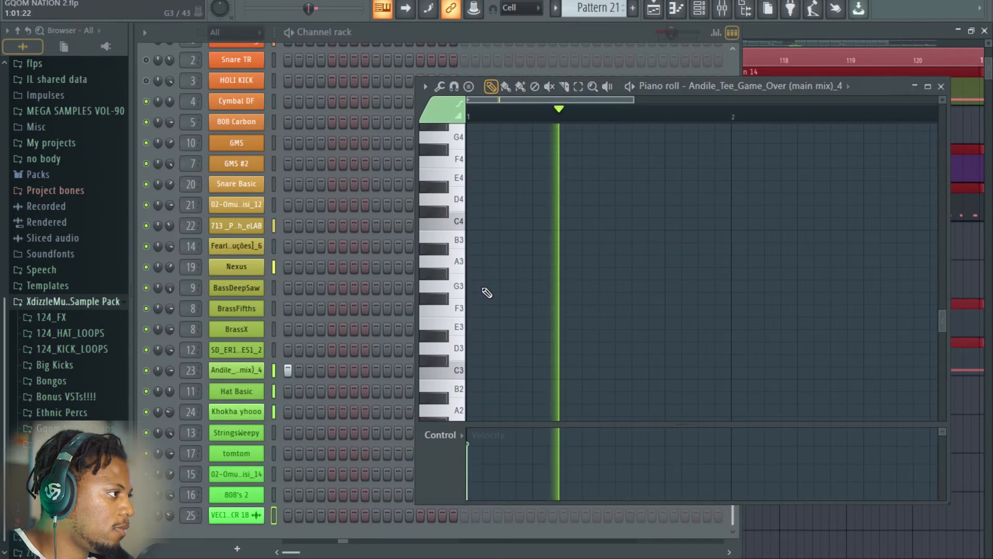
double_click(187, 370)
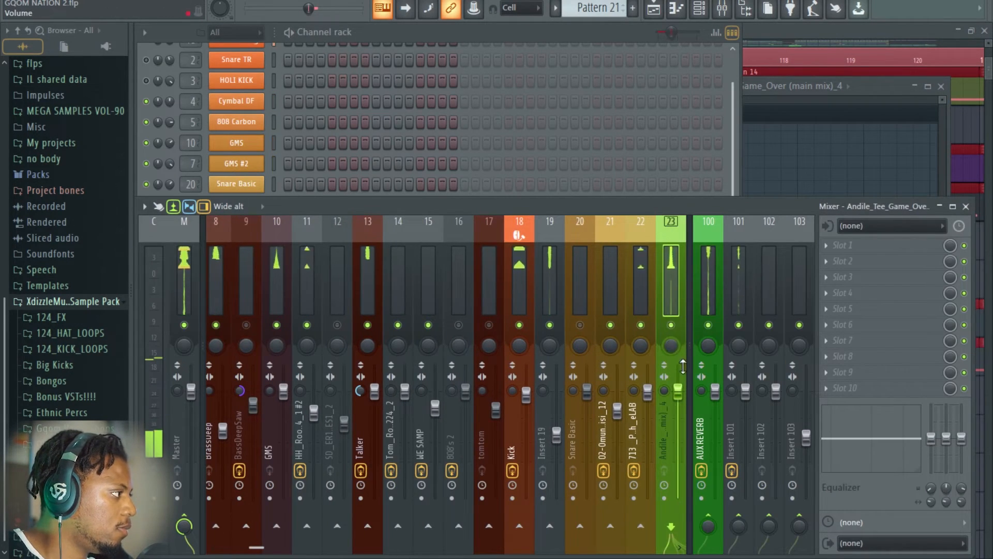
Normalize the sample in the channel routed to insert 23 and return to the mixer.
left_click(334, 128)
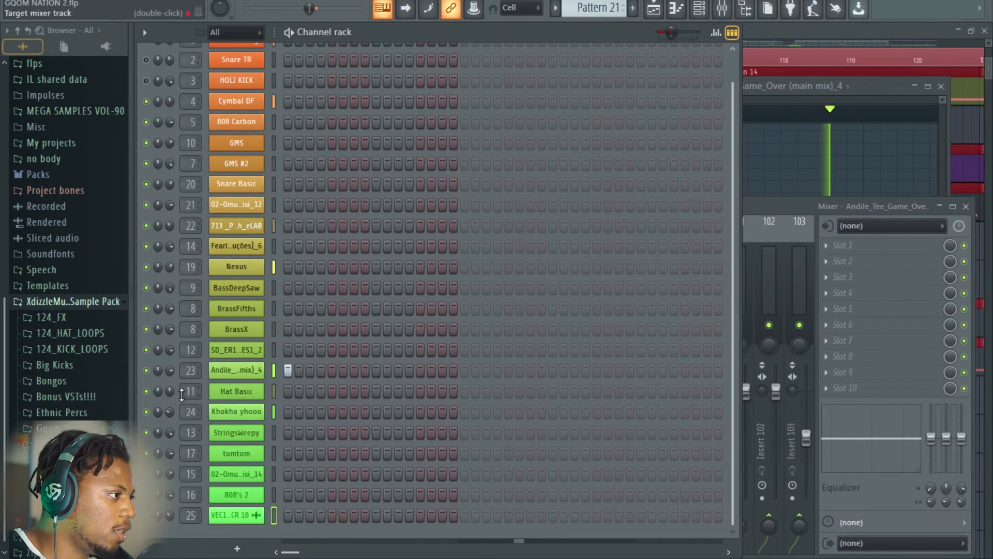
left_click(235, 370)
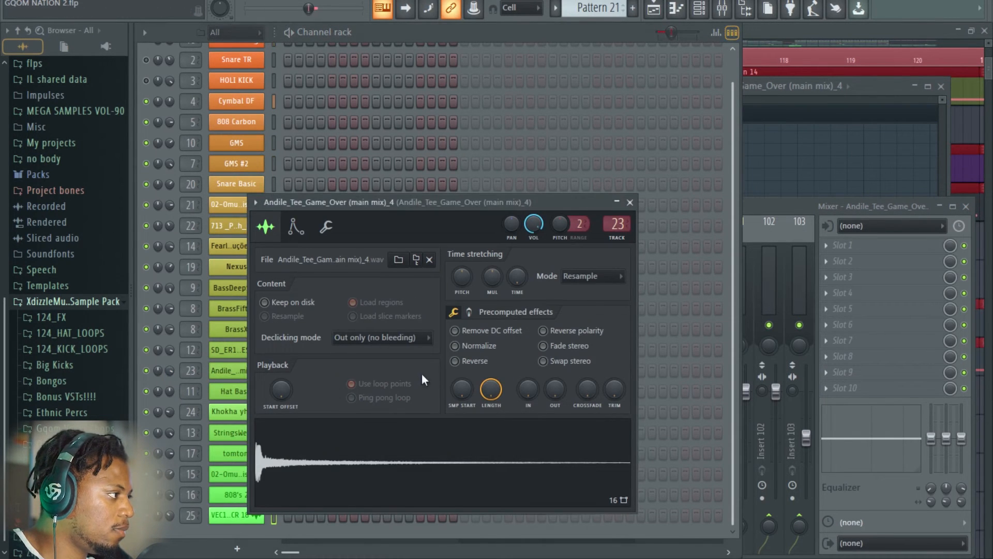
left_click(475, 347)
left_click(630, 202)
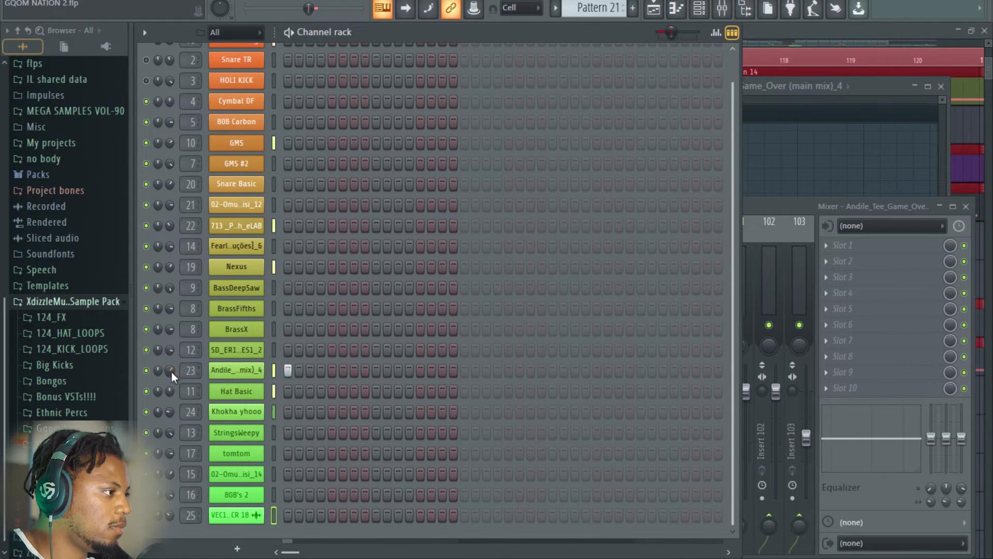
left_click(779, 208)
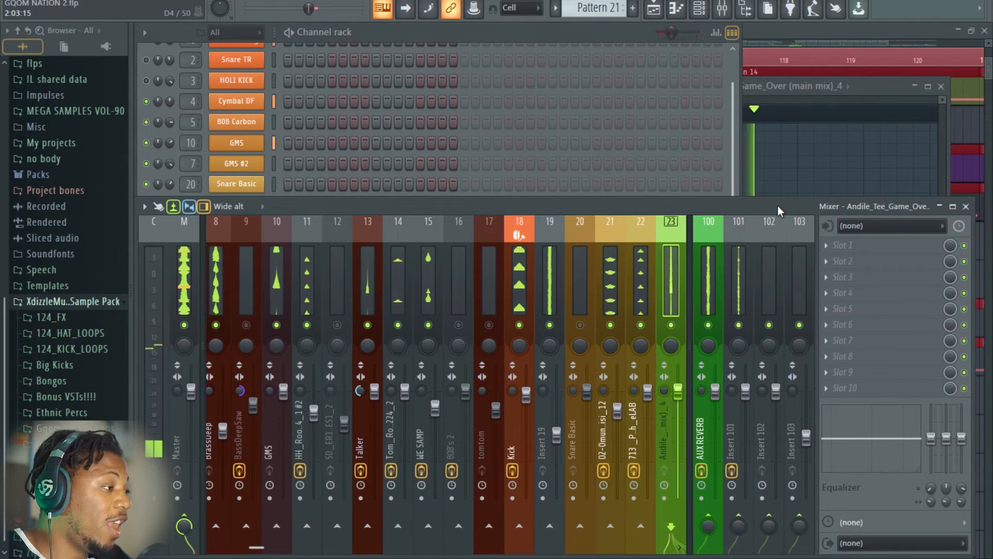
Stop playback, unmute Track 10 in the playlist and open its Pattern 22 in the channel rack.
scroll(479, 271, "down", 3)
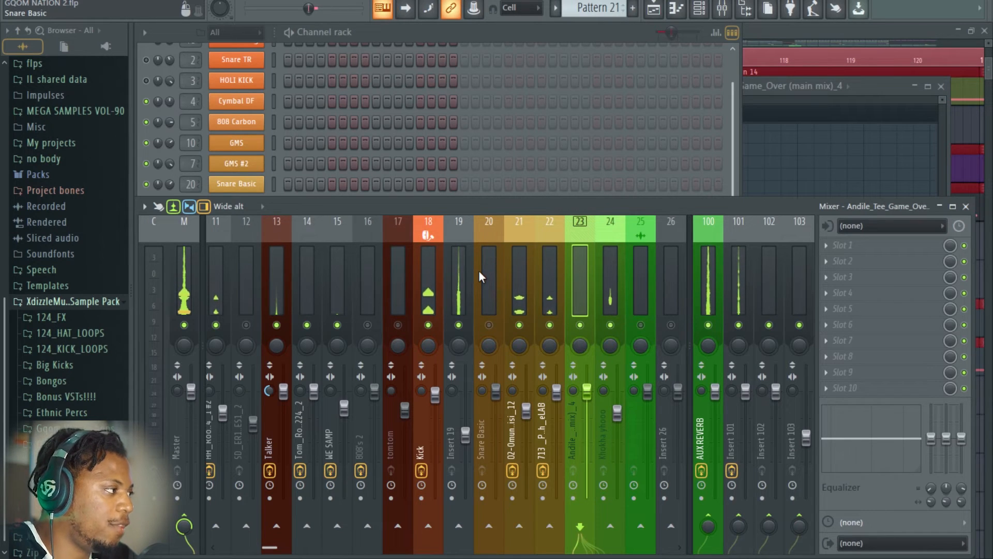
left_click(793, 30)
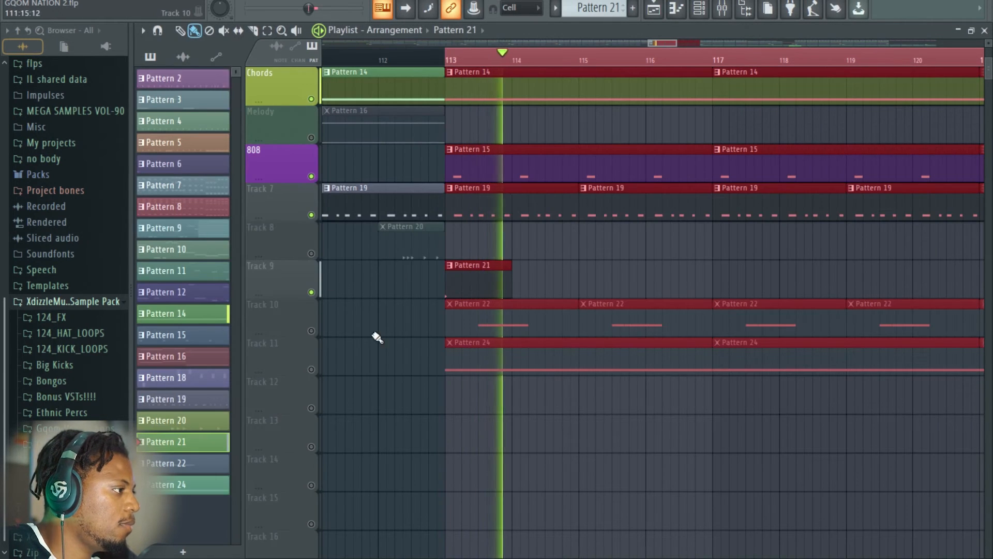
key("space")
left_click(311, 330)
double_click(506, 321)
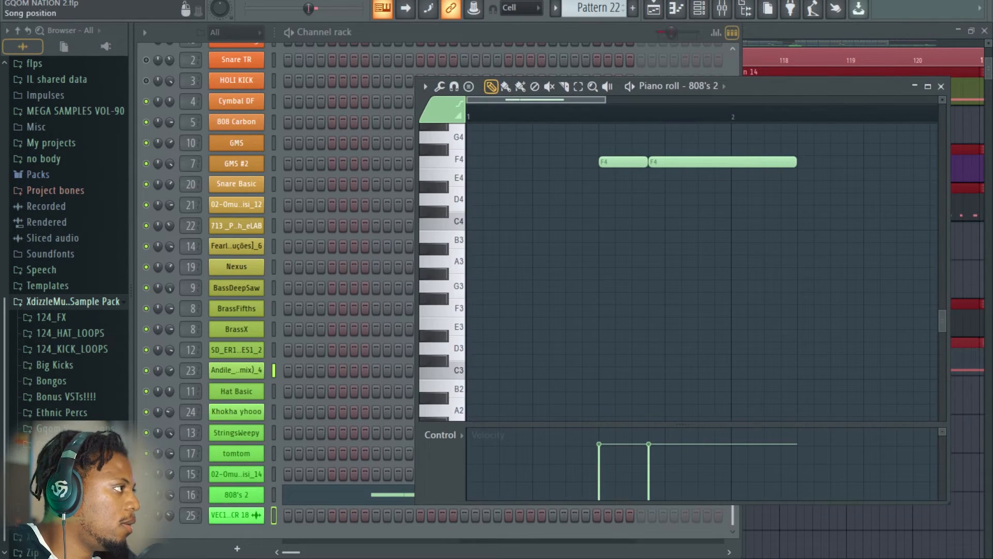
left_click(473, 38)
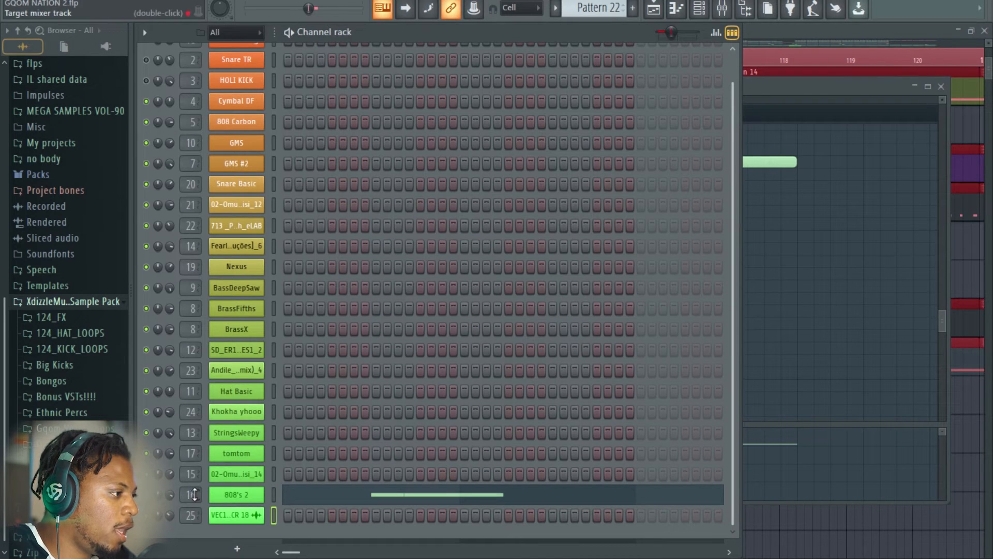
Unmute the 808's 2 mixer track on insert 16 and lower its volume fader slightly while checking the level against the Master.
double_click(194, 495)
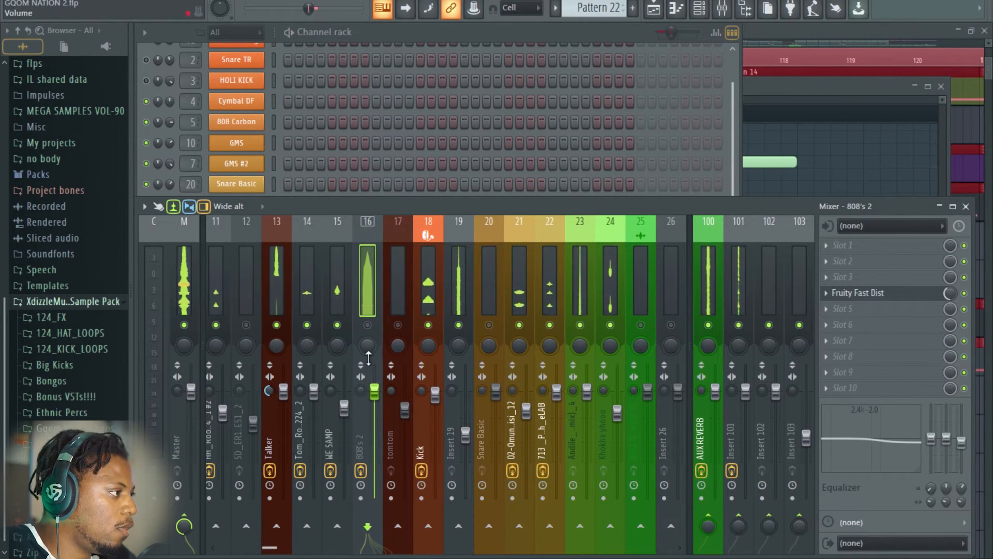
mouse_move(374, 391)
left_mouse_down()
mouse_move(374, 407)
mouse_move(374, 399)
left_mouse_up()
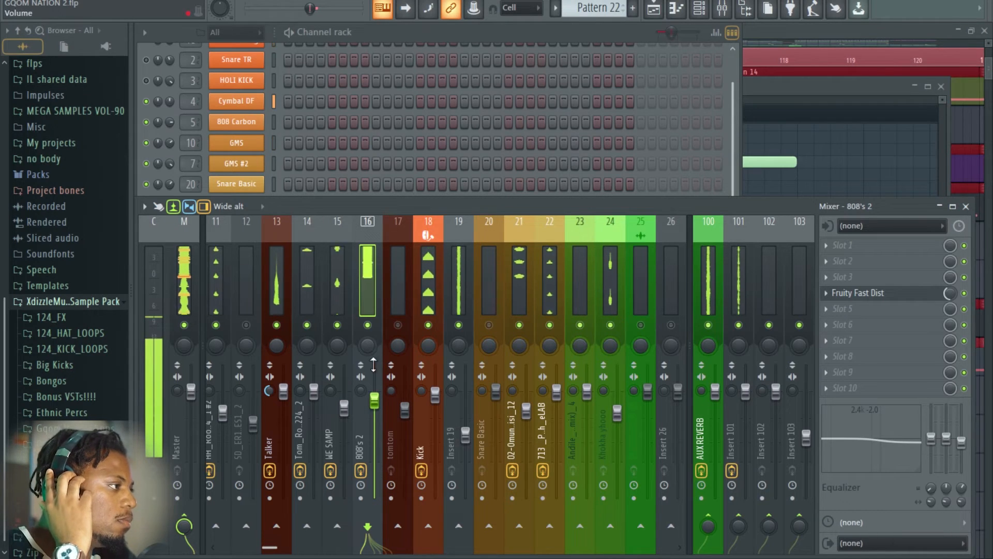
left_click(186, 279)
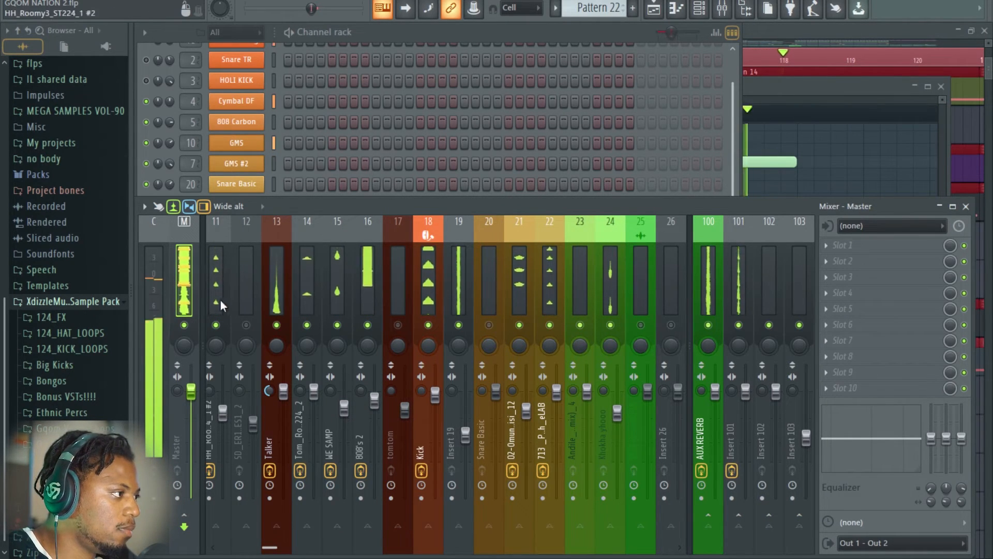
left_click(374, 290)
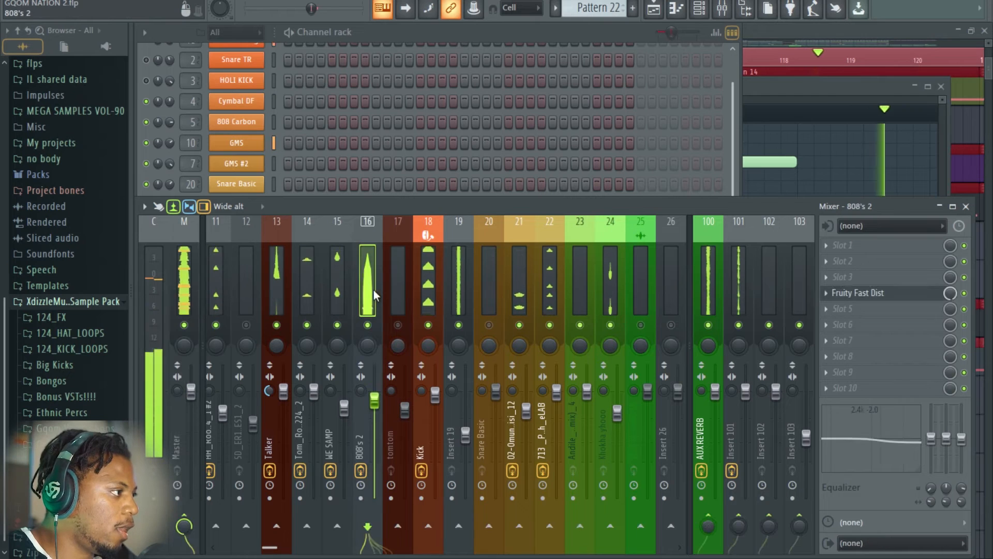
left_click(181, 293)
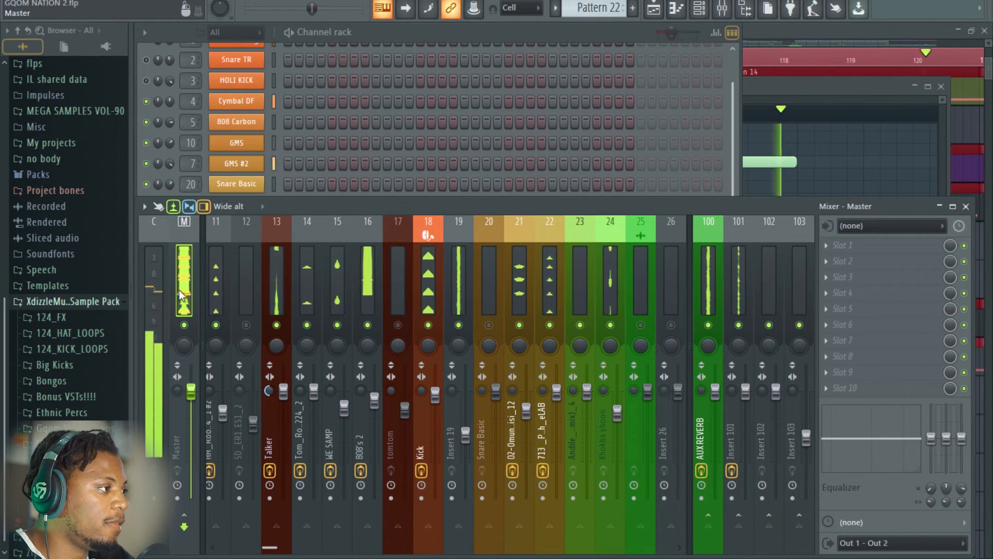
left_click_drag(374, 399, 375, 411)
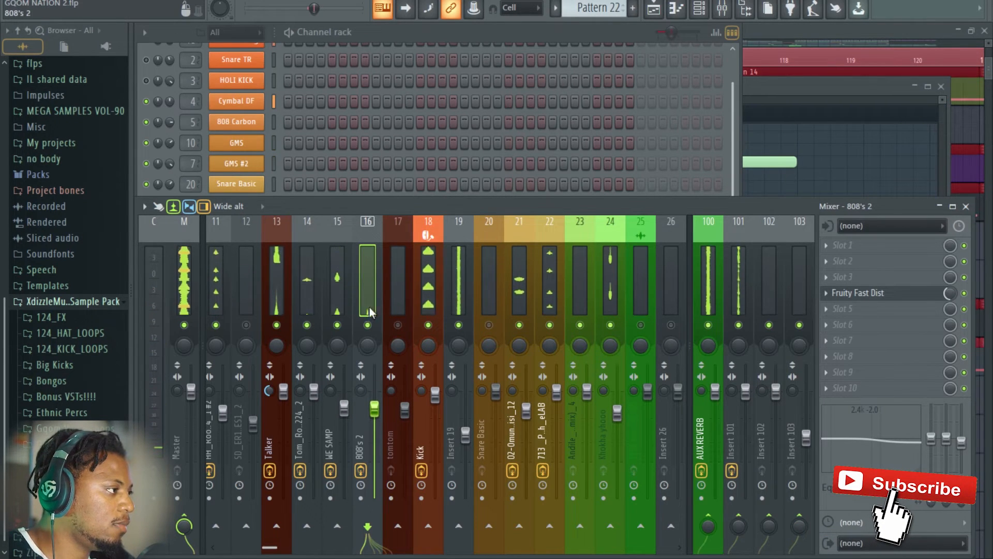
Check the Fruity Fast Dist on 808's 2 and load Fruity Parametric EQ 2 into slot 5.
left_click(841, 245)
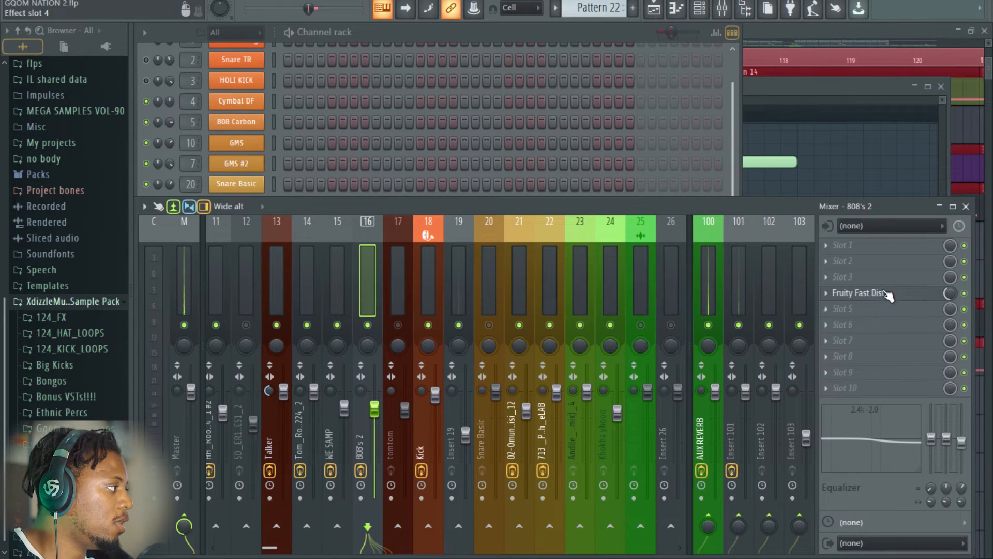
left_click(886, 292)
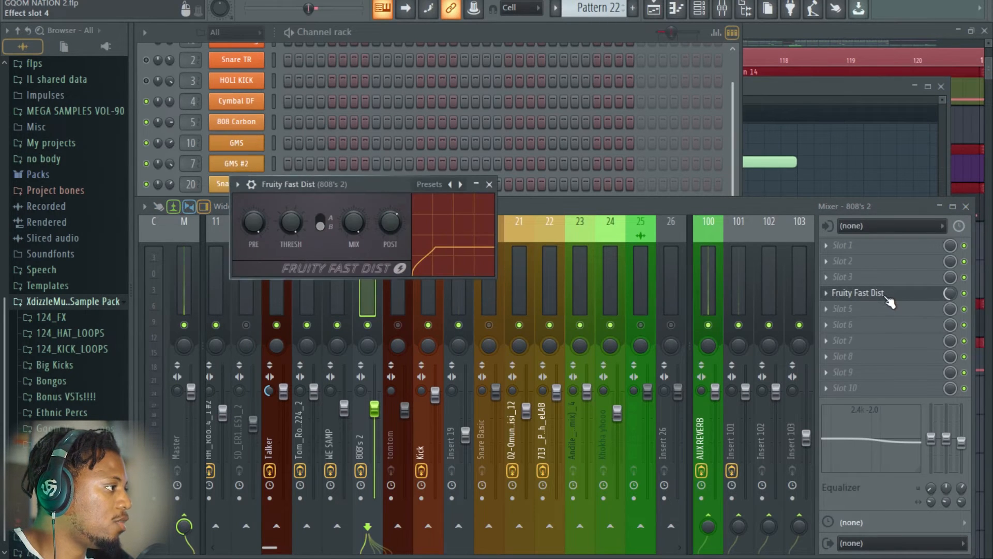
left_click(489, 184)
left_click(889, 308)
left_click(656, 272)
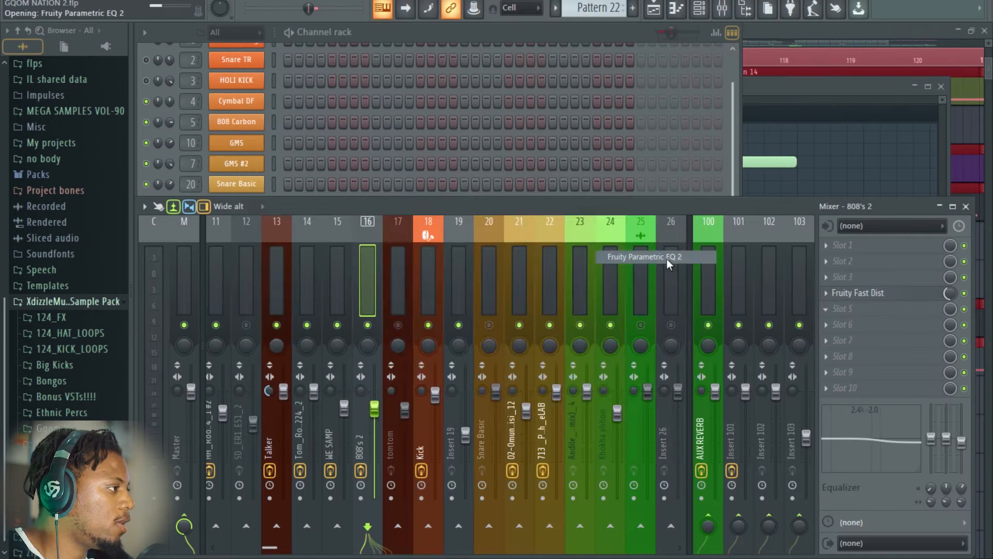
left_click_drag(400, 199, 531, 218)
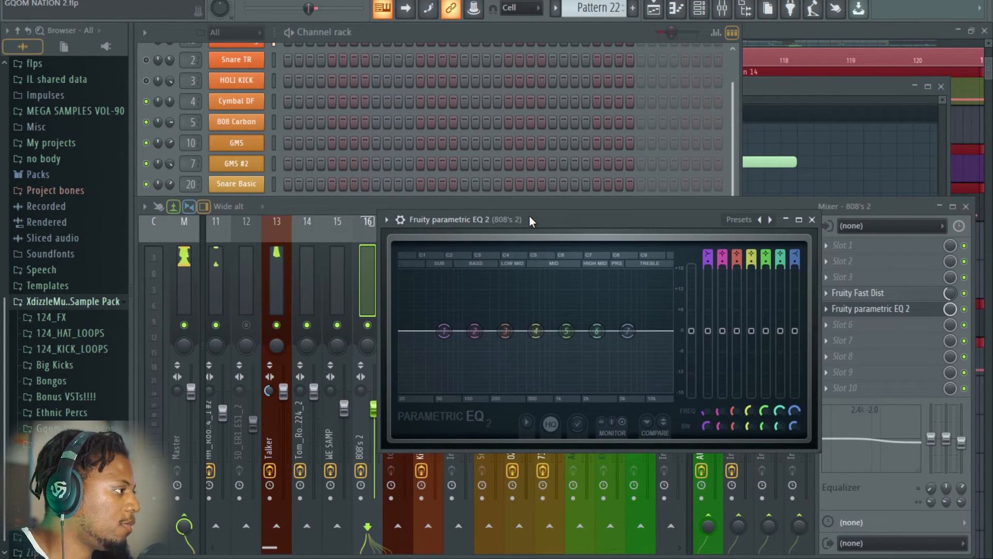
During playback, cut band 3 of the 808's 2 EQ to -3.0 dB at 223 Hz and close the EQ.
key("space")
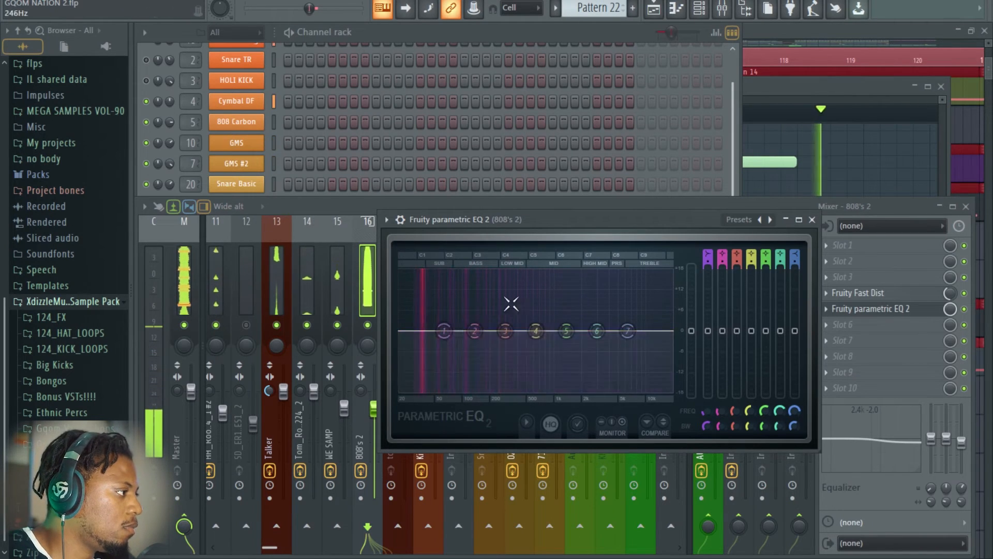
mouse_move(505, 331)
left_mouse_down()
mouse_move(506, 341)
mouse_move(509, 334)
mouse_move(494, 340)
left_mouse_up()
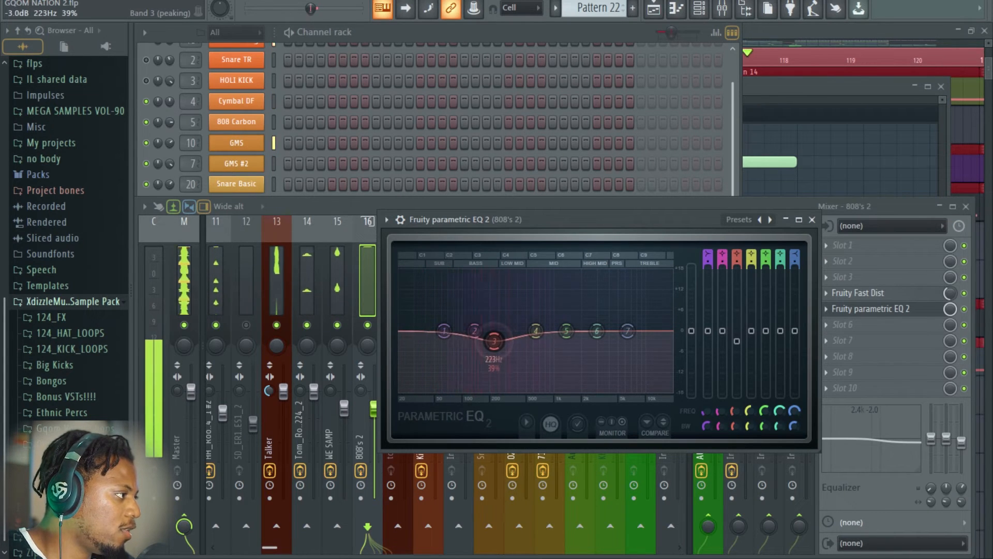
left_click(812, 219)
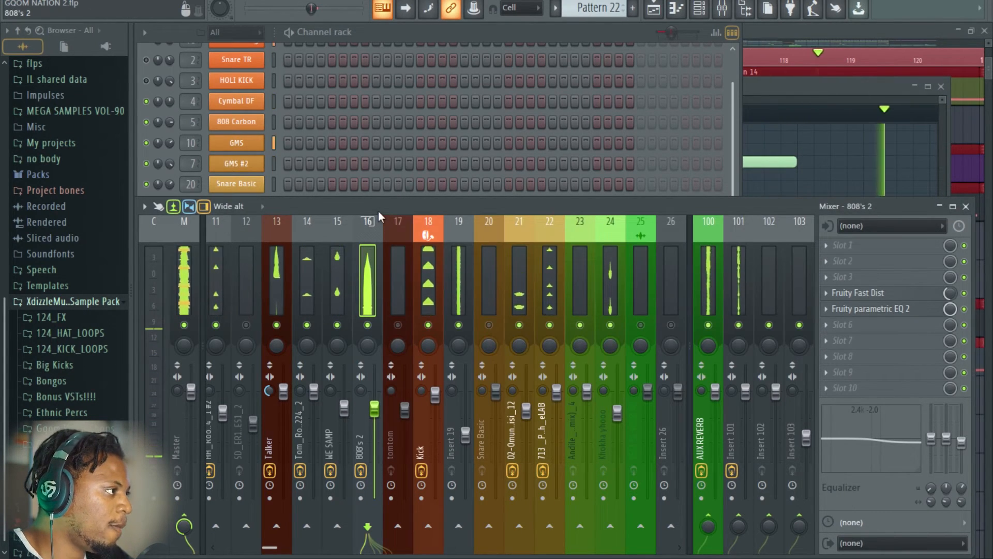
Select the 808's 2 and Kick mixer tracks together and move them to inserts 24 and 26.
left_click(428, 265)
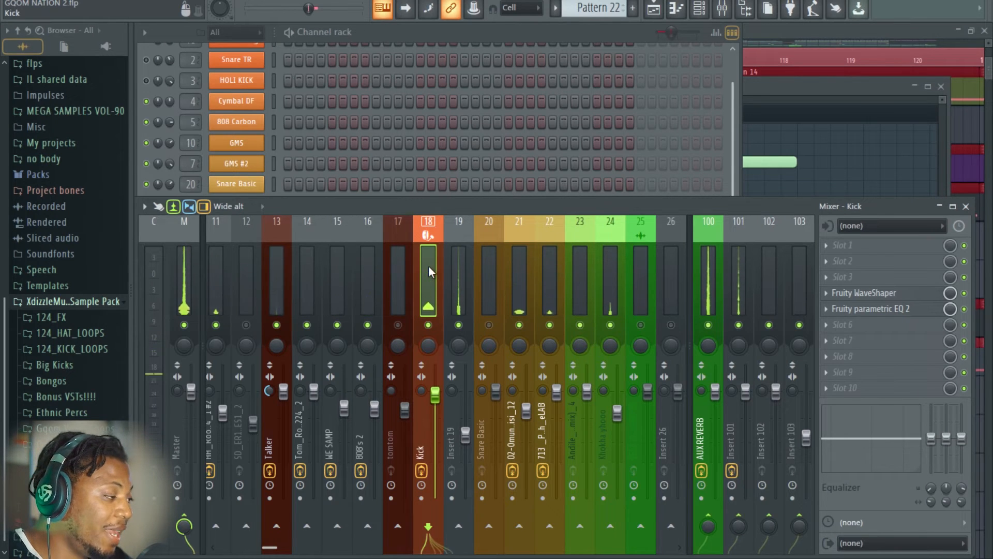
scroll(428, 265, "left", 3)
scroll(428, 266, "right", 5)
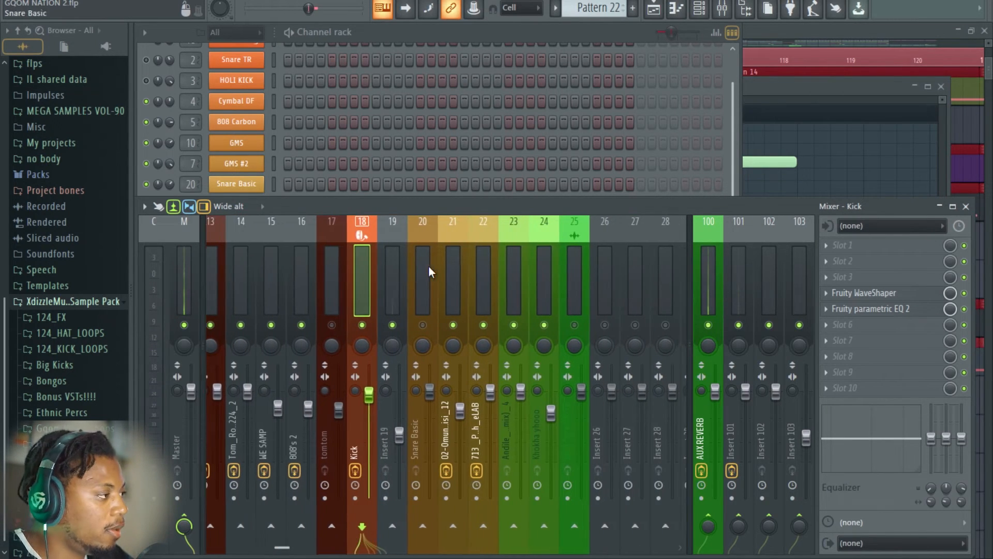
scroll(428, 266, "right", 1)
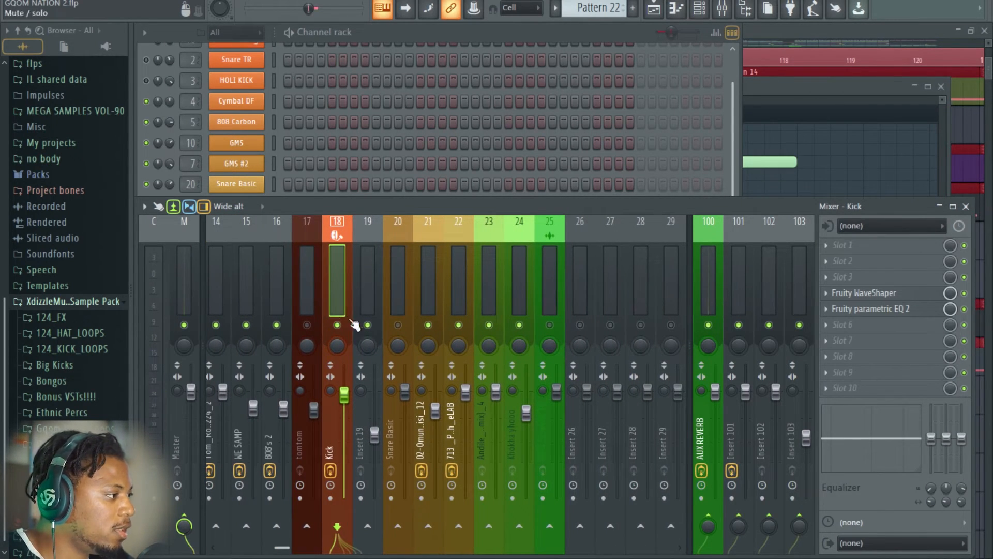
key("space")
scroll(334, 291, "left", 3)
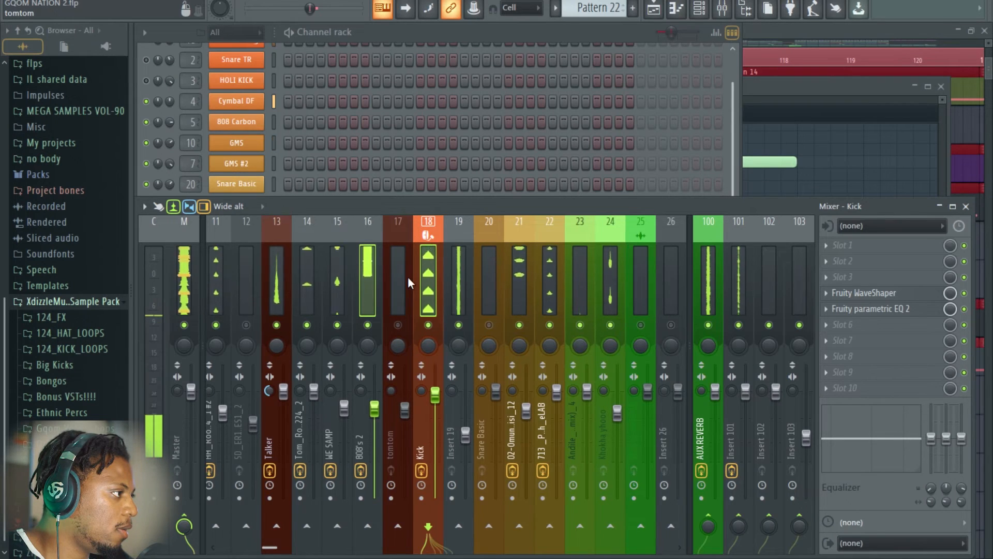
scroll(408, 280, "up", 3)
scroll(480, 282, "down", 6)
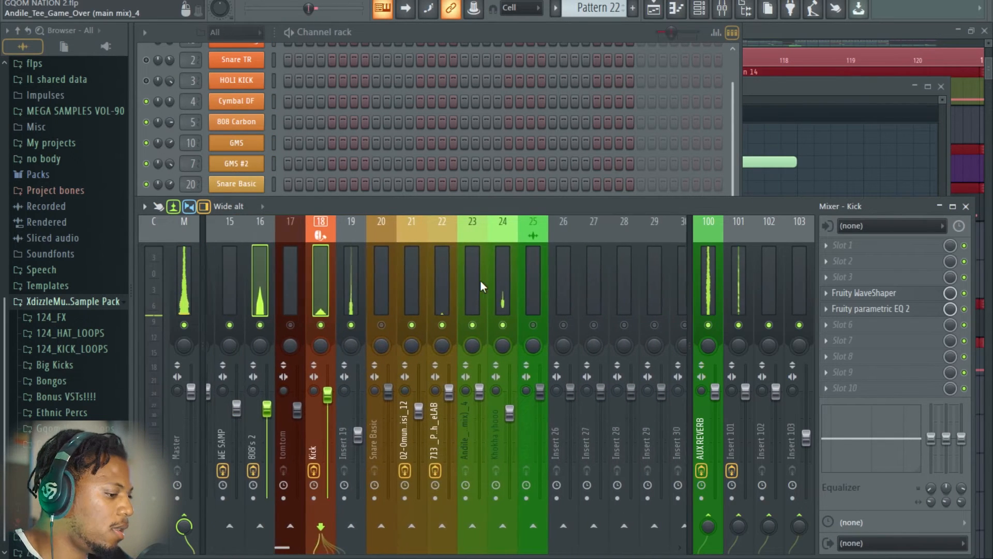
scroll(480, 281, "up", 1)
key("alt+Right")
key("alt+Right")
key("alt+Right")
key("alt+Right")
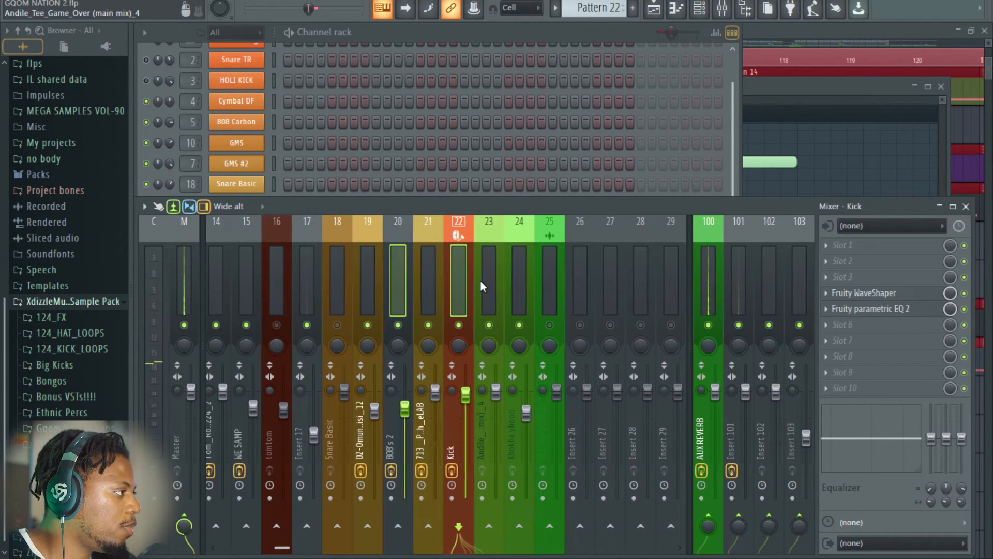
key("alt+Right")
key("alt+Right")
key("alt+Right")
key("alt+Right")
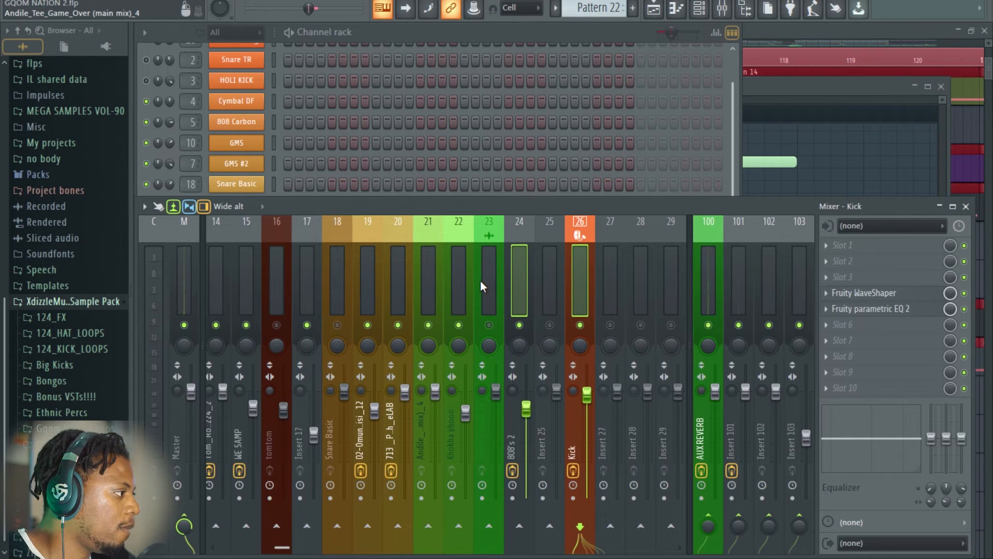
Swap the Kick track with the empty insert beside it so that Kick sits on insert 25, next to 808's 2.
left_click(546, 256)
key("Right")
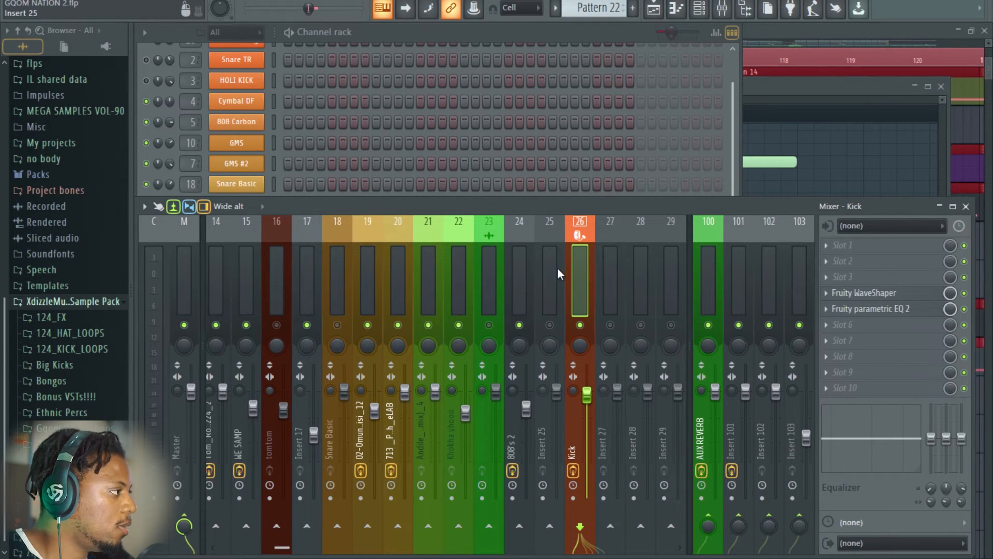
left_click(548, 267)
key("alt+Right")
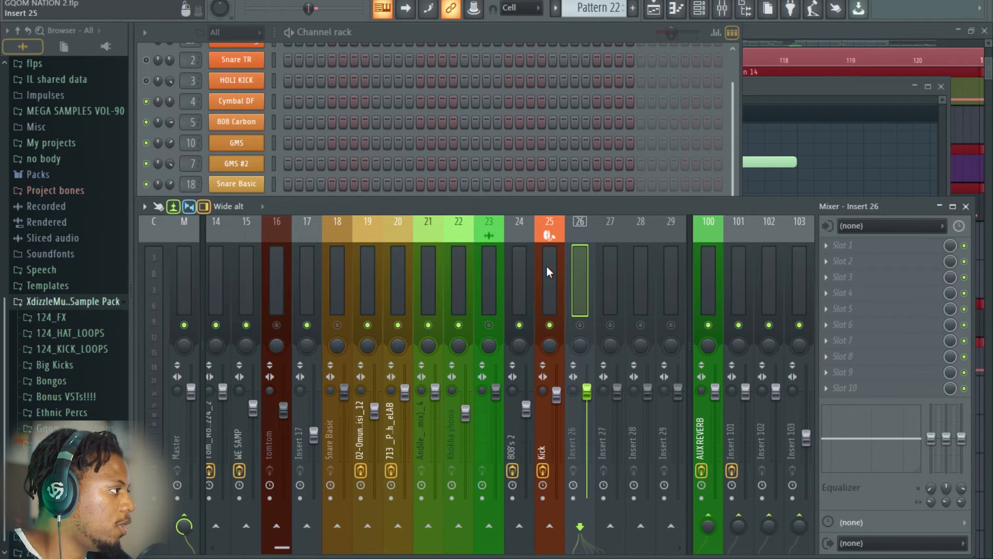
left_click(532, 280)
left_click(548, 296)
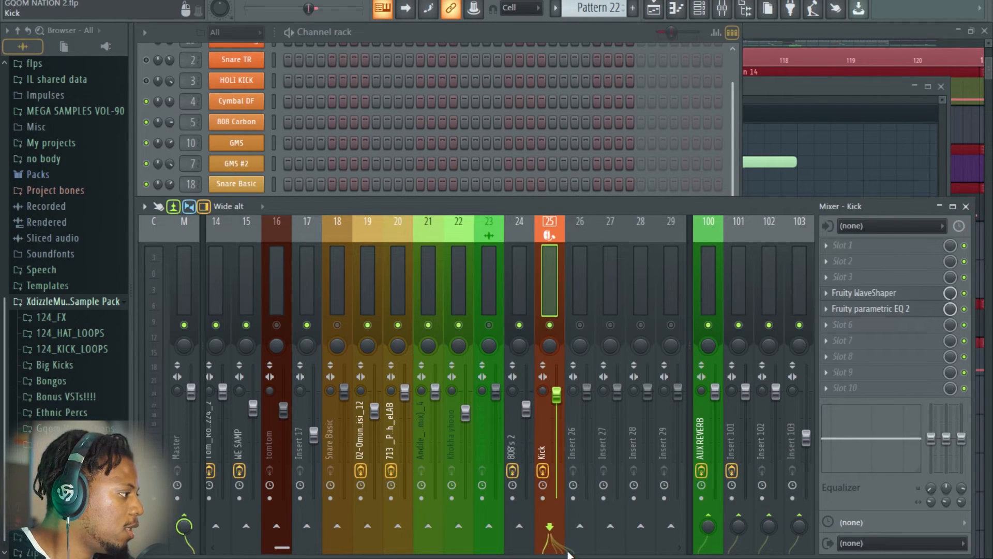
Rename insert 26 as Side and give it a dark red color and an icon.
left_click(594, 274)
right_click(585, 268)
left_click(629, 230)
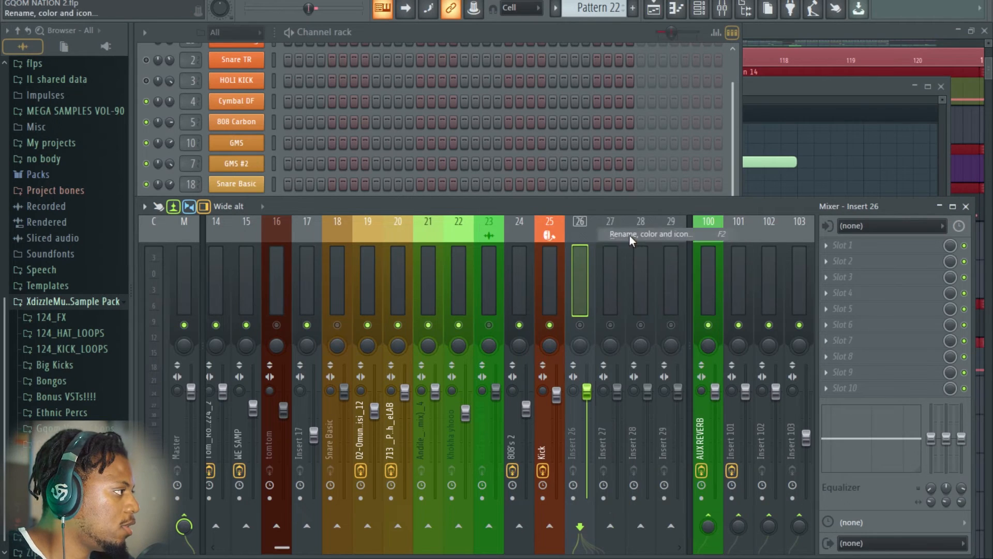
left_click(488, 234)
left_click(761, 301)
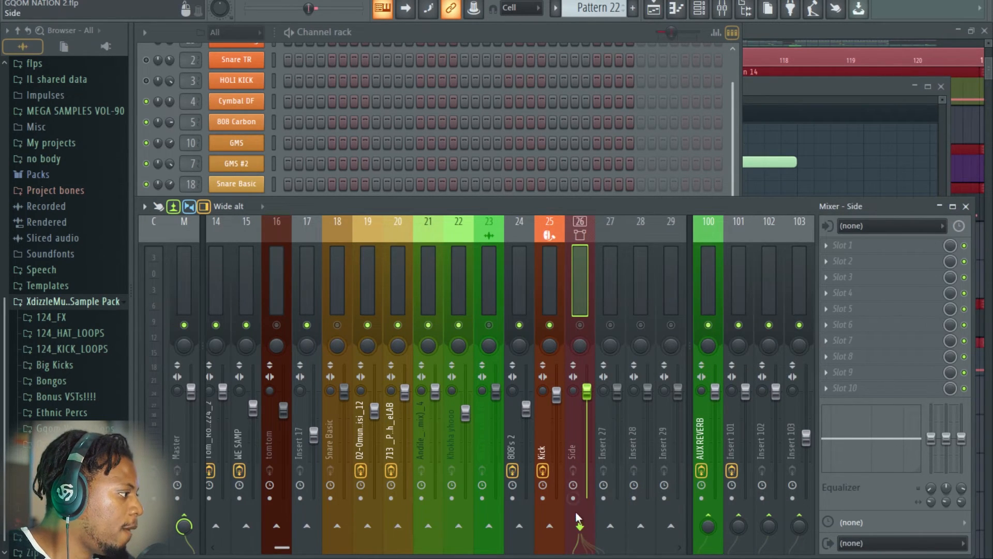
Sidechain the Kick track to the Side track and route 808's 2 only to the Side track.
left_click(551, 288)
right_click(583, 527)
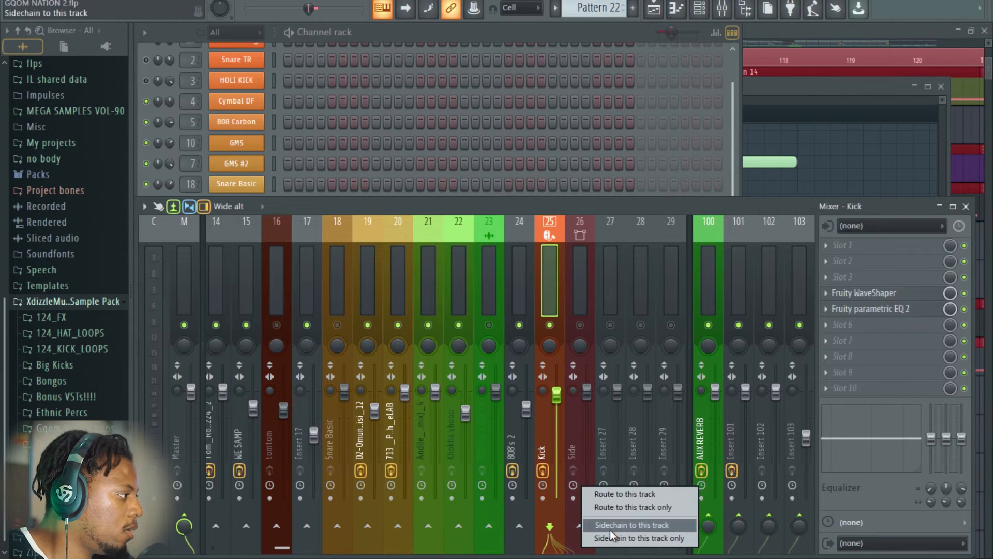
left_click(631, 525)
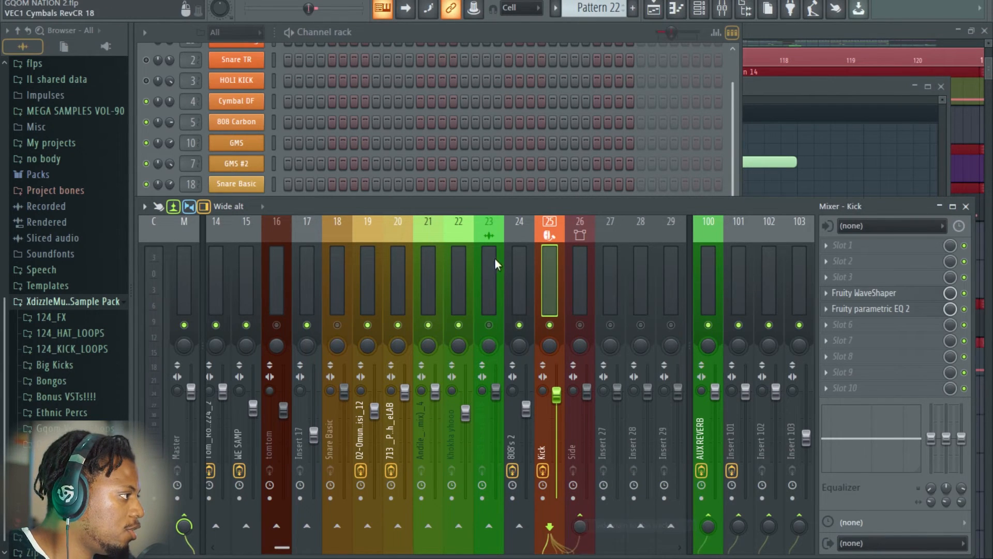
left_click(508, 268)
right_click(582, 525)
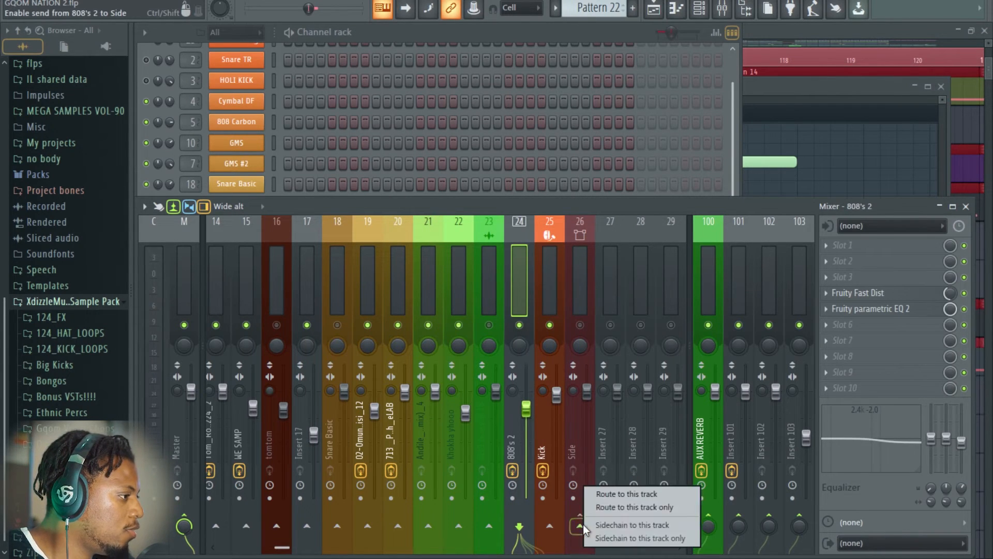
left_click(651, 507)
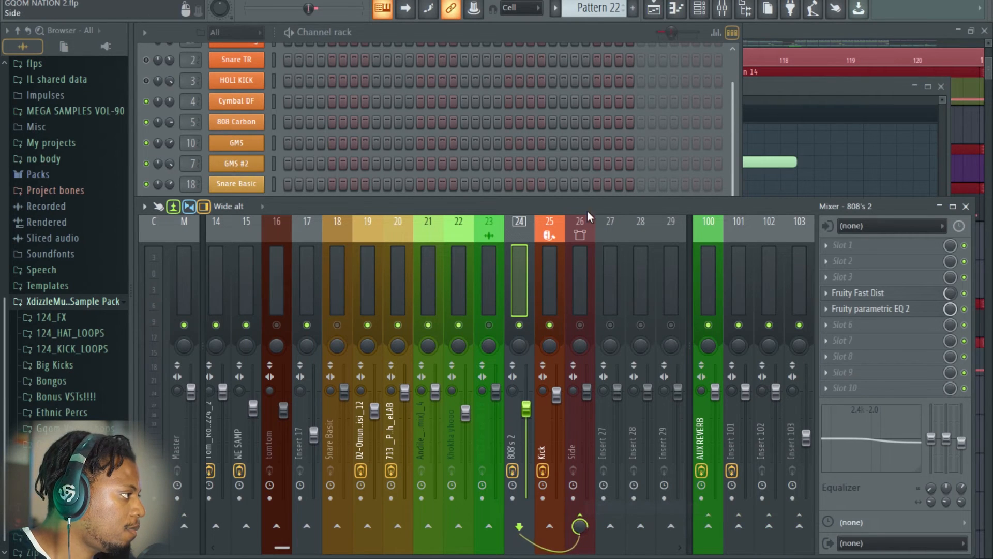
Unmute the Side track and load Fruity Limiter into its slot 3.
left_click(593, 279)
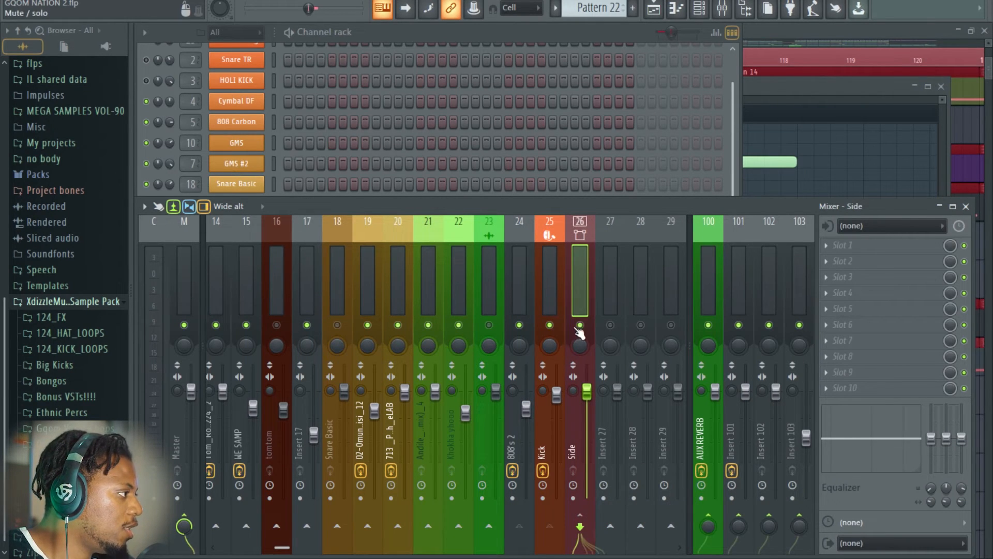
left_click(843, 245)
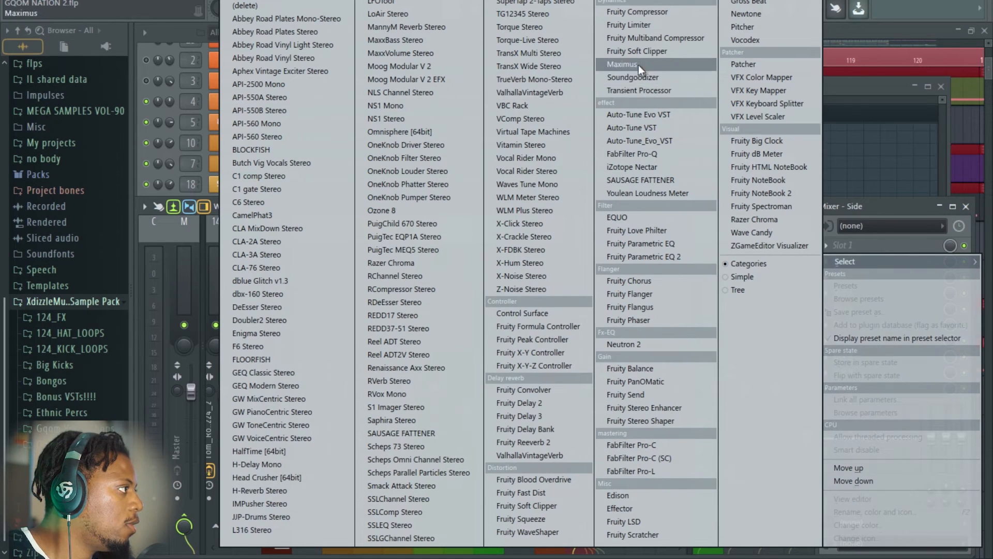
left_click(647, 26)
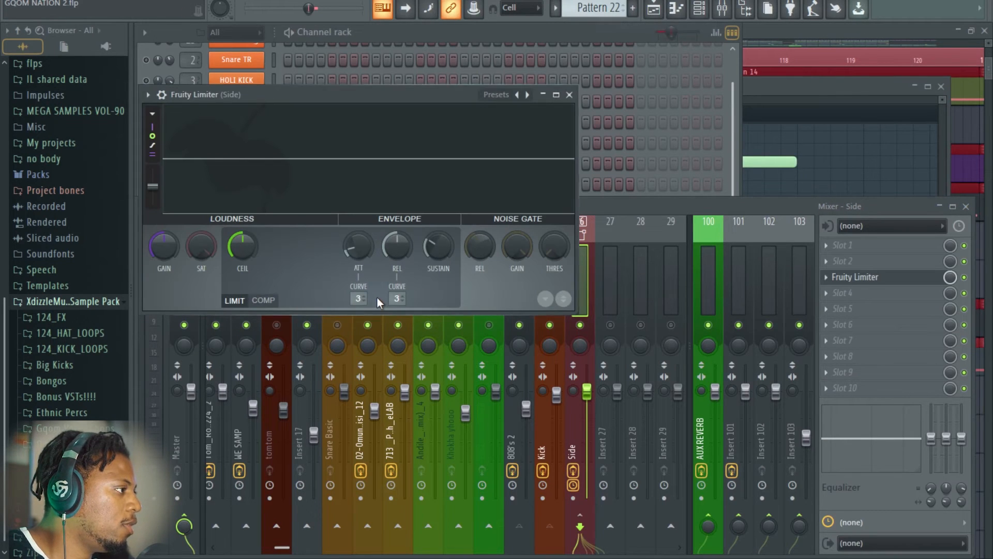
Switch the Fruity Limiter to compressor mode with the Kick as sidechain input and lower its threshold.
left_click(264, 301)
left_click(389, 294)
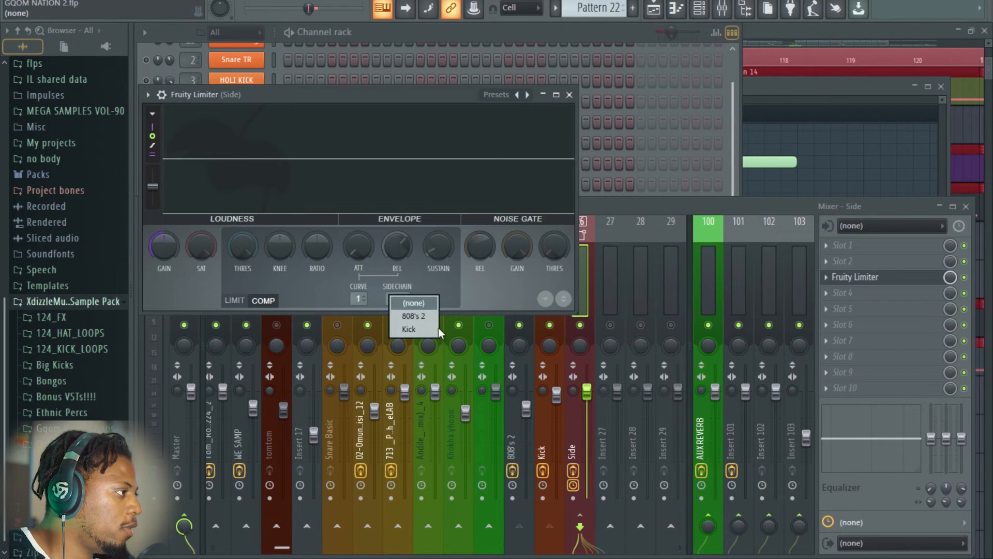
left_click(418, 331)
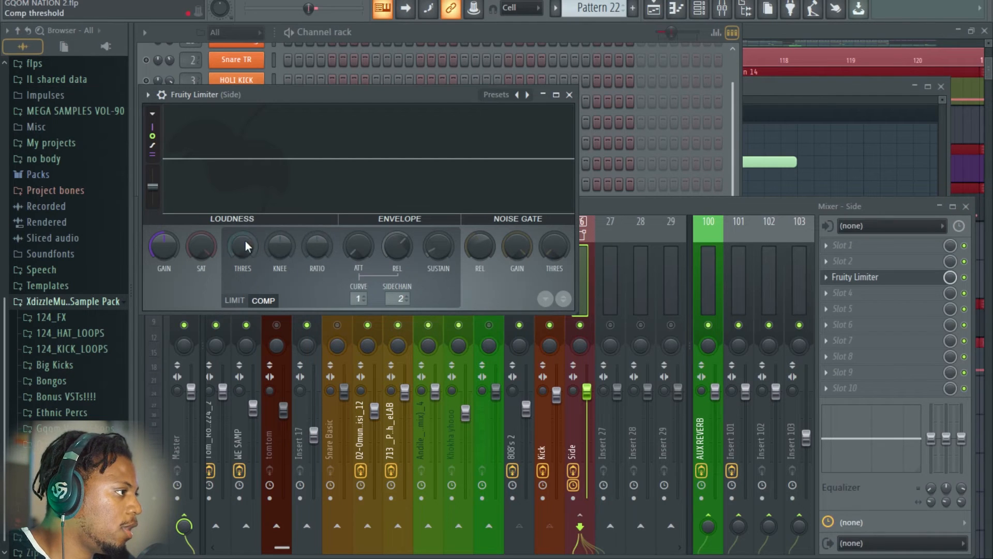
left_click_drag(243, 250, 243, 313)
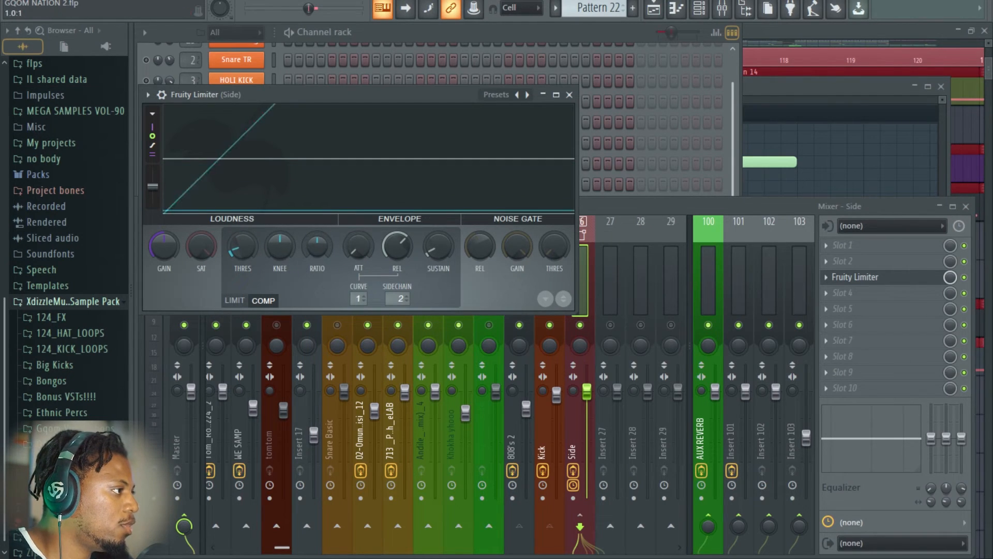
Play the song, raise the ratio and fine-tune the threshold of the Side track's Fruity Limiter, and close the plugin.
left_click_drag(420, 93, 426, 66)
key("space")
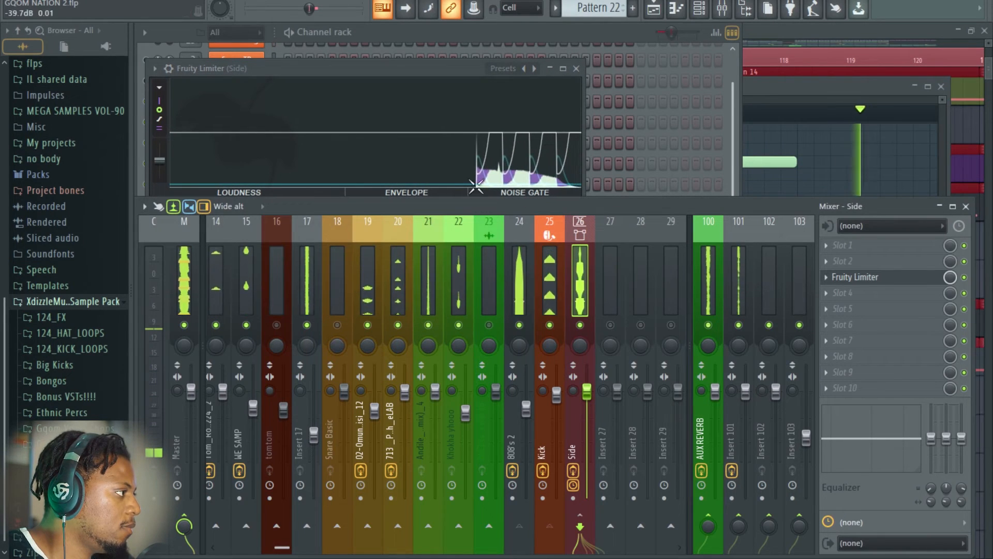
left_click_drag(440, 72, 354, 101)
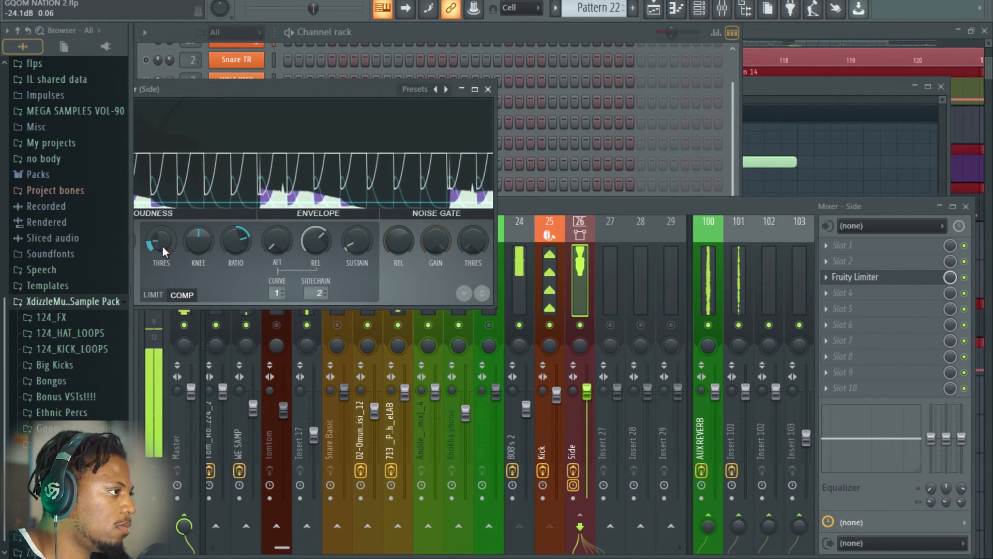
left_click(488, 89)
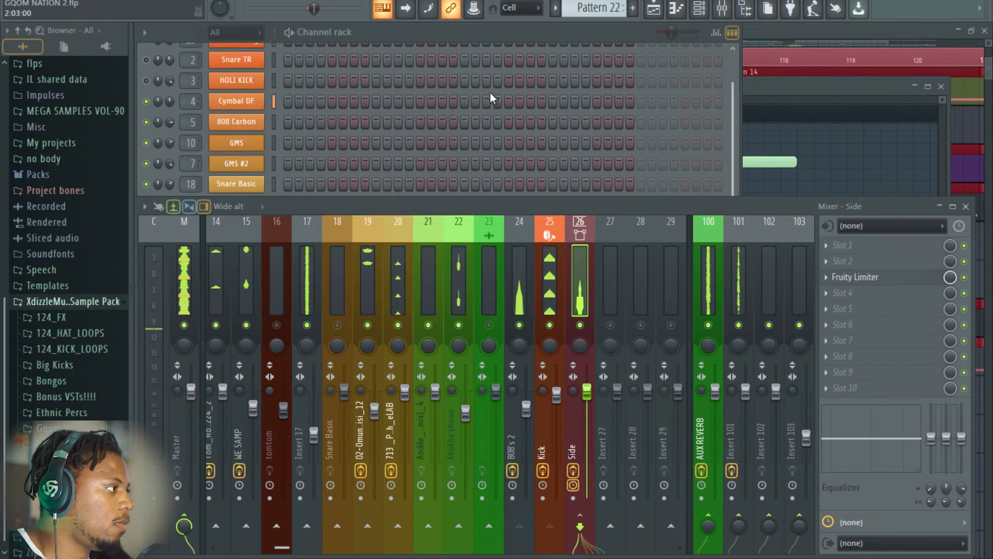
Raise the 808's 2 track volume slightly and replay the song to check its balance against the Master.
left_click(526, 406)
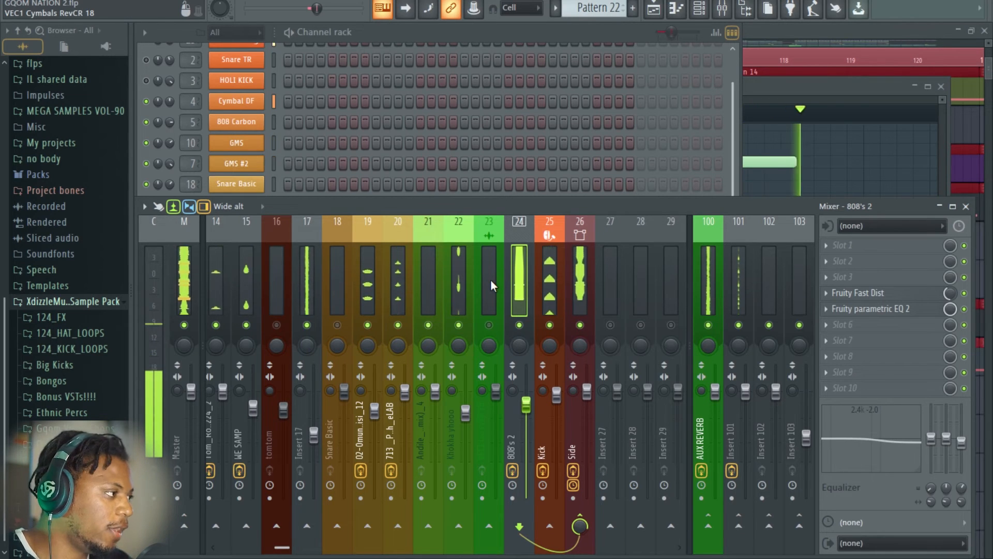
left_click(185, 275)
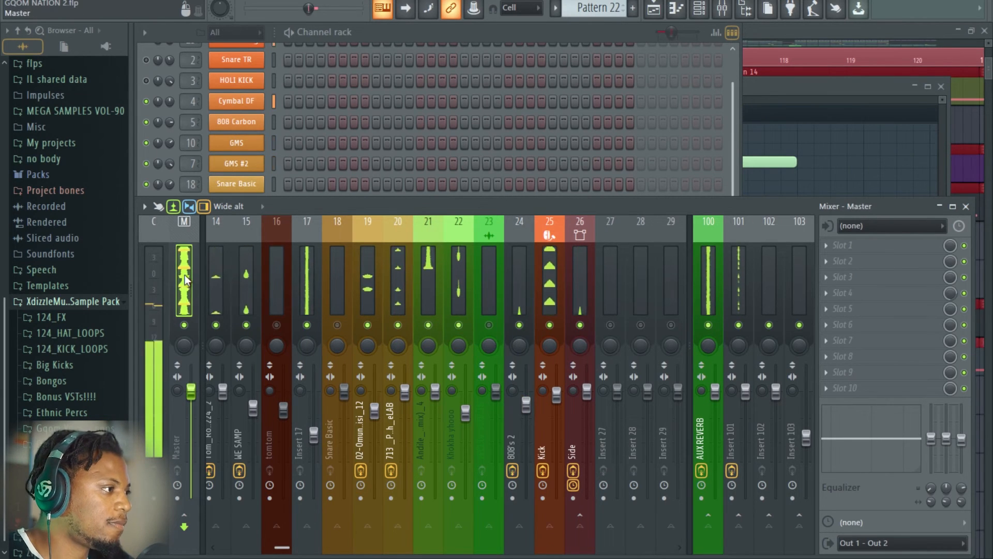
left_click(520, 288)
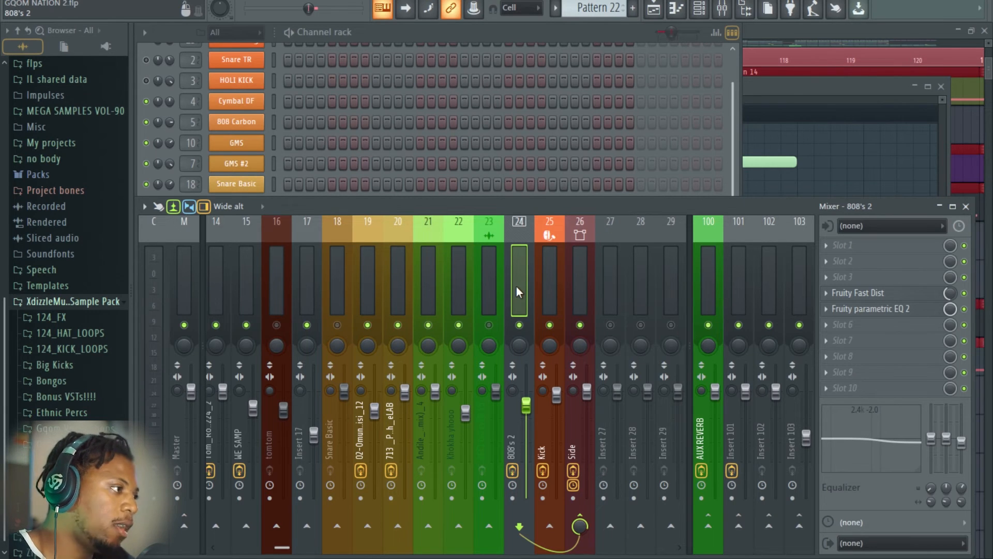
key("space")
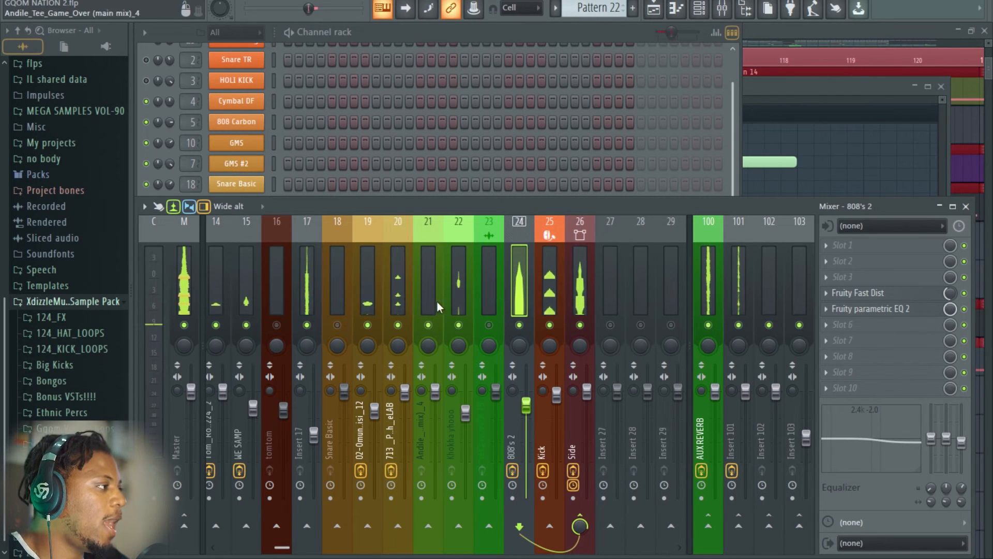
Try routing Insert 17 only to the Side track and check how the Fruity Limiter ducks it.
scroll(494, 280, "left", 2)
scroll(548, 280, "right", 2)
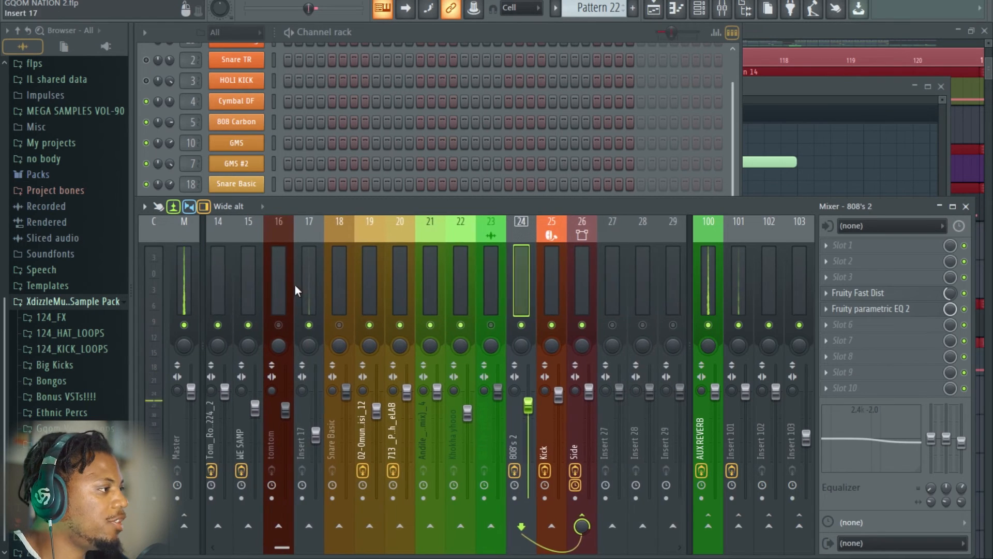
left_click(306, 284)
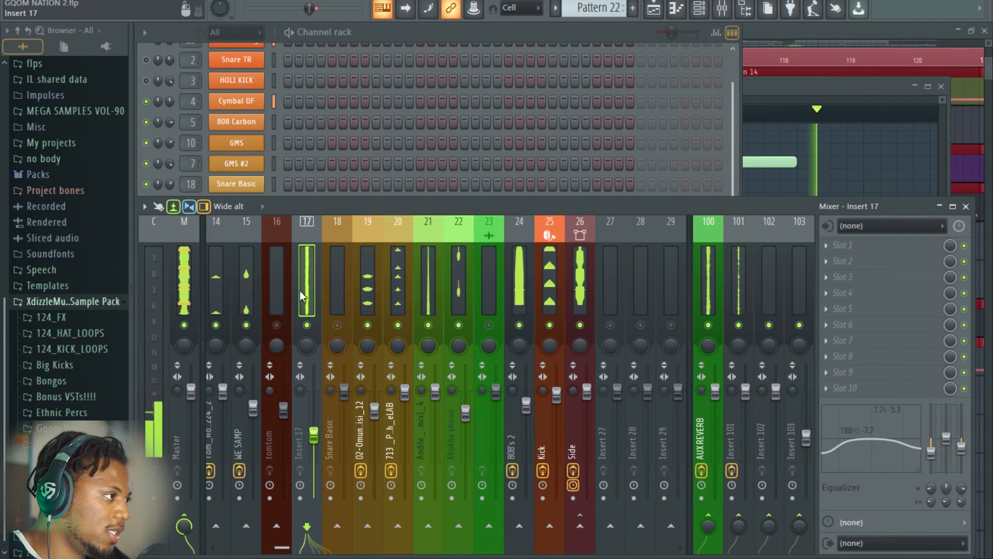
right_click(580, 532)
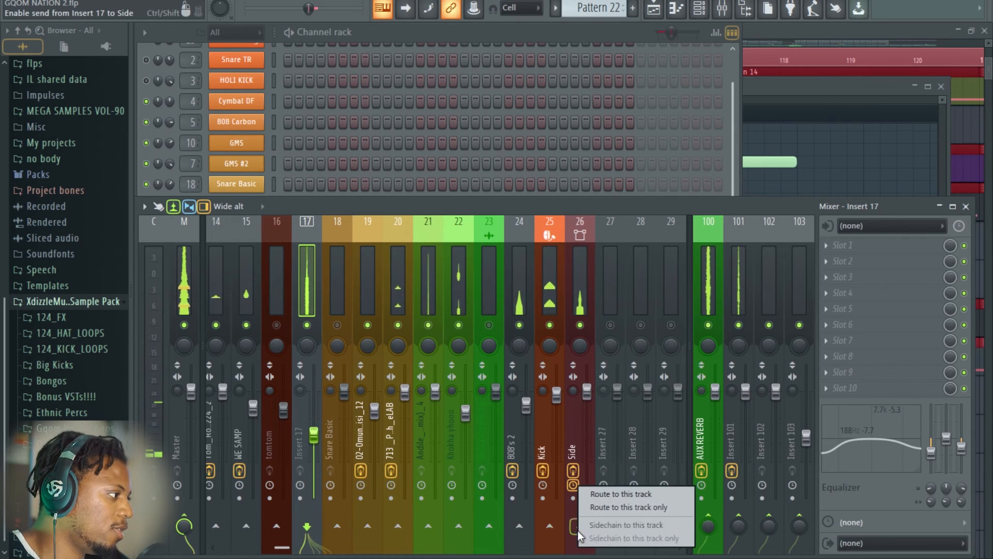
left_click(638, 507)
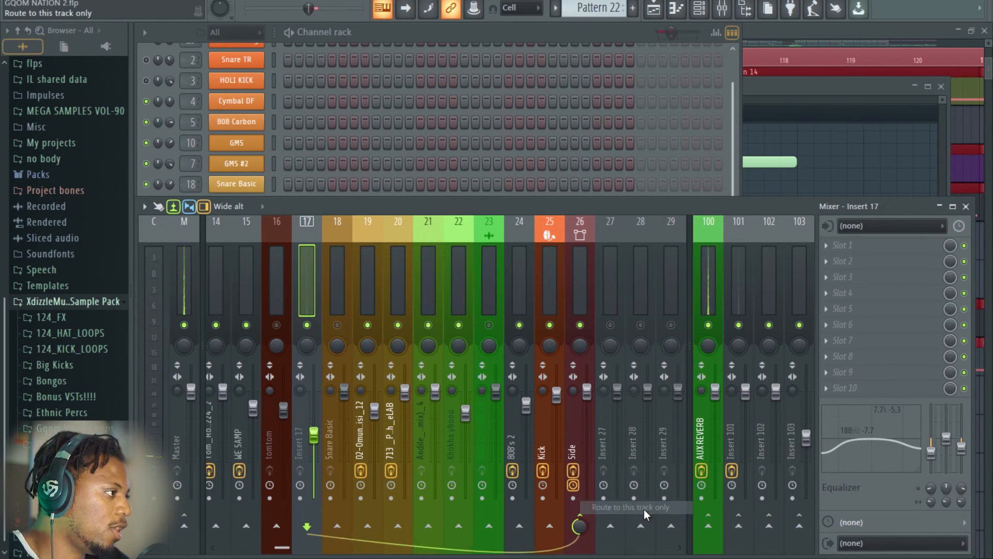
left_click(577, 288)
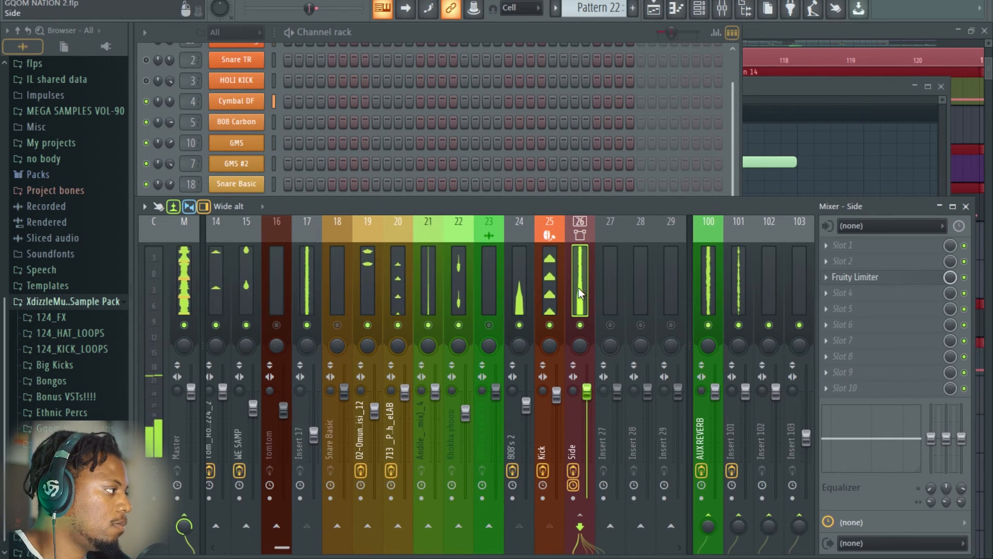
left_click(855, 277)
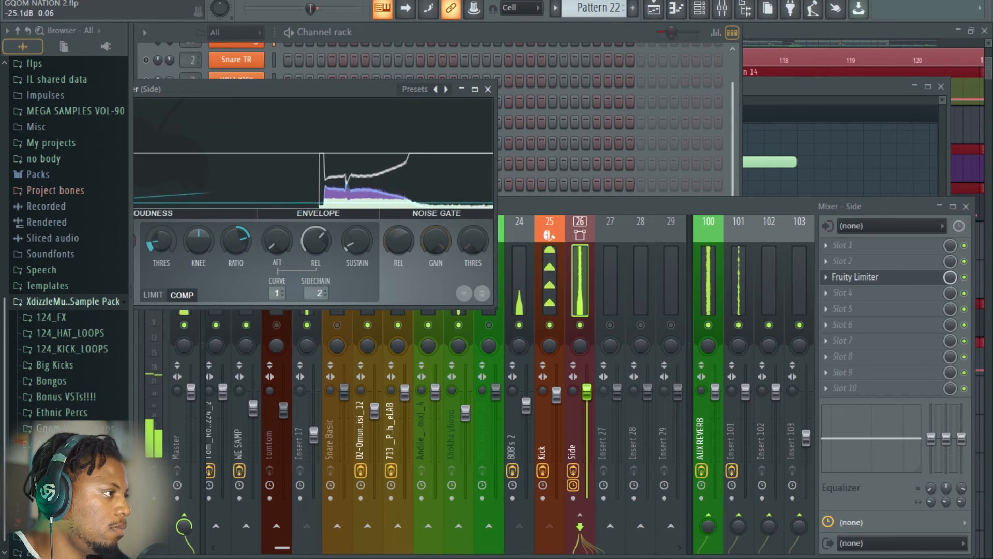
scroll(161, 245, "down", 5)
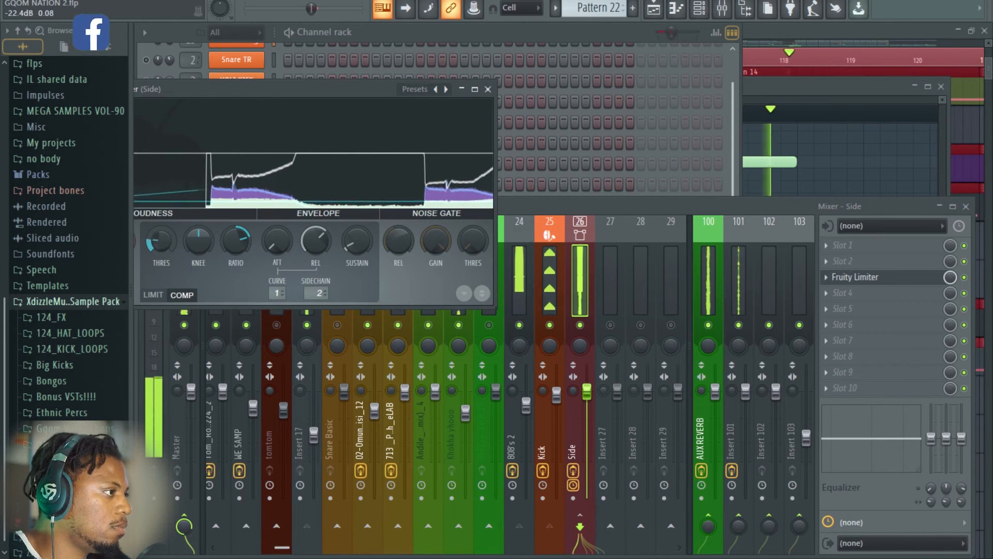
left_click(488, 89)
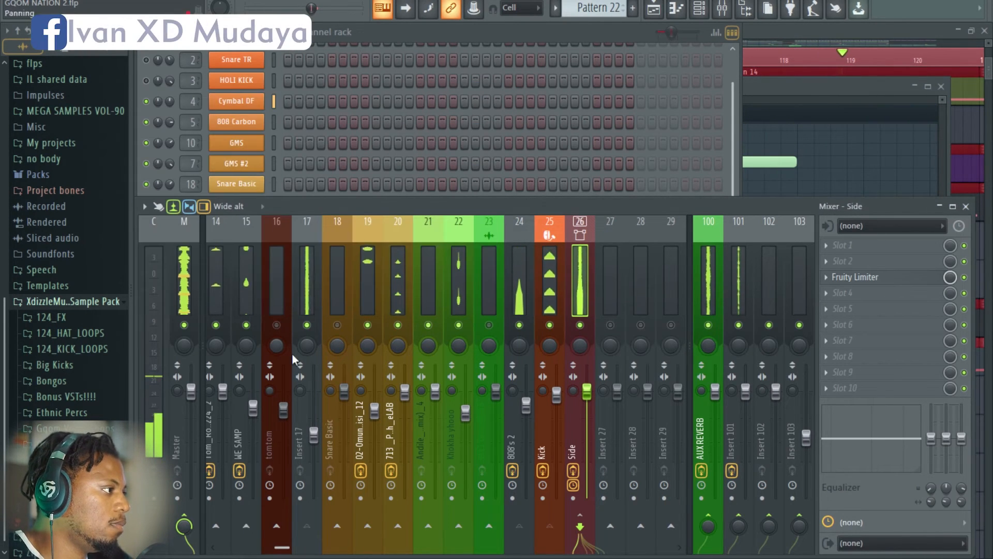
Remove Insert 17's routing to the Side track and route it back to the Master.
left_click(306, 289)
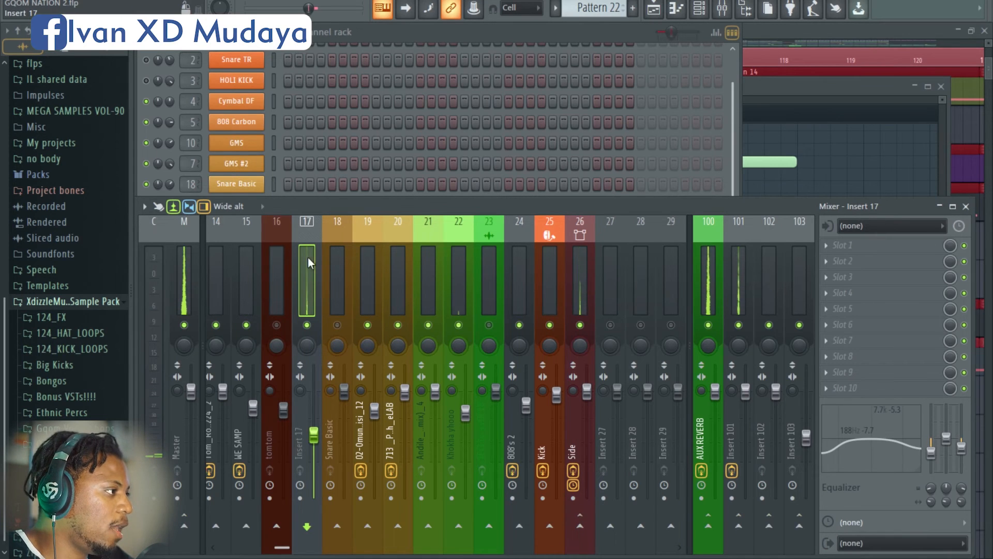
left_click(551, 284)
left_click(576, 281)
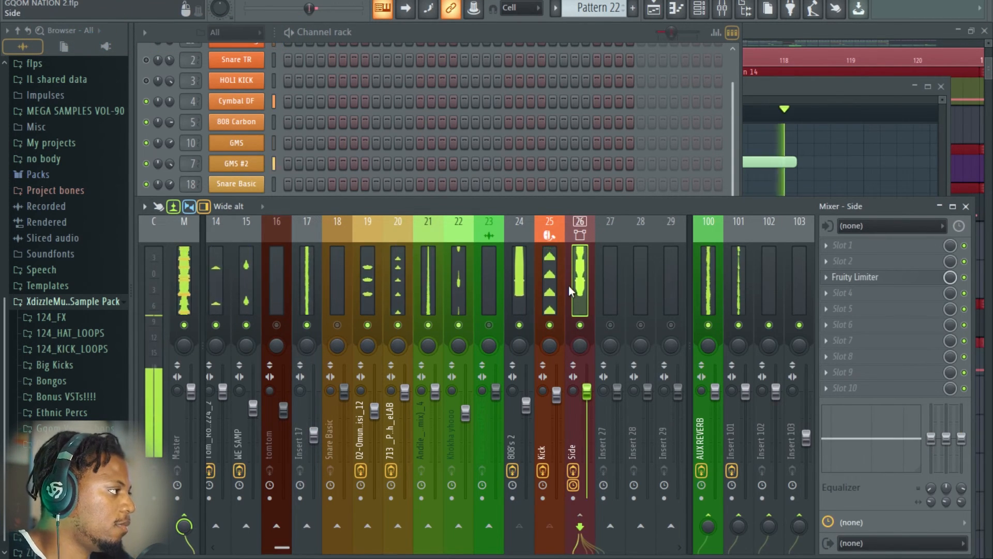
Unmute Track 11 in the playlist and open its Pattern 24.
left_click(814, 32)
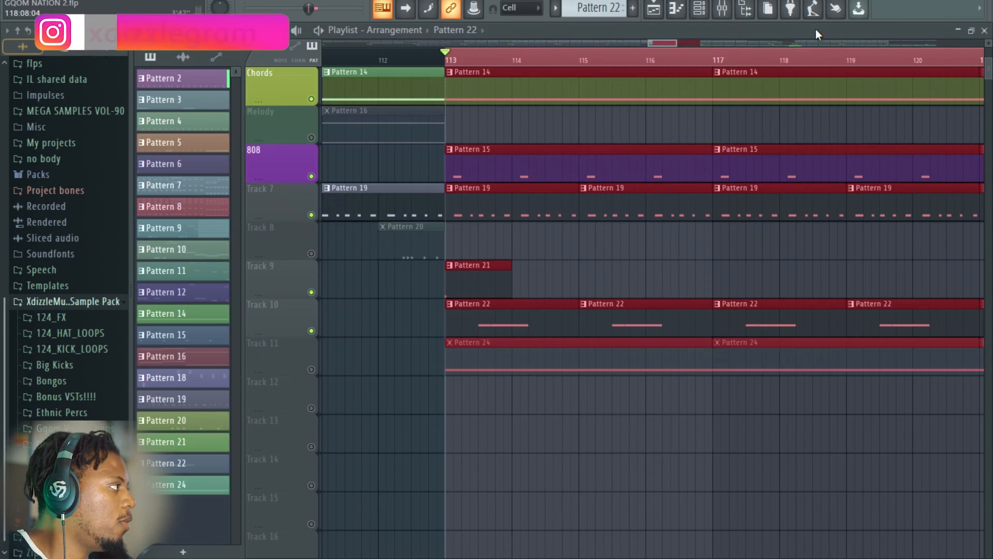
left_click(311, 369)
double_click(496, 353)
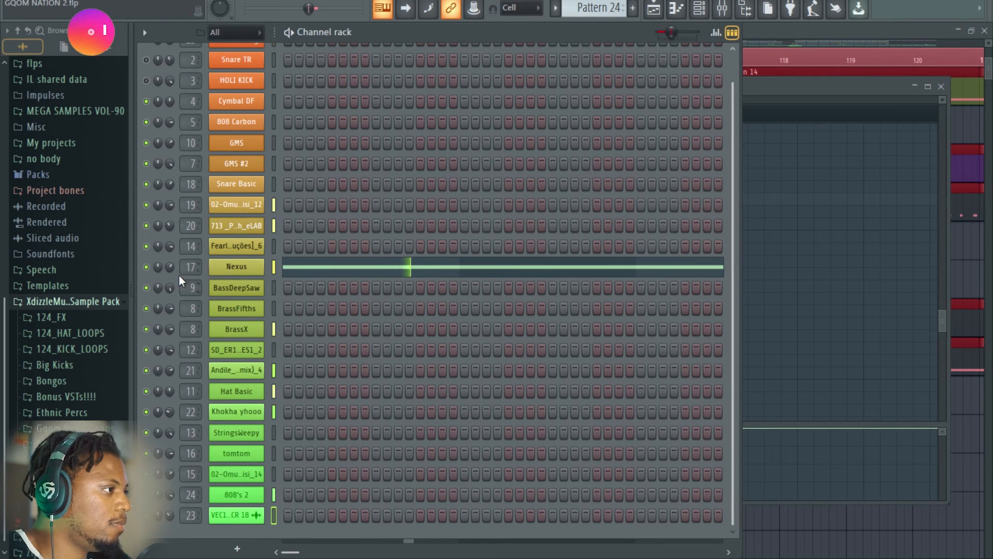
Solo Insert 17 in the mixer to hear the Nexus part alone.
key("F9")
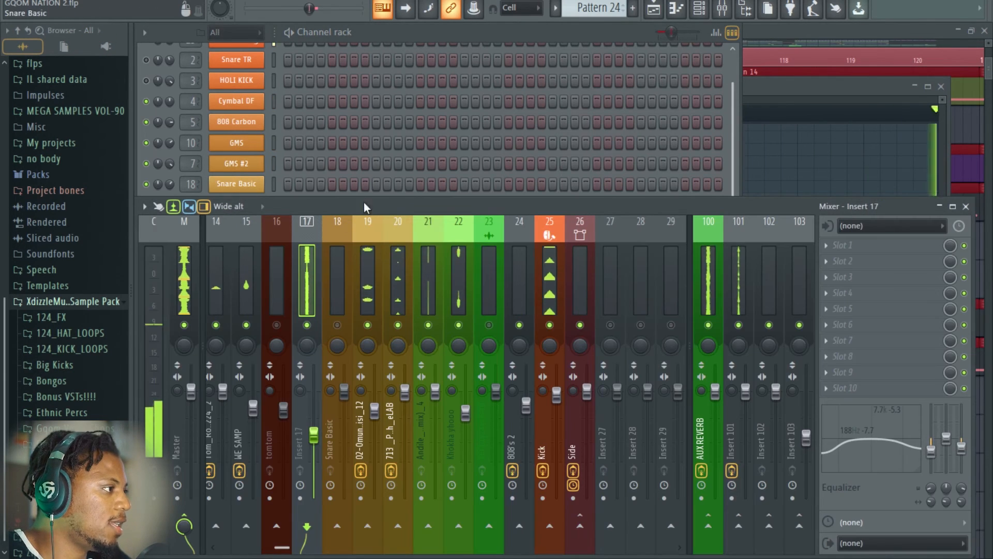
scroll(382, 273, "up", 4)
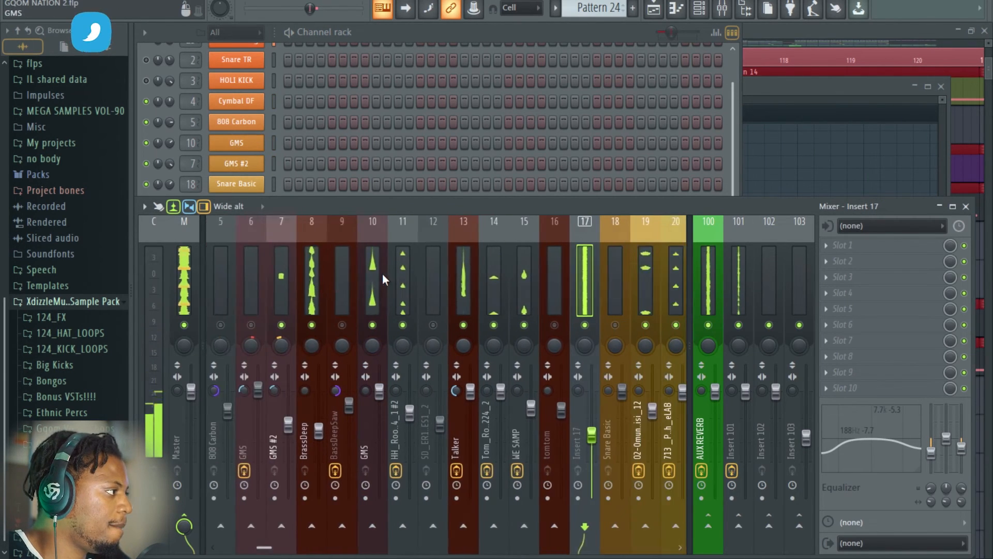
right_click(434, 325)
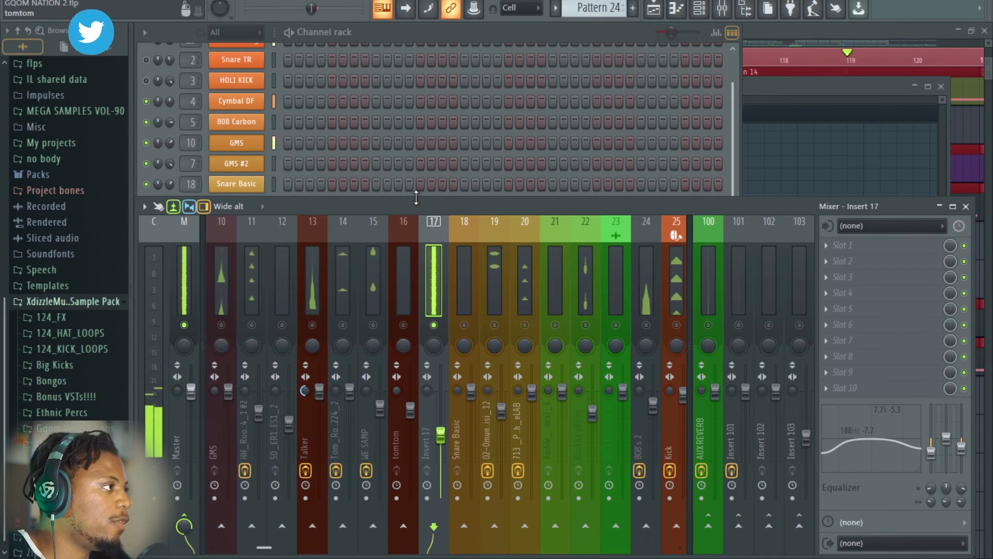
left_click(456, 45)
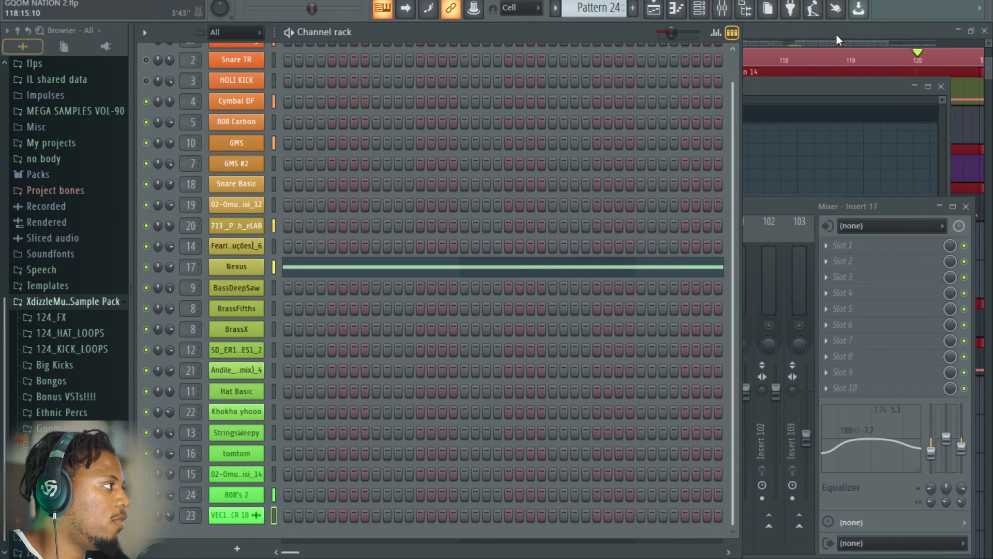
Unmute the Melody track in the playlist and play the song from just before bar 125.
left_click(840, 41)
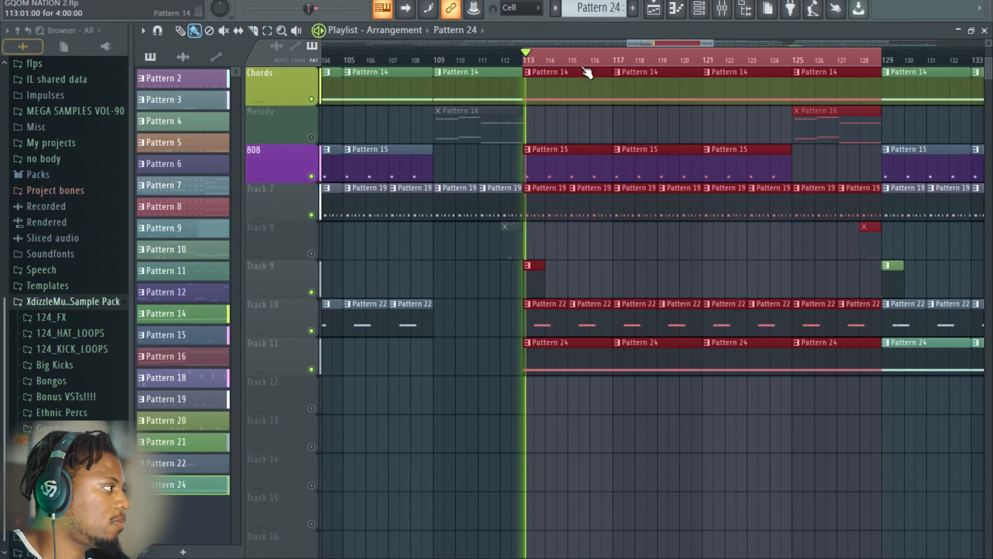
scroll(850, 60, "up", 3)
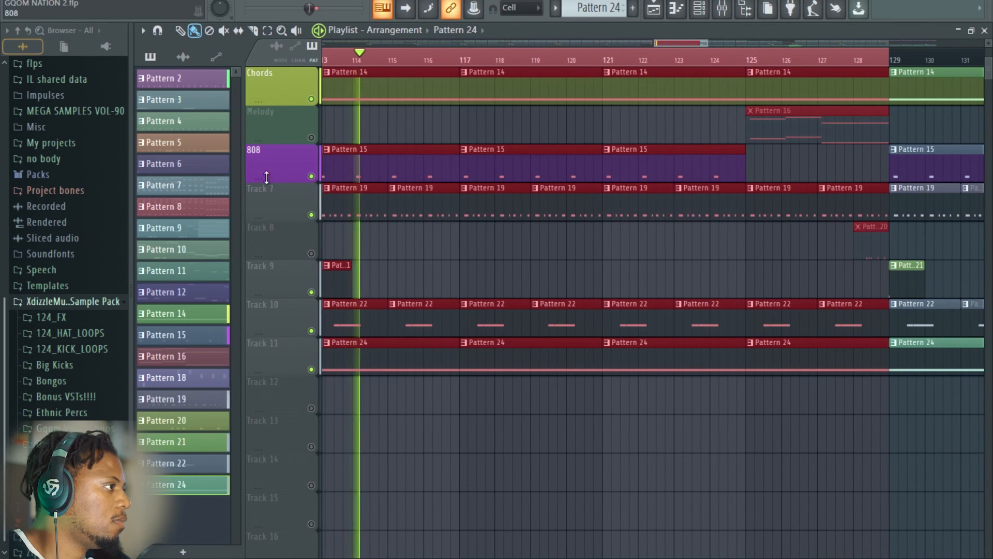
left_click(311, 137)
left_click(733, 63)
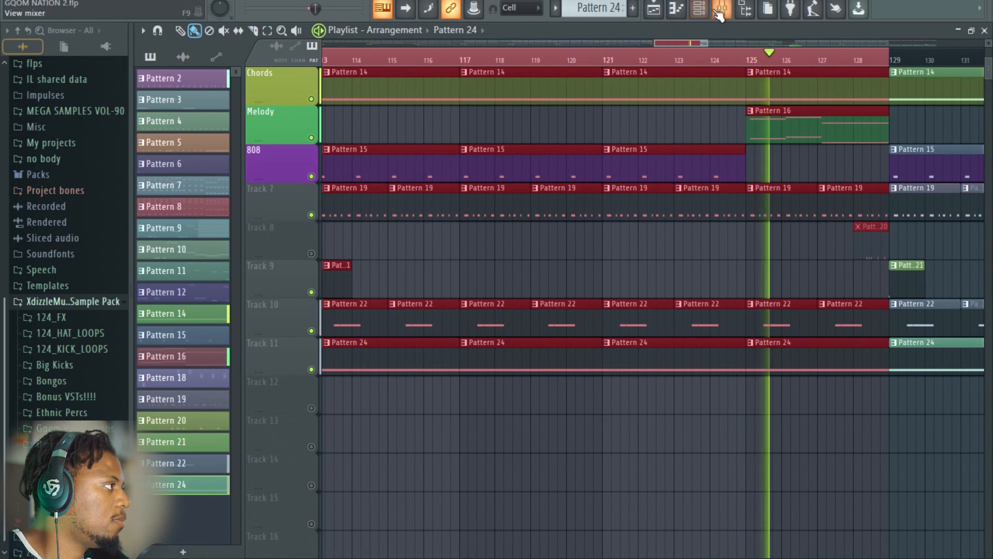
left_click(718, 11)
left_click(732, 62)
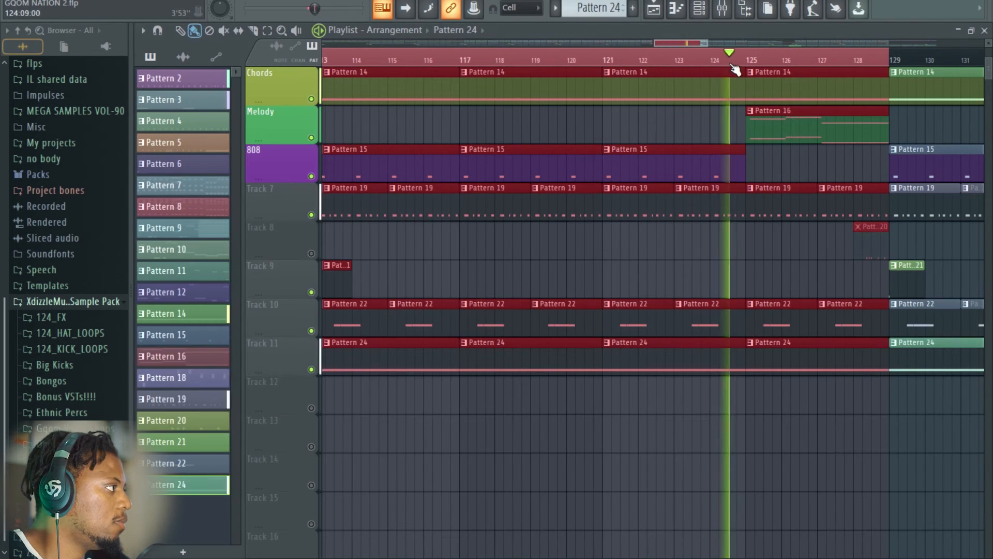
Unmute Track 8 in the playlist and open its Pattern 20 clip at bar 128.
scroll(790, 64, "down", 2)
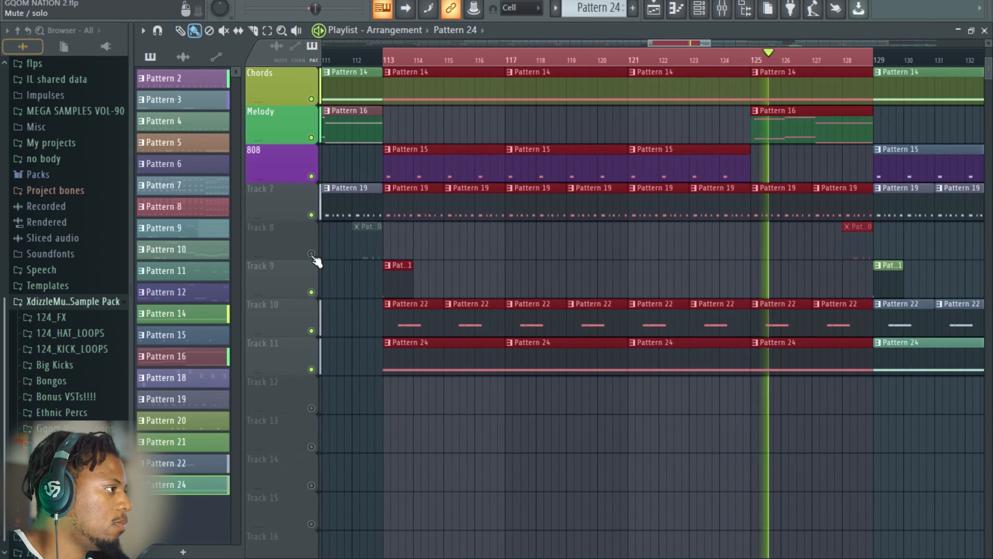
left_click(312, 254)
scroll(605, 59, "up", 2)
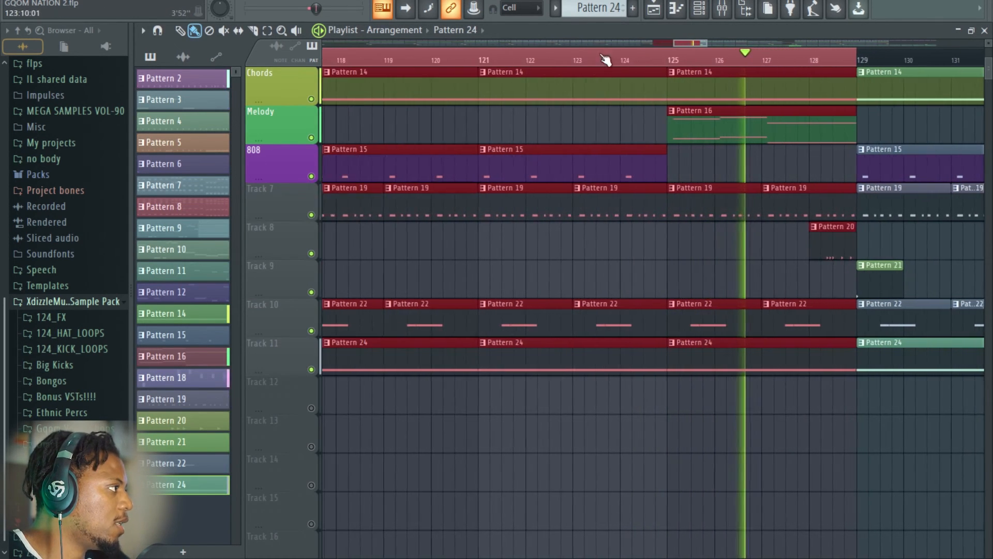
left_click_drag(701, 41, 710, 49)
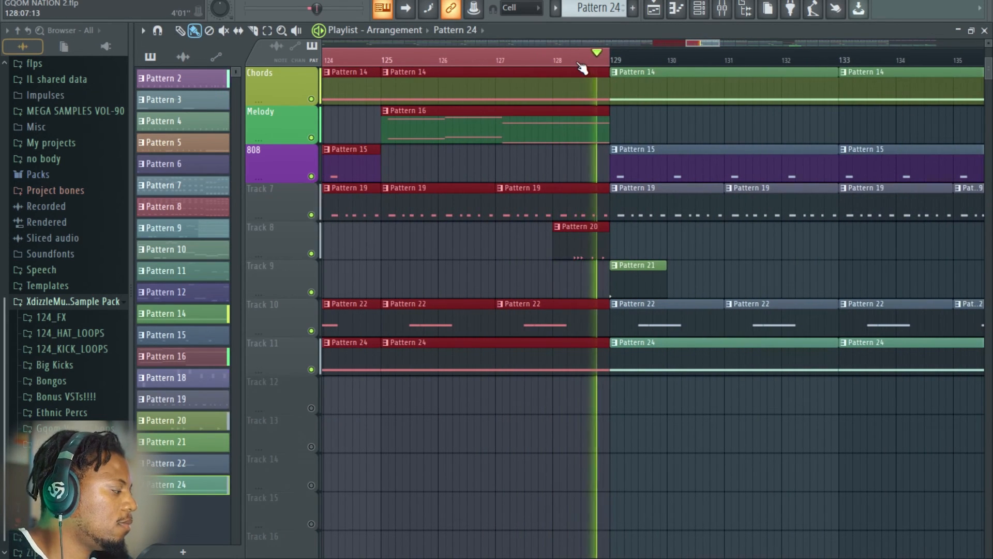
double_click(589, 242)
left_click(420, 71)
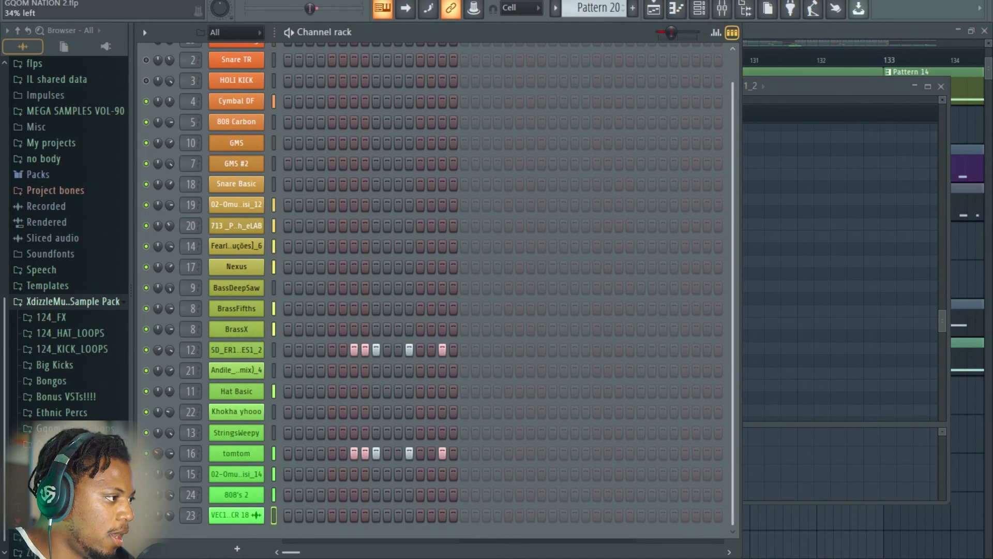
Replay the song from about bar 128 and check the Master level in the mixer.
left_click(803, 32)
left_click(547, 60)
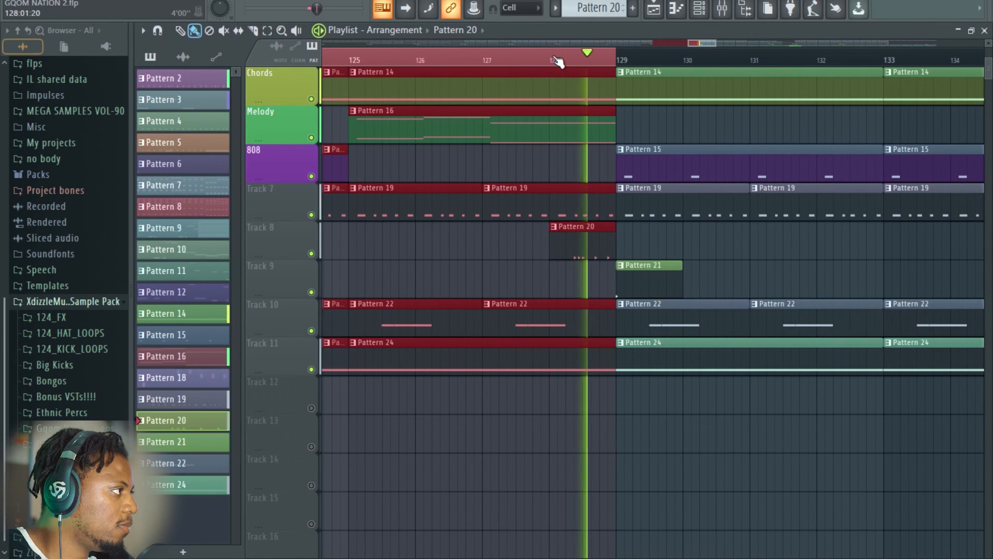
left_click(723, 8)
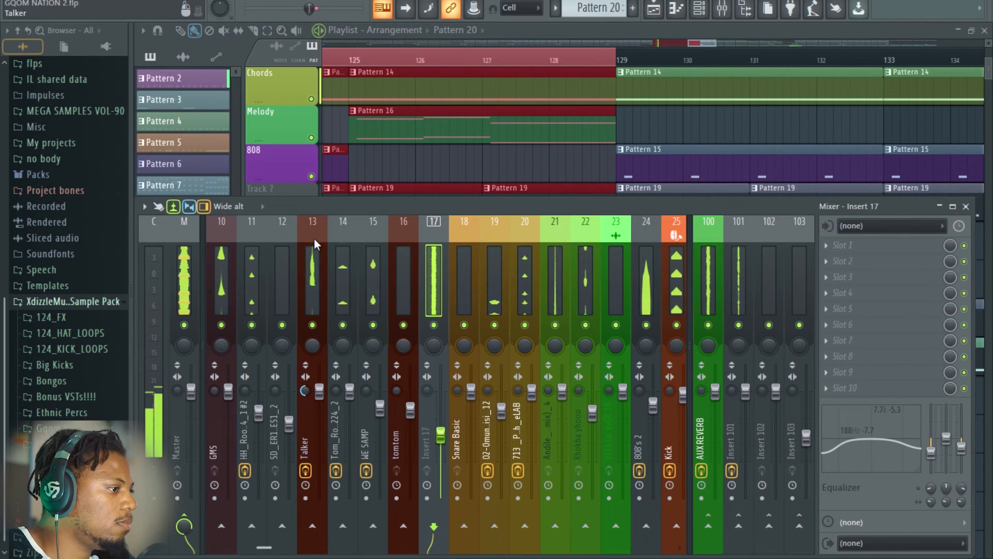
left_click(188, 269)
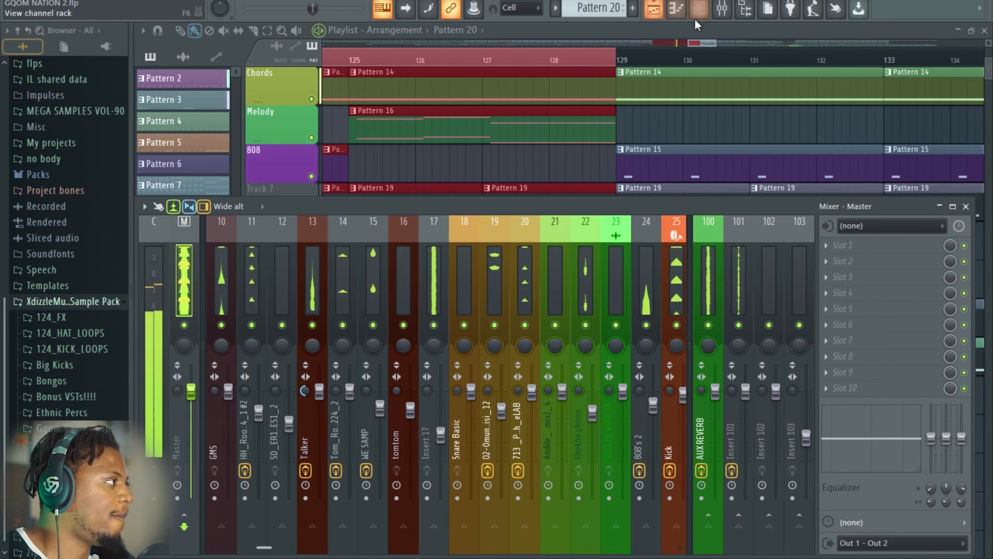
Examine the playlist arrangement across all tracks around bars 113 to 129.
left_click(654, 9)
scroll(578, 70, "down", 3)
scroll(579, 68, "down", 1)
scroll(578, 69, "down", 4)
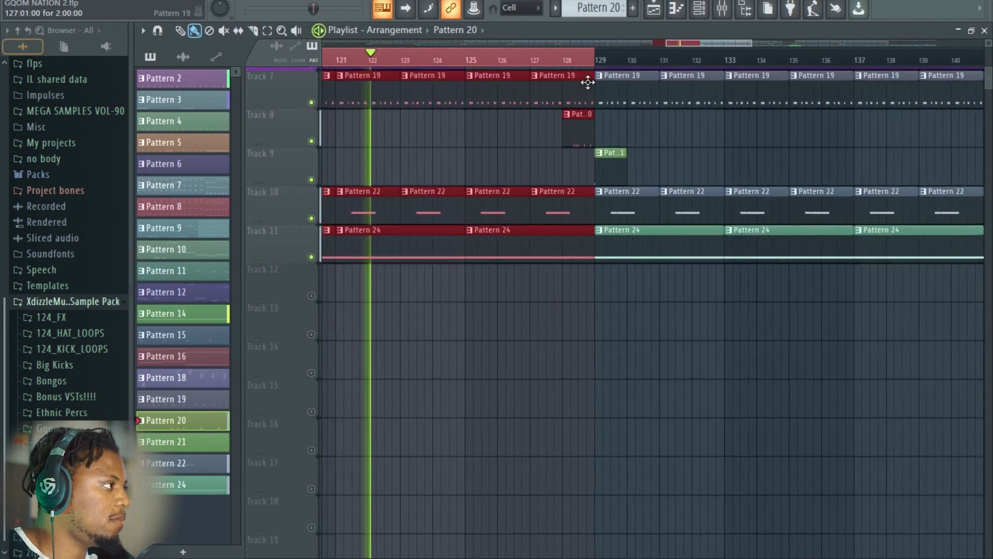
scroll(587, 93, "up", 5)
scroll(536, 55, "down", 1)
scroll(540, 58, "down", 2)
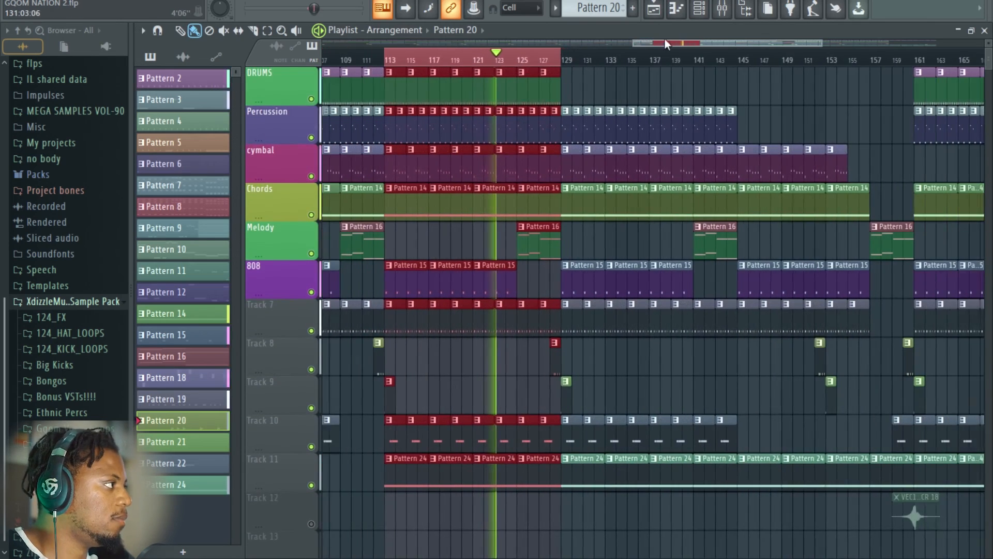
left_click_drag(666, 41, 649, 45)
scroll(521, 64, "up", 3)
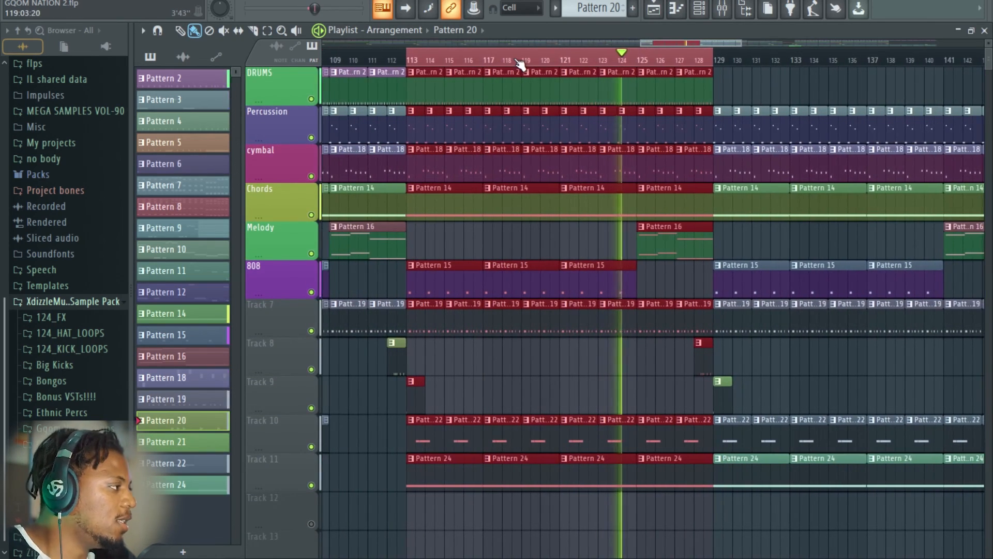
scroll(676, 62, "down", 1)
scroll(676, 62, "down", 2)
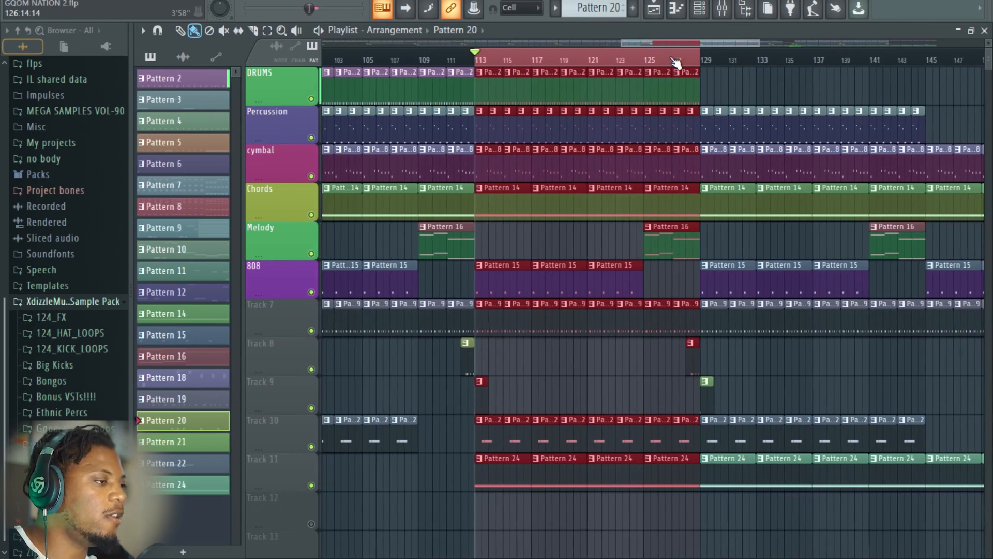